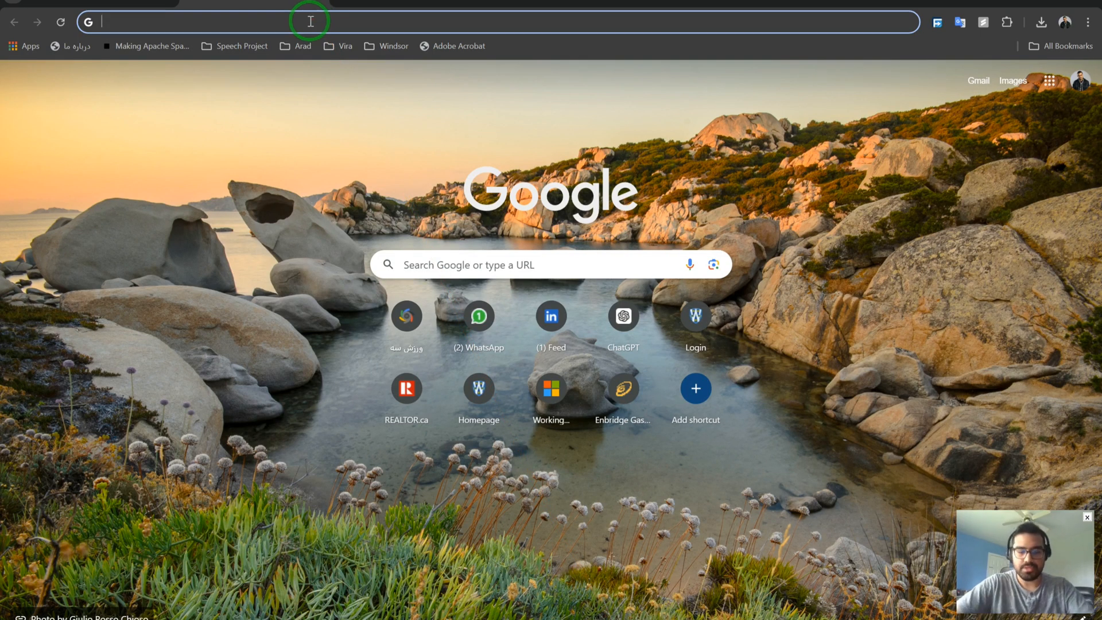
Go to github.com/danialebrat and open ProfMailer from the profile's Repositories list.
type("git")
key("Return")
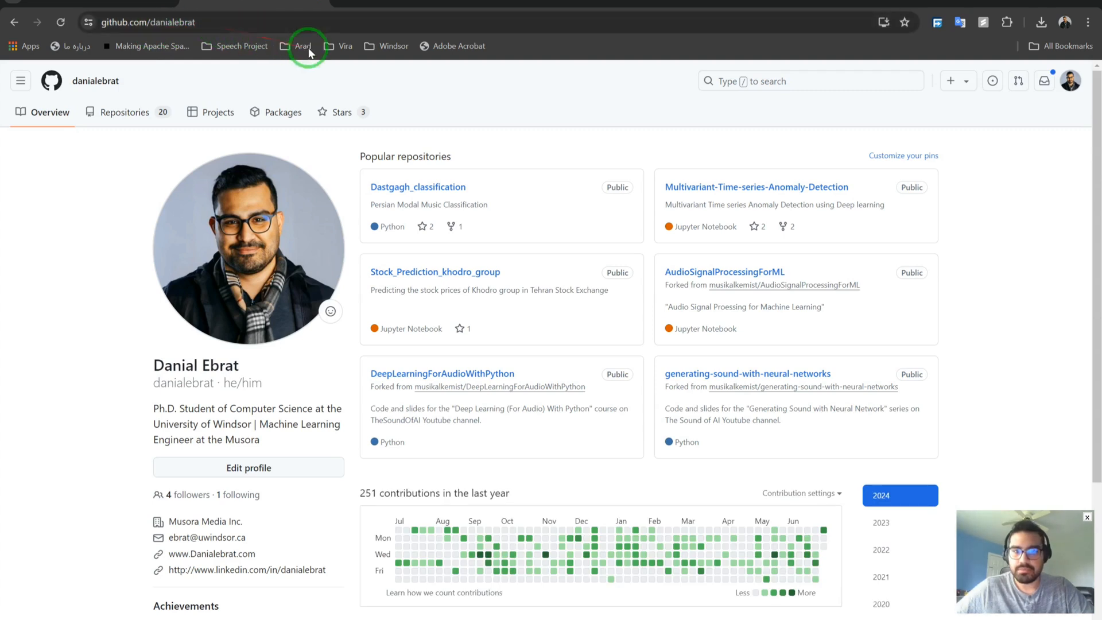
left_click(142, 113)
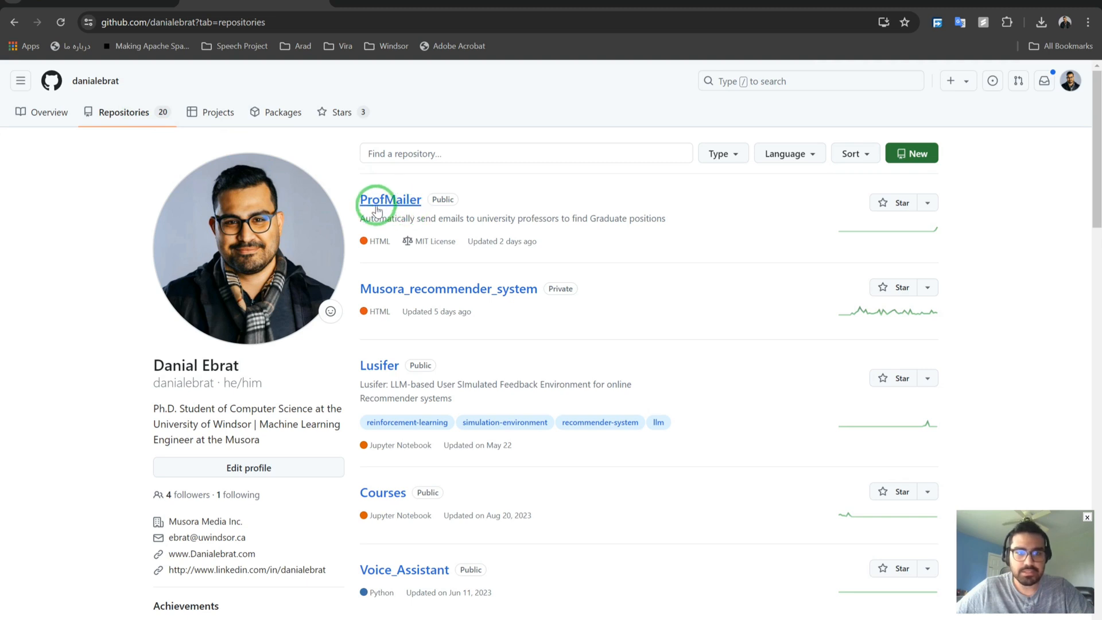
left_click(383, 202)
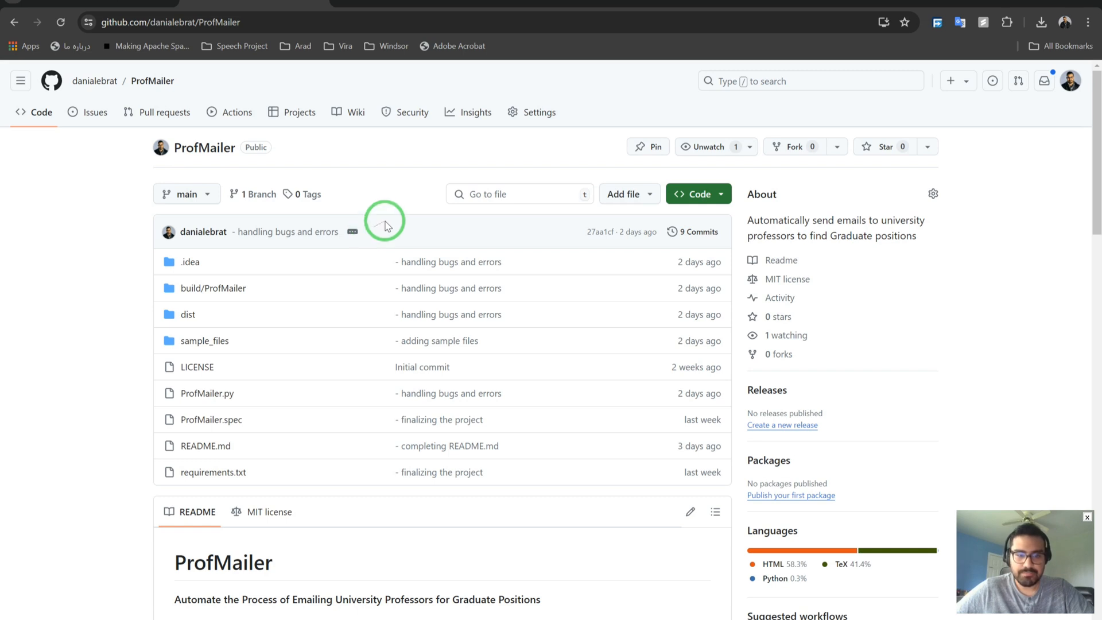
scroll(379, 221, "down", 5)
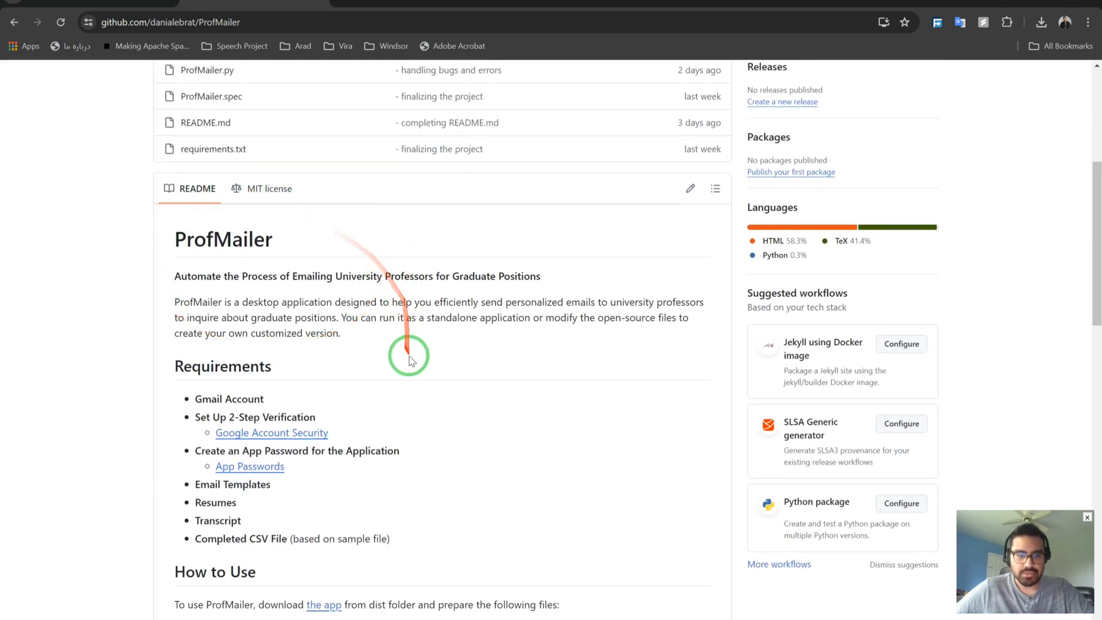
scroll(408, 359, "down", 3)
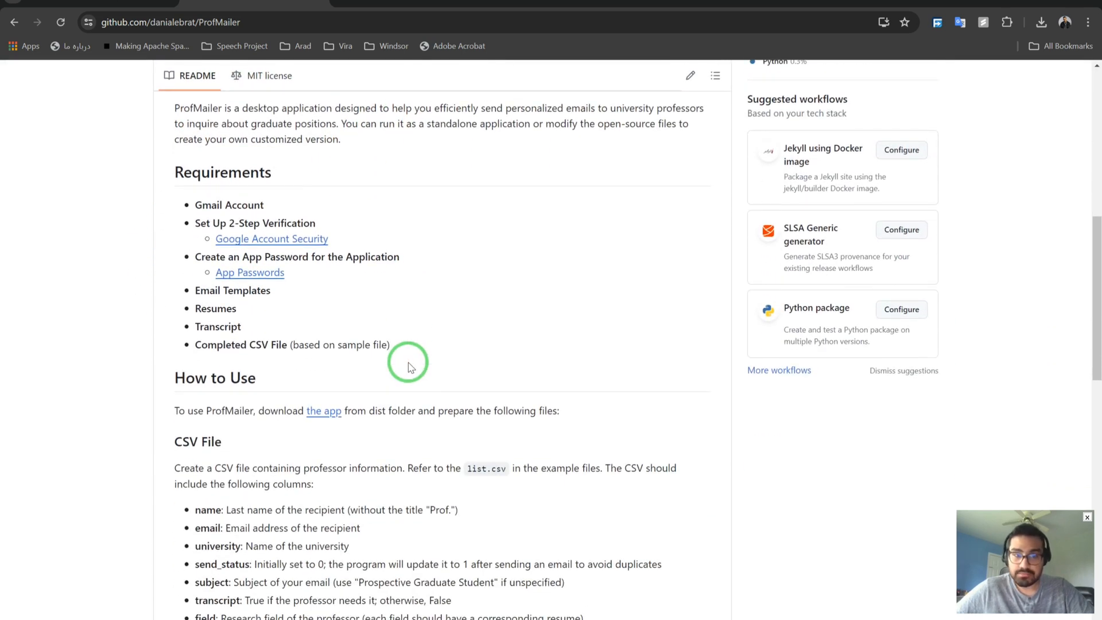
scroll(408, 366, "down", 5)
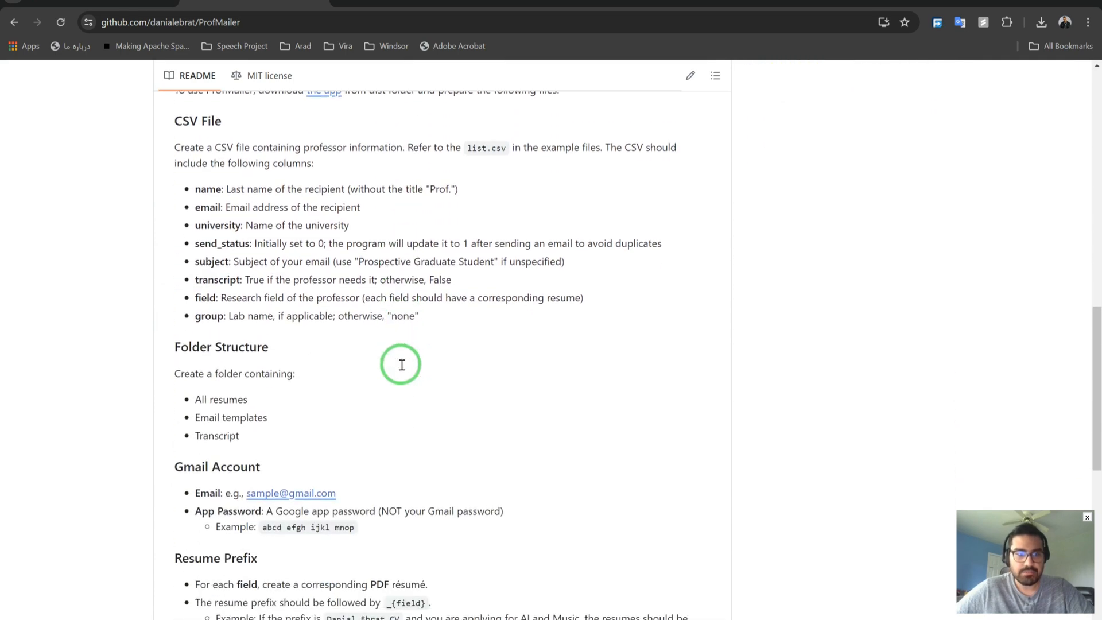
scroll(403, 369, "up", 7)
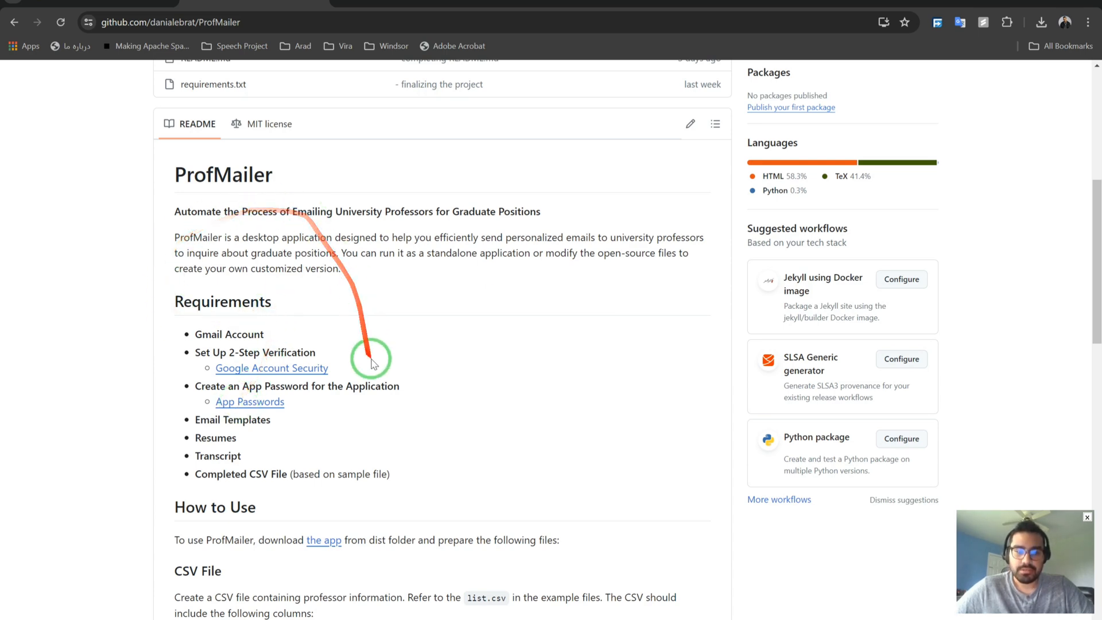
scroll(370, 374, "down", 7)
scroll(372, 384, "down", 12)
scroll(372, 385, "up", 10)
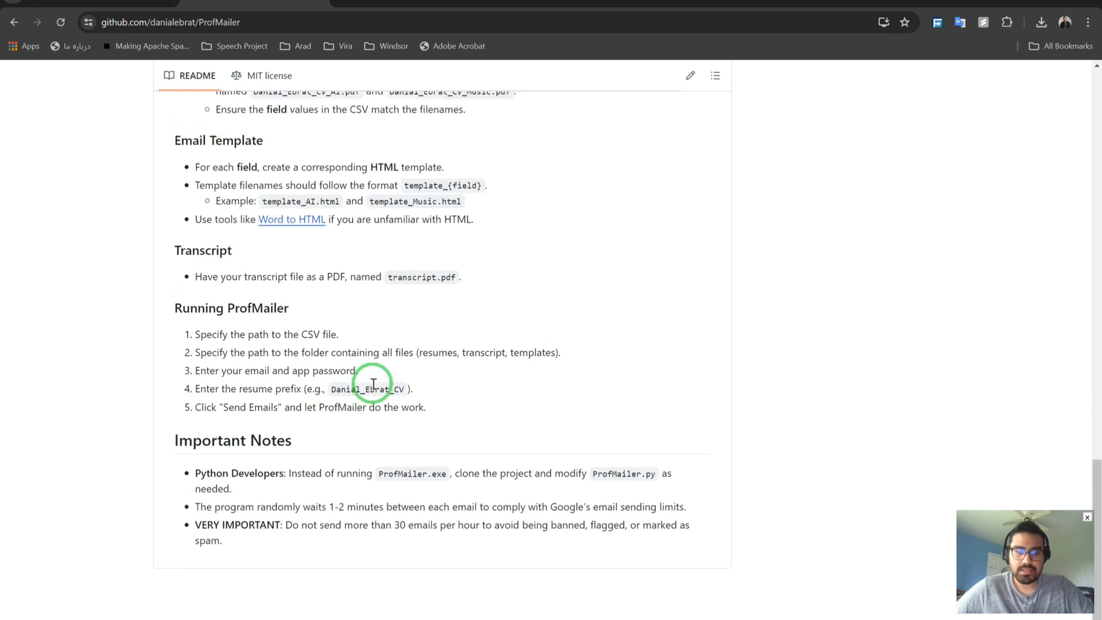
scroll(373, 384, "up", 15)
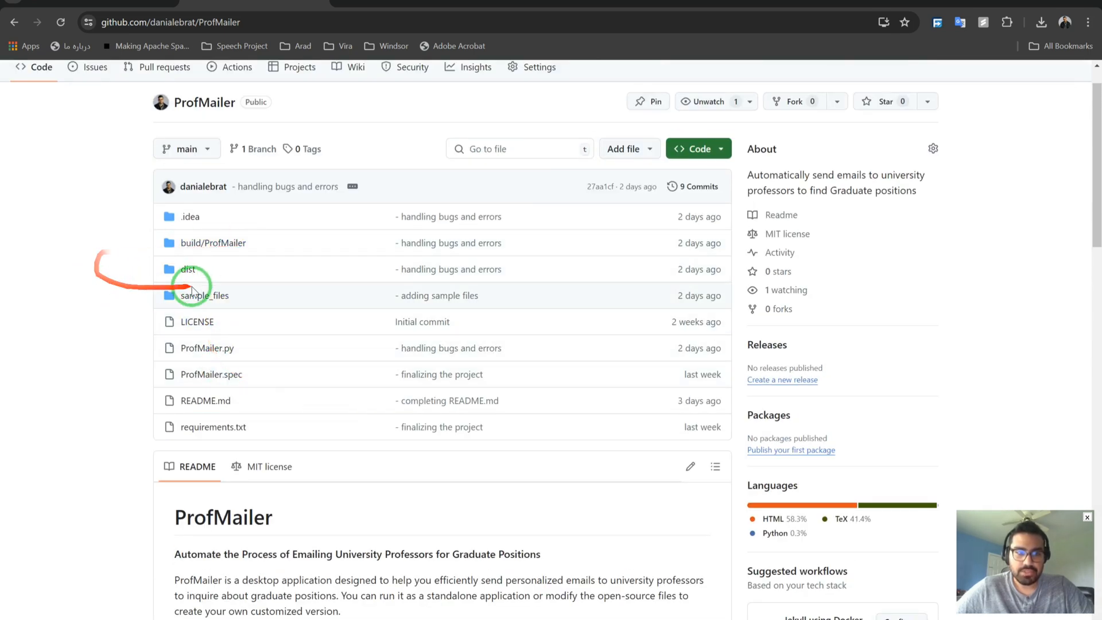
Download ProfMailer.exe from the repository's dist folder.
left_click(188, 270)
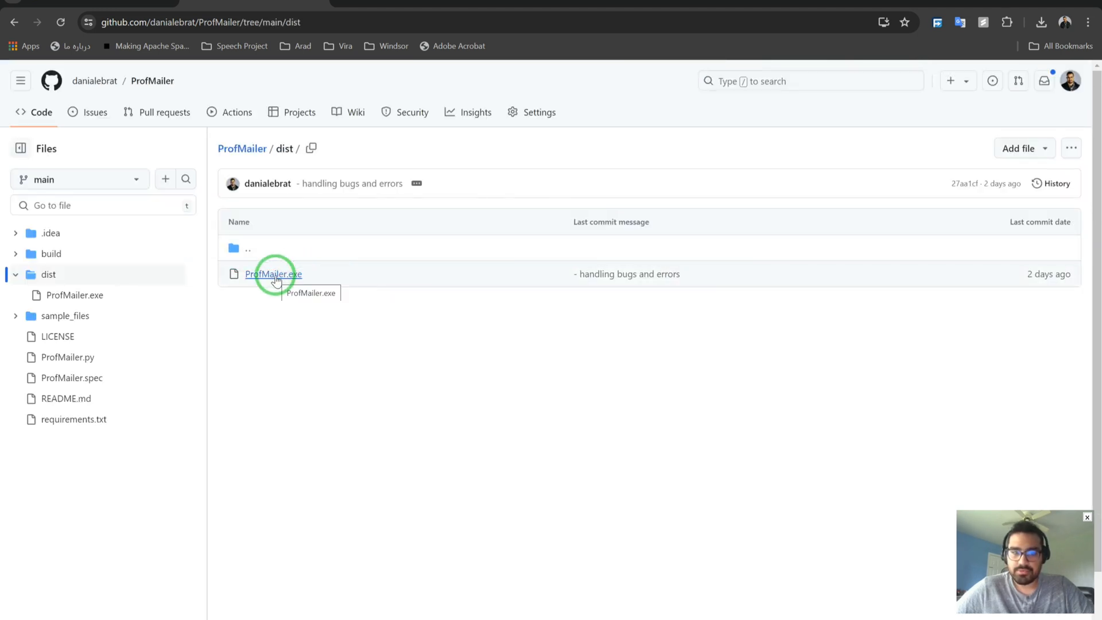
left_click(274, 275)
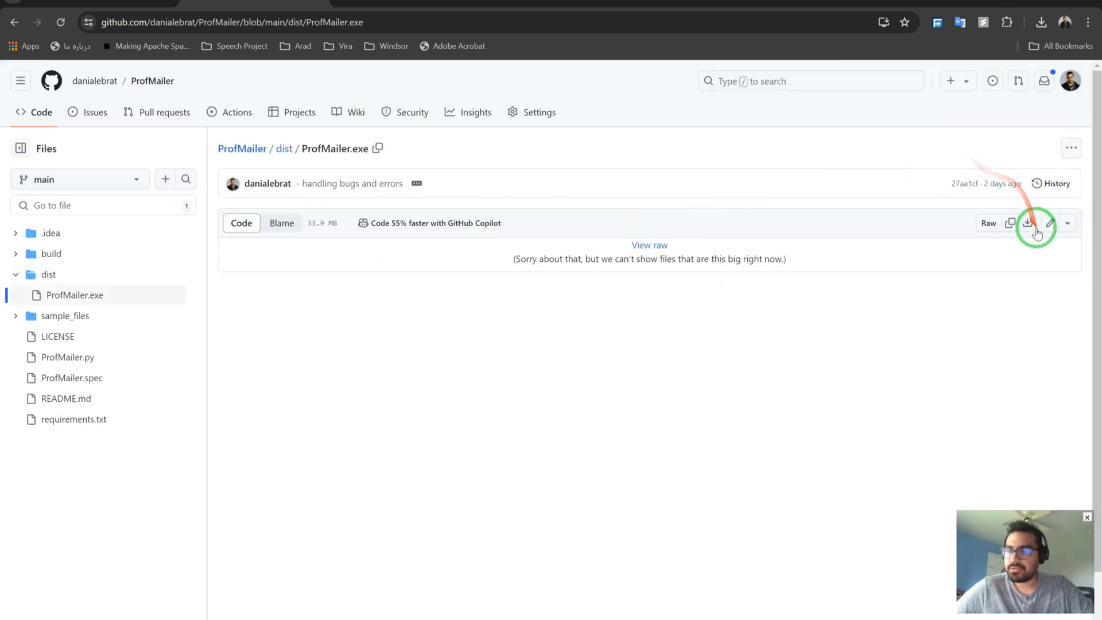
left_click(1028, 223)
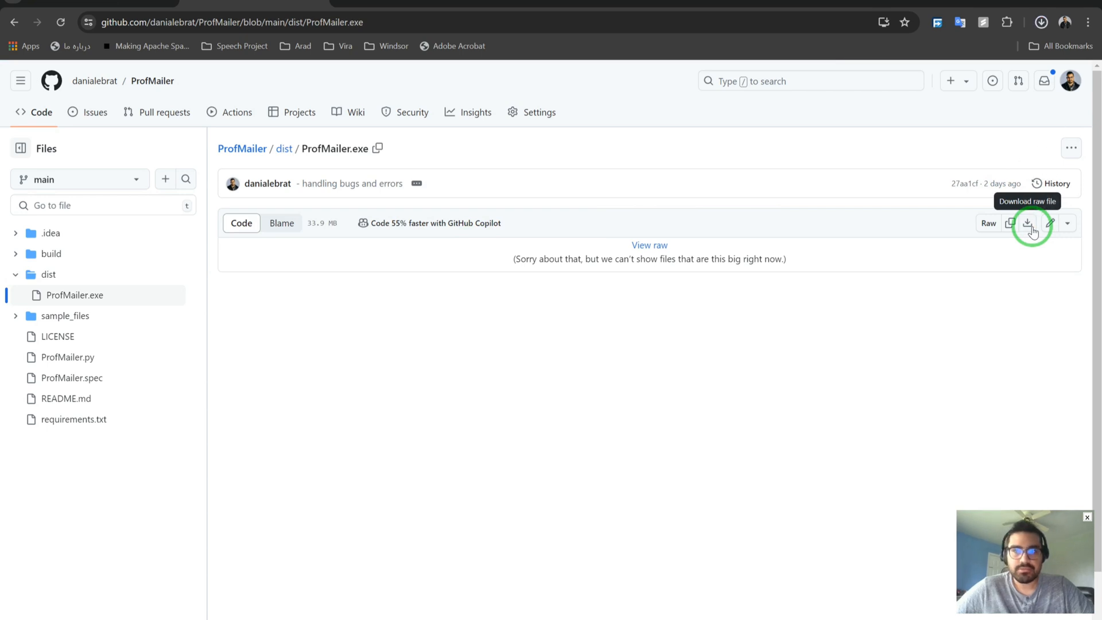
Download sample_files.rar from the sample_files folder and check Chrome's downloads list.
left_click(251, 149)
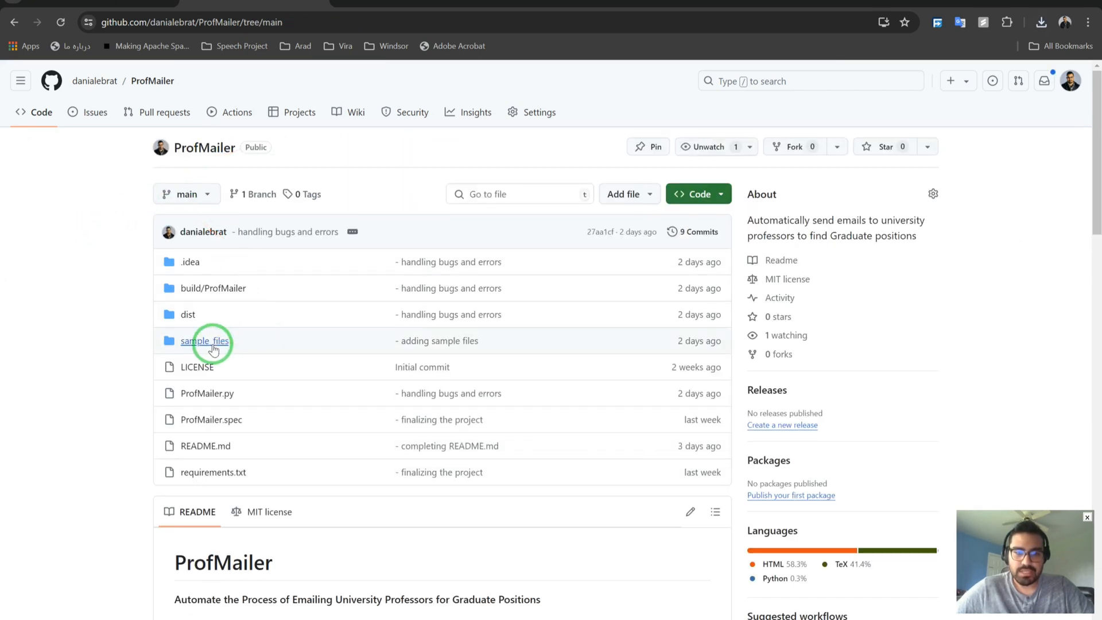
left_click(213, 345)
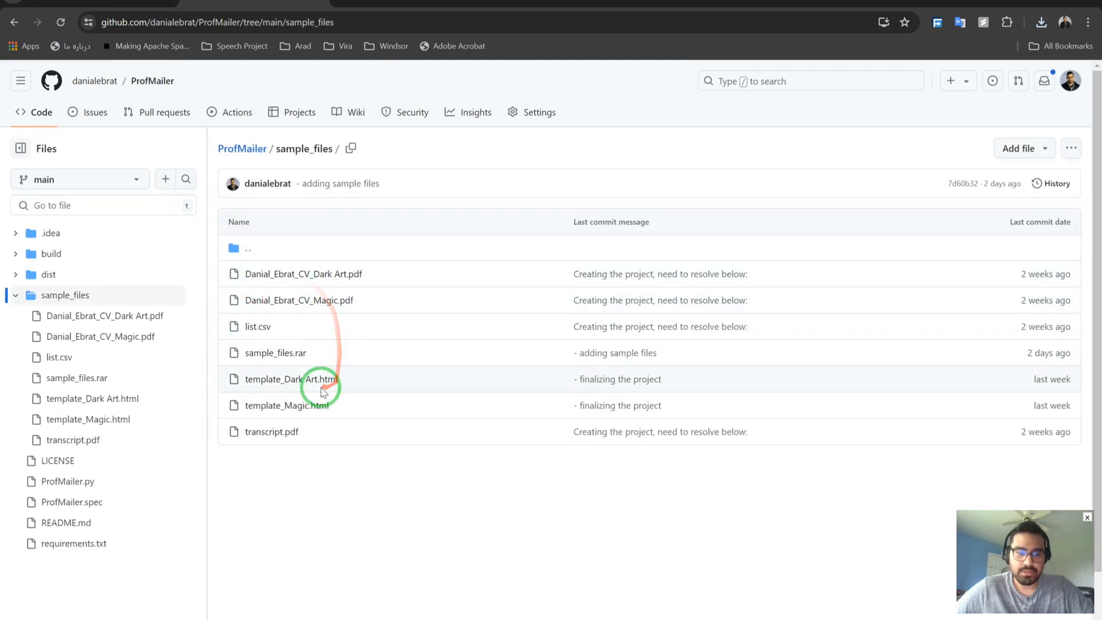
left_click(301, 355)
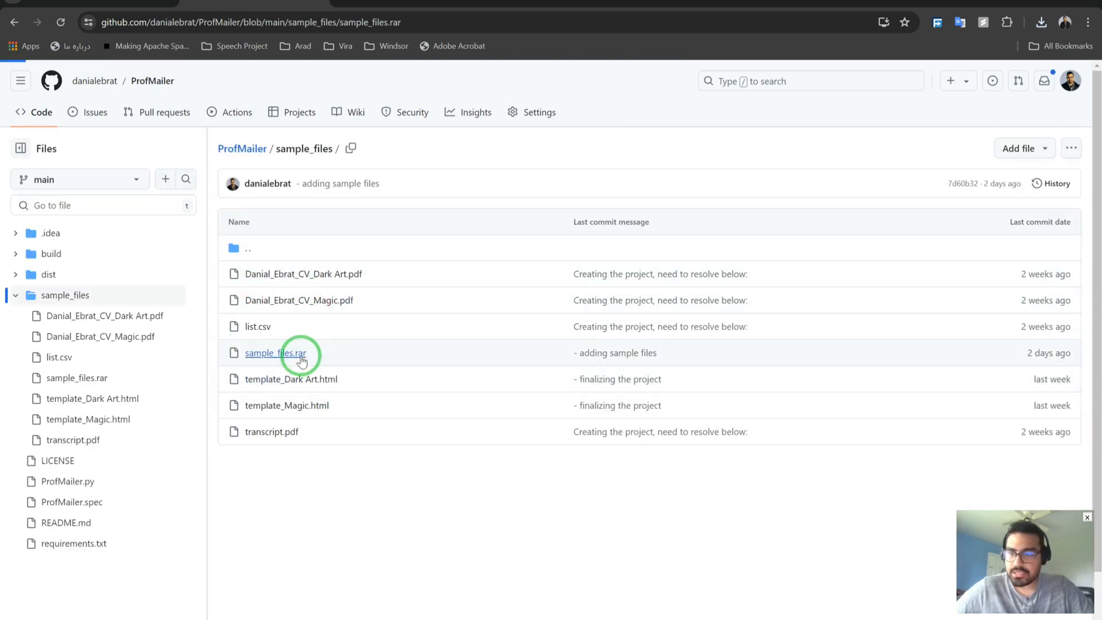
left_click(1029, 224)
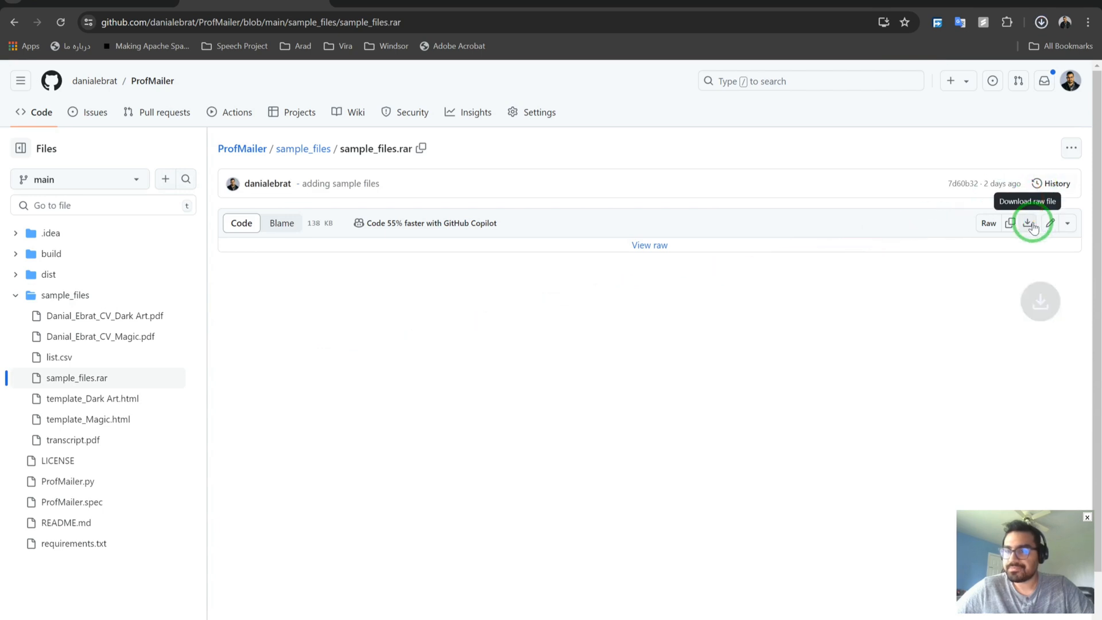
left_click(1041, 24)
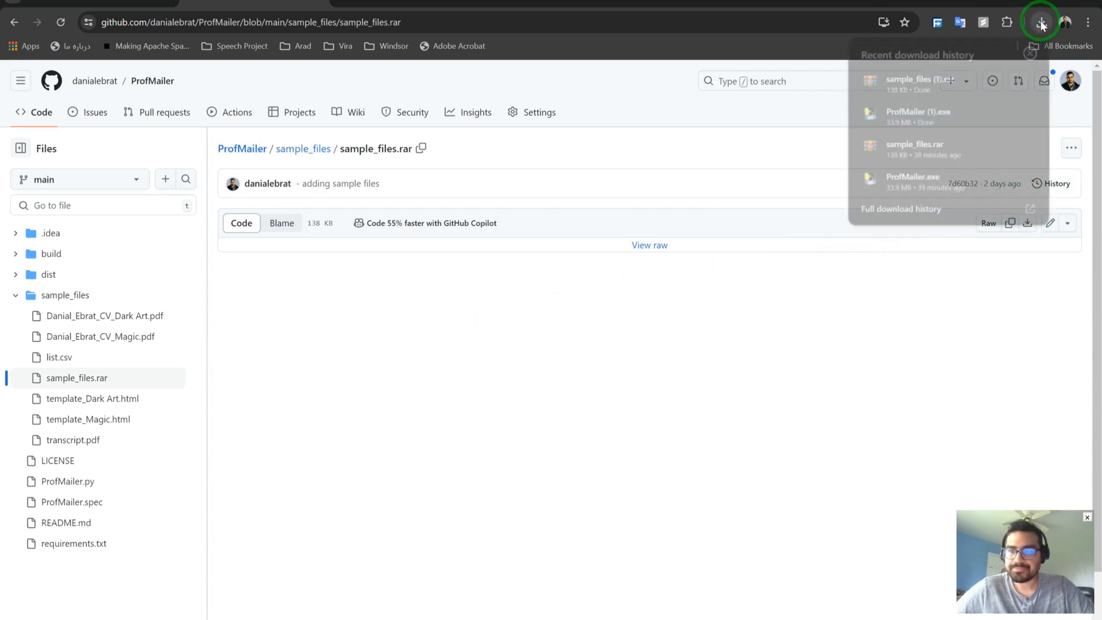
Permanently delete the old sample_files archive, ProfMailer executable and sample_files folder from Downloads.
left_click(1007, 81)
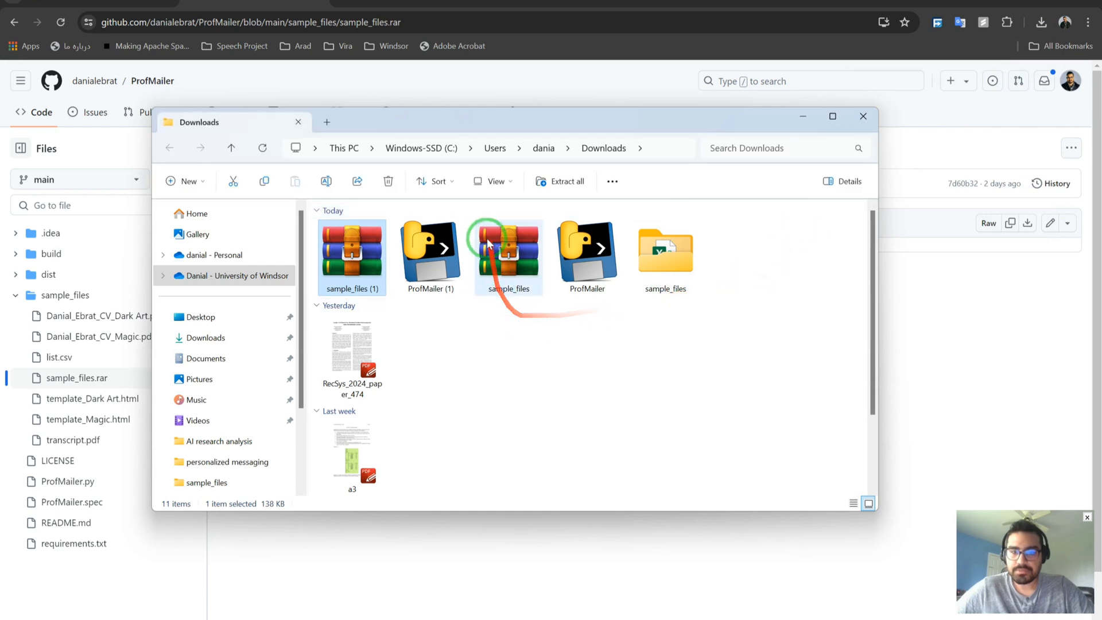
left_click(480, 233)
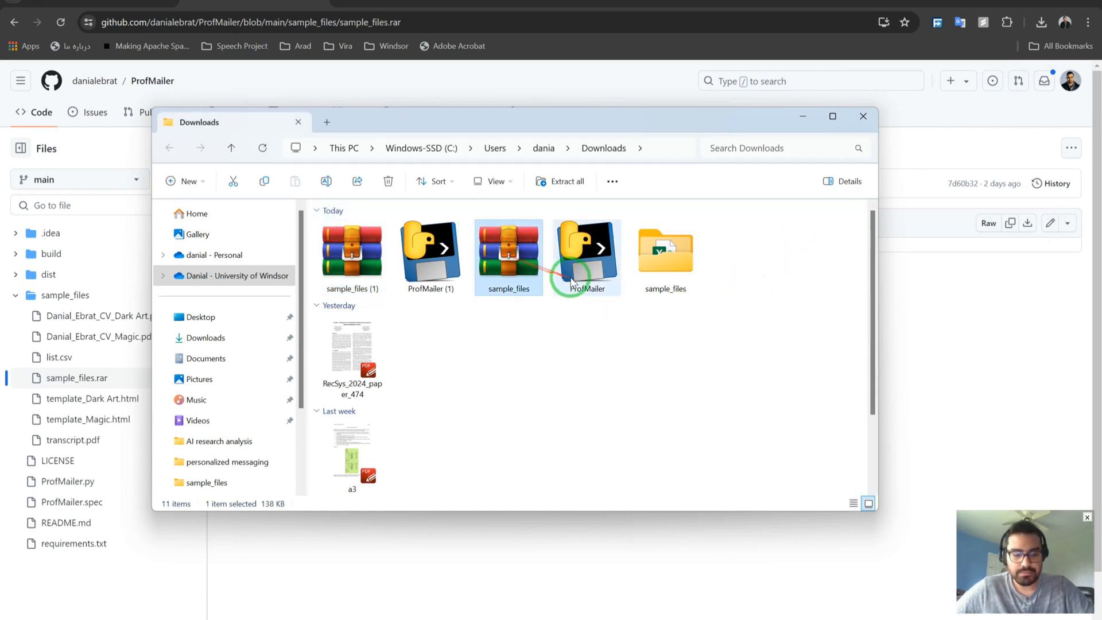
left_click(615, 283, "ctrl")
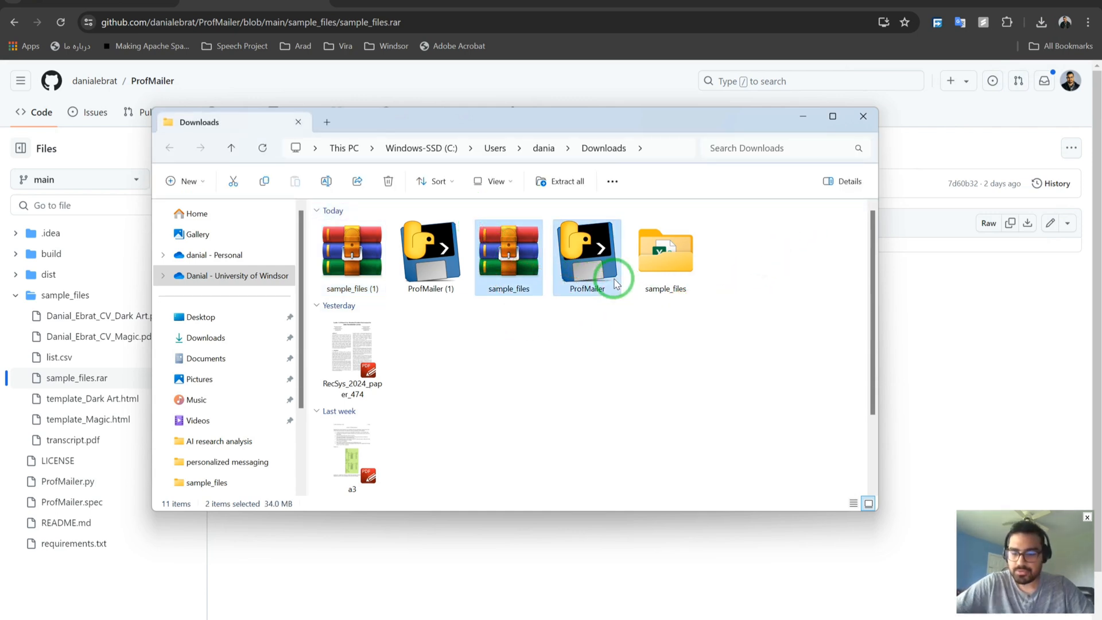
key("shift+Delete")
key("Return")
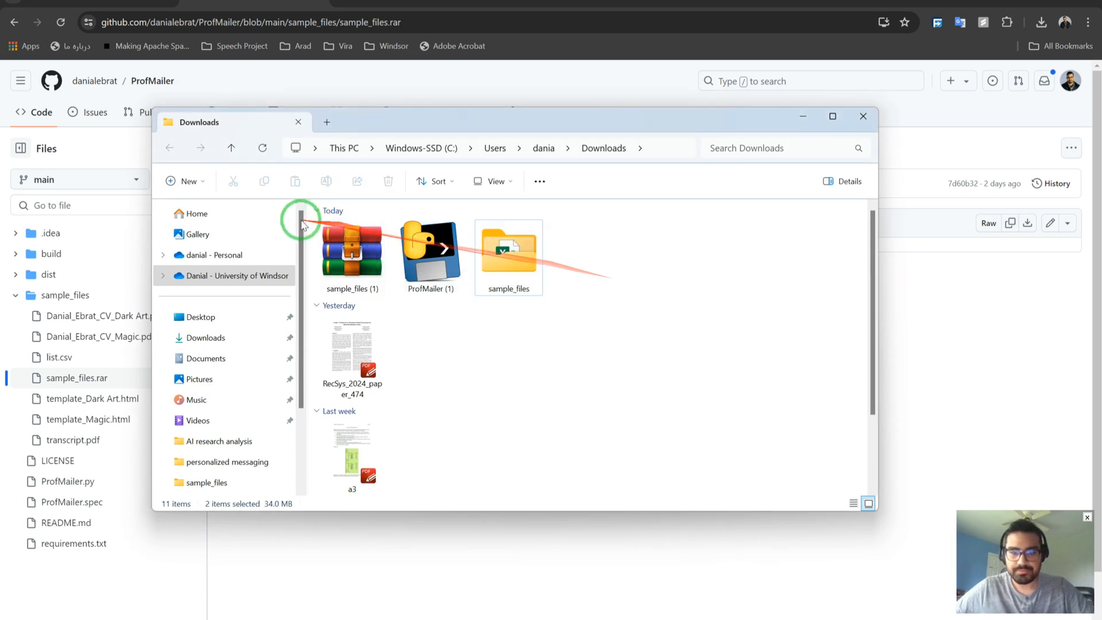
left_click(488, 262)
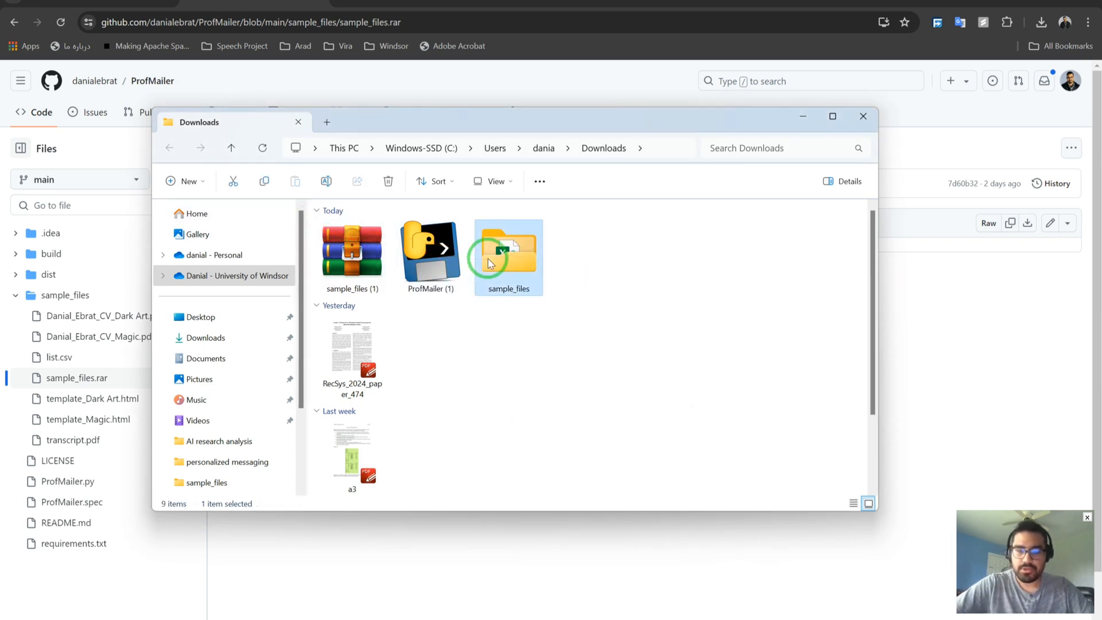
key("shift+Delete")
key("Return")
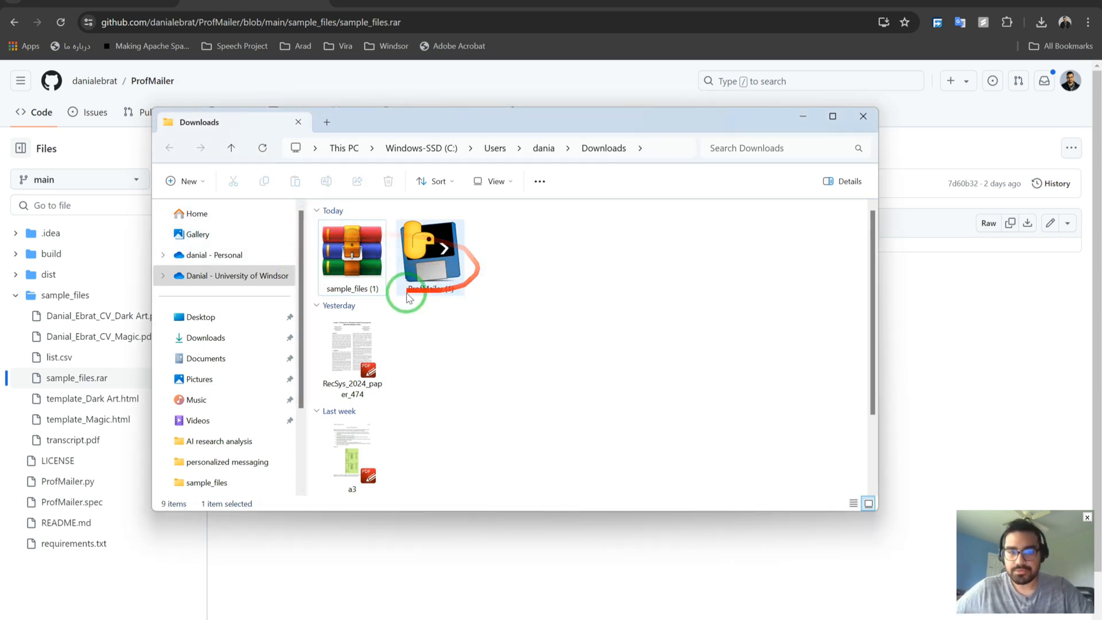
Extract the sample_files (1) archive here with WinRAR.
left_click(356, 252)
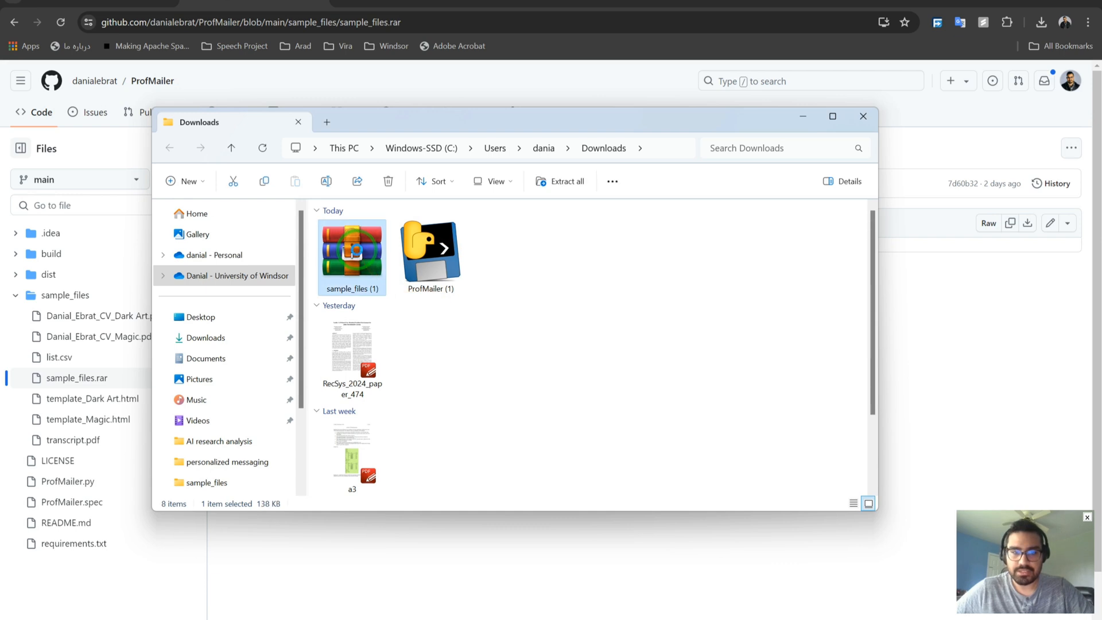
right_click(357, 254)
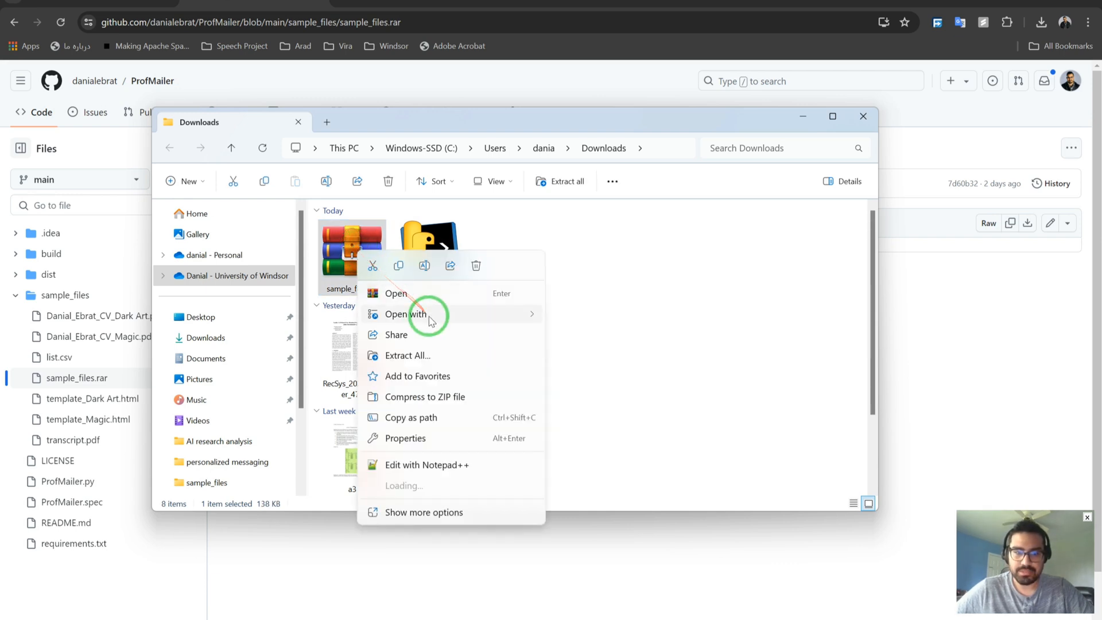
mouse_move(491, 487)
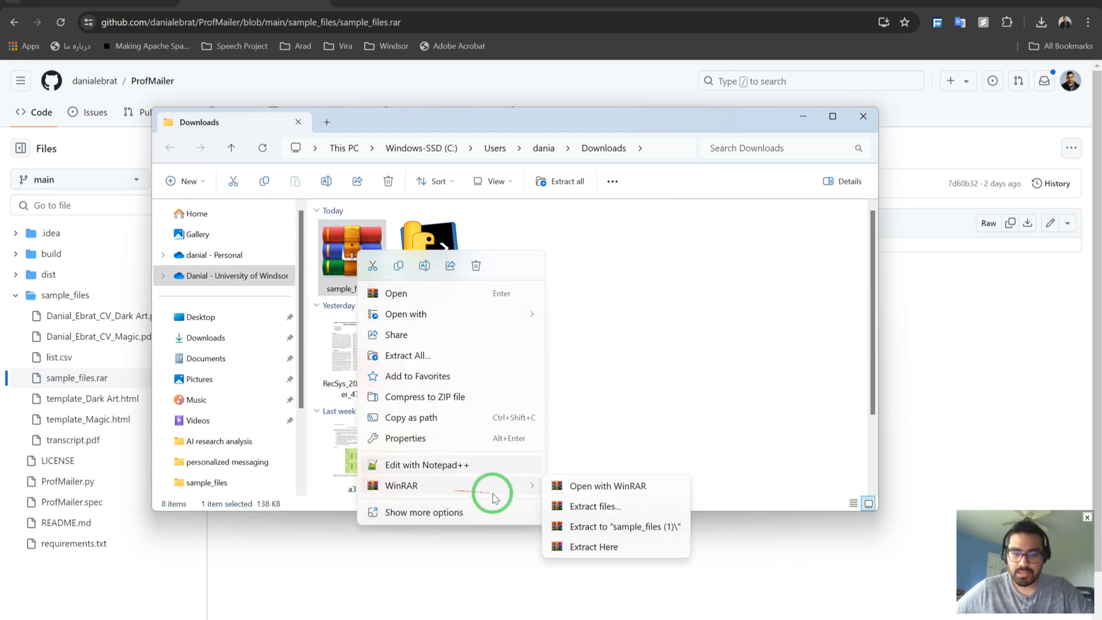
left_click(604, 546)
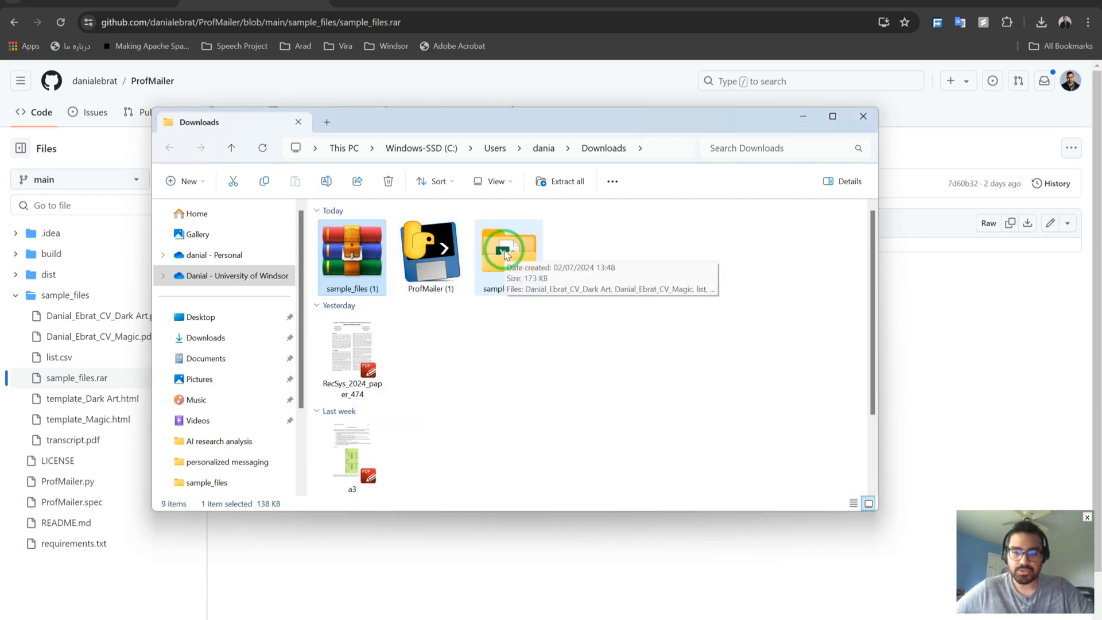
Open the list file from the extracted sample_files (1) folder in Excel.
double_click(504, 255)
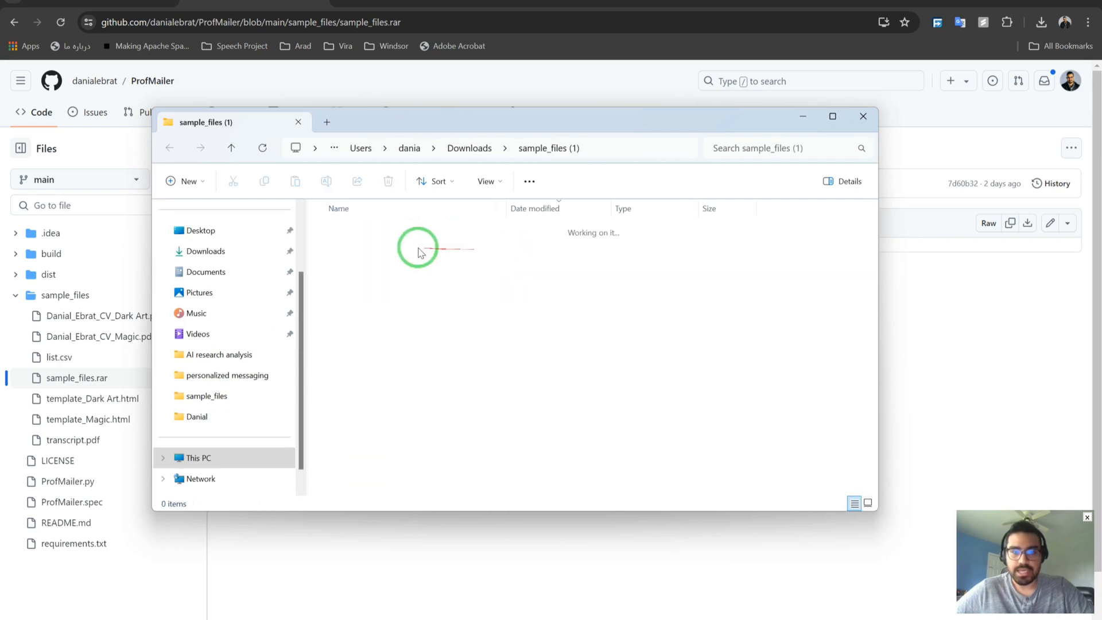
left_click(348, 251)
left_click(347, 248)
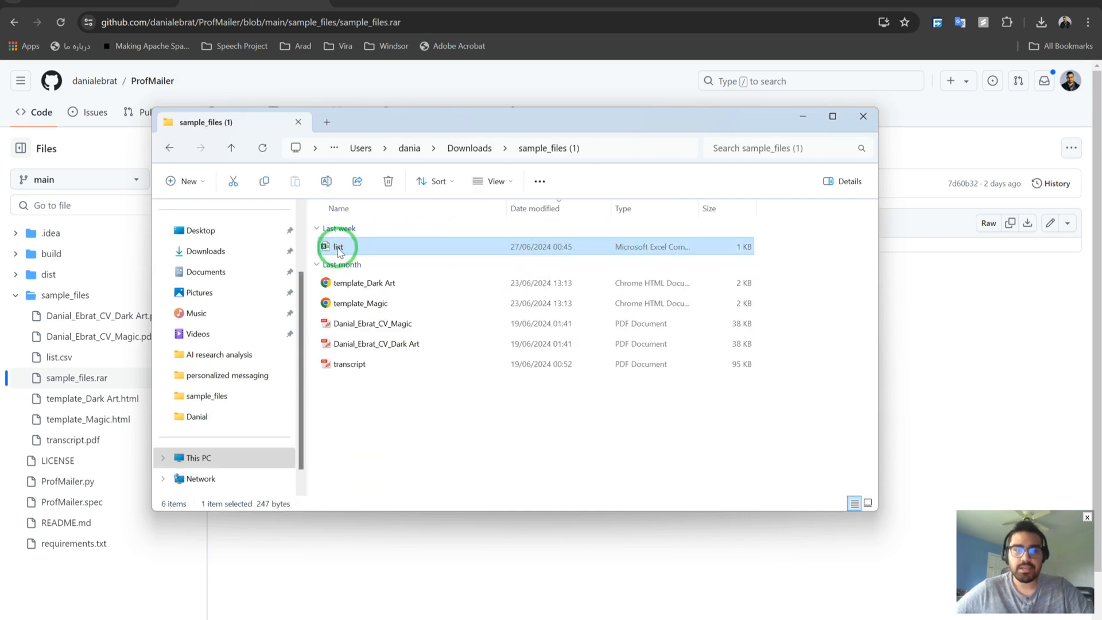
double_click(358, 247)
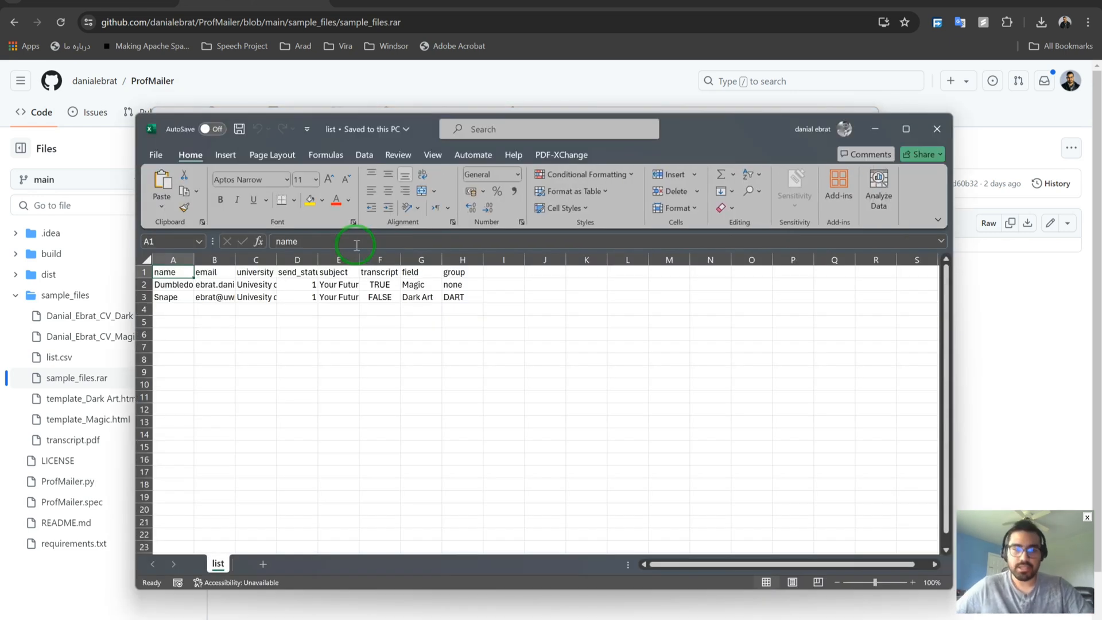
Autofit all worksheet columns and review the name, email, university and send_status columns.
left_click(147, 259)
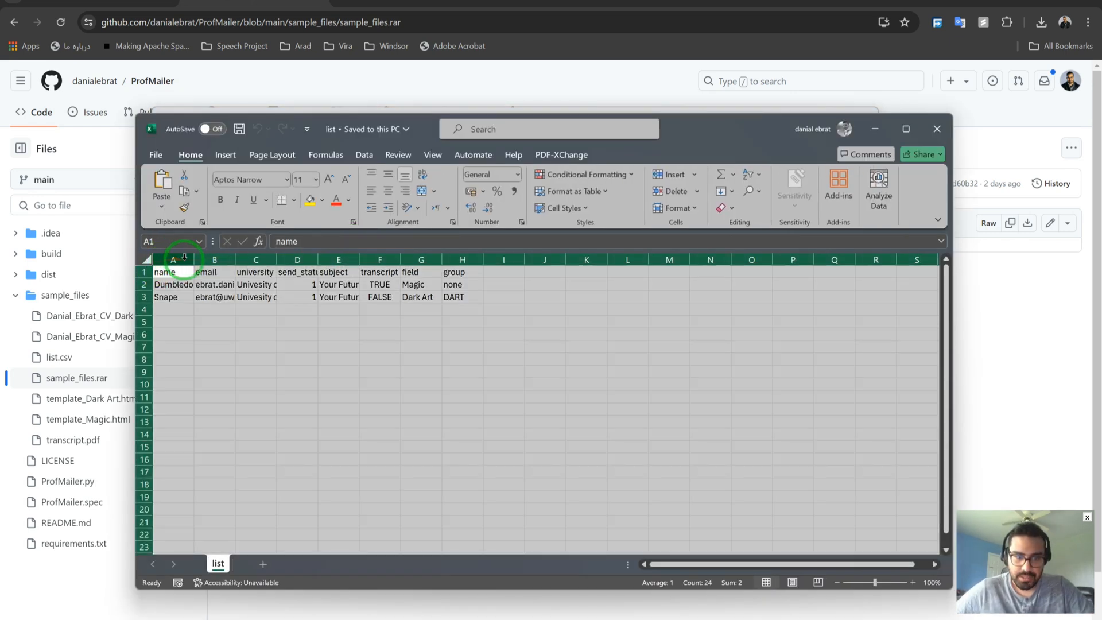
double_click(185, 257)
left_click(314, 335)
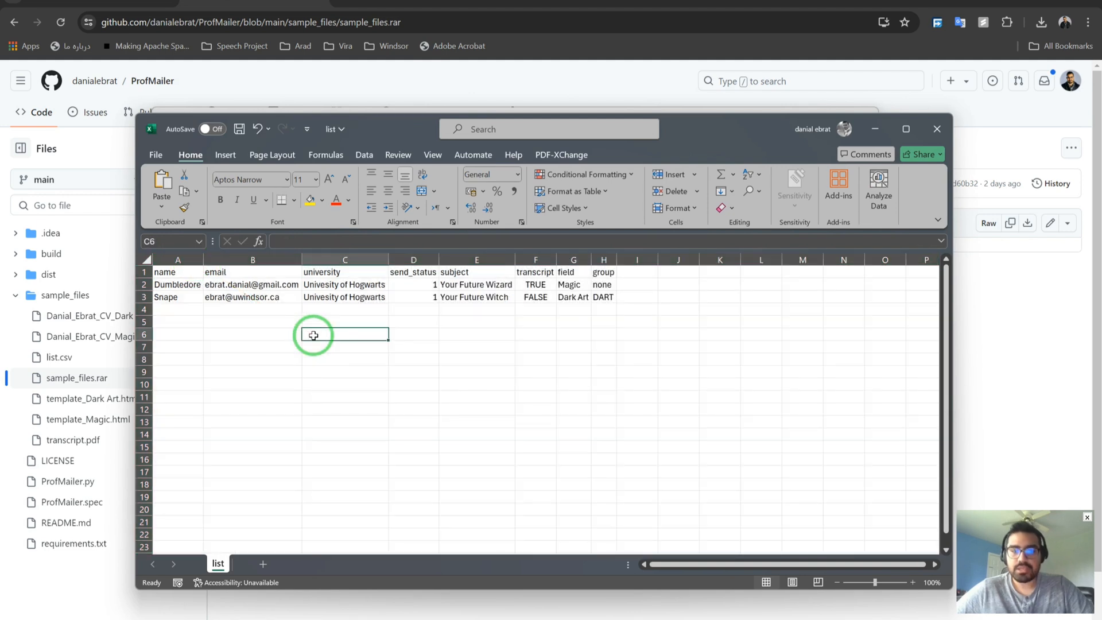
left_click(185, 274)
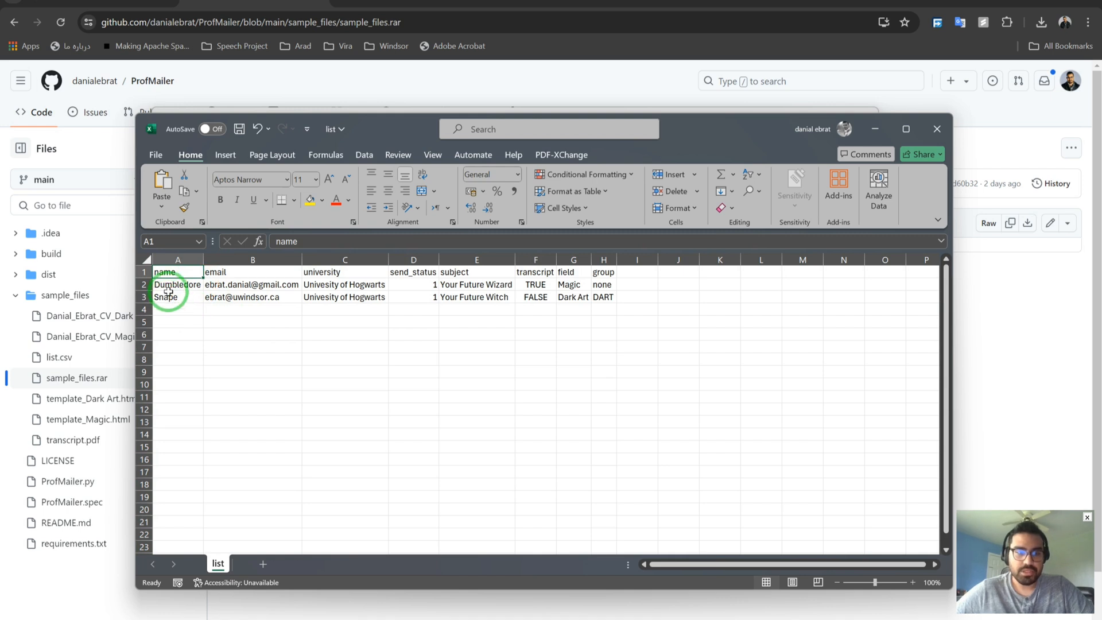
left_click(222, 274)
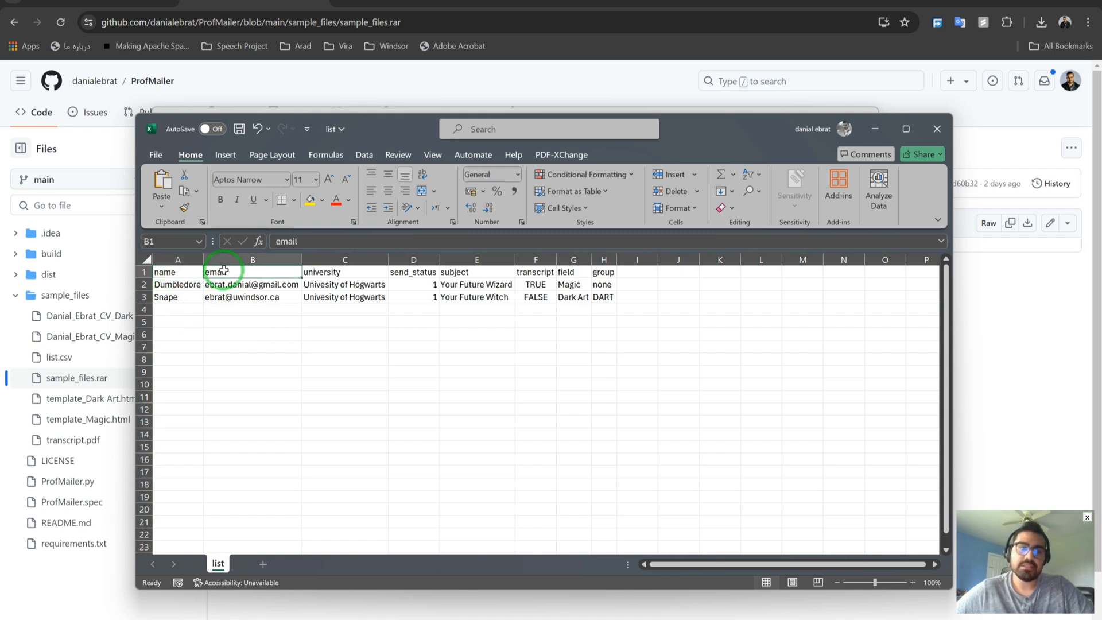
left_click(342, 272)
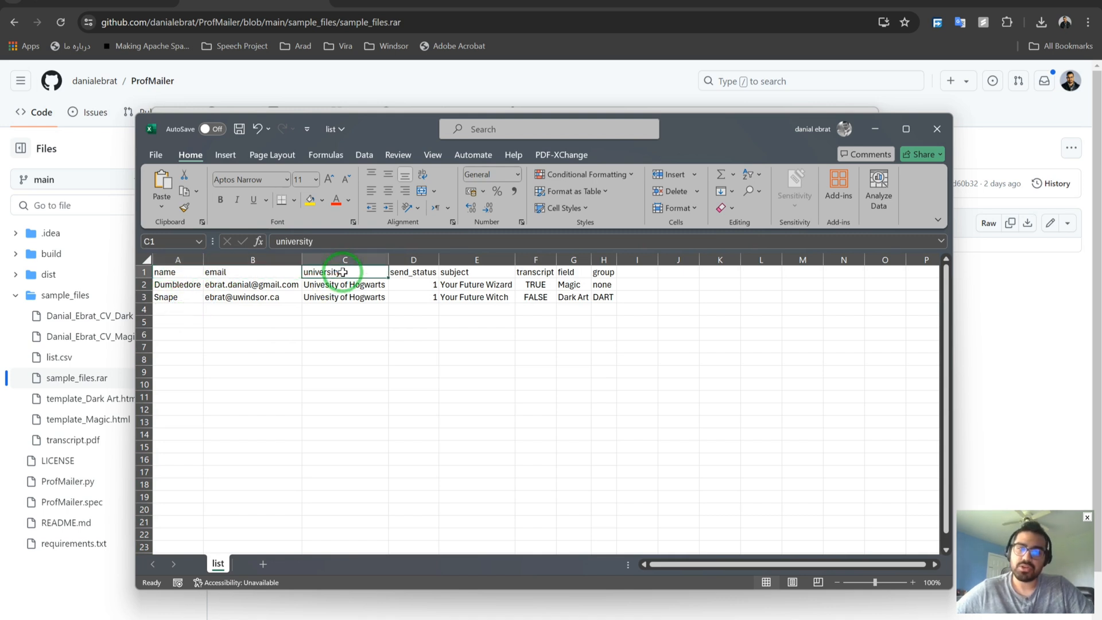
left_click(430, 271)
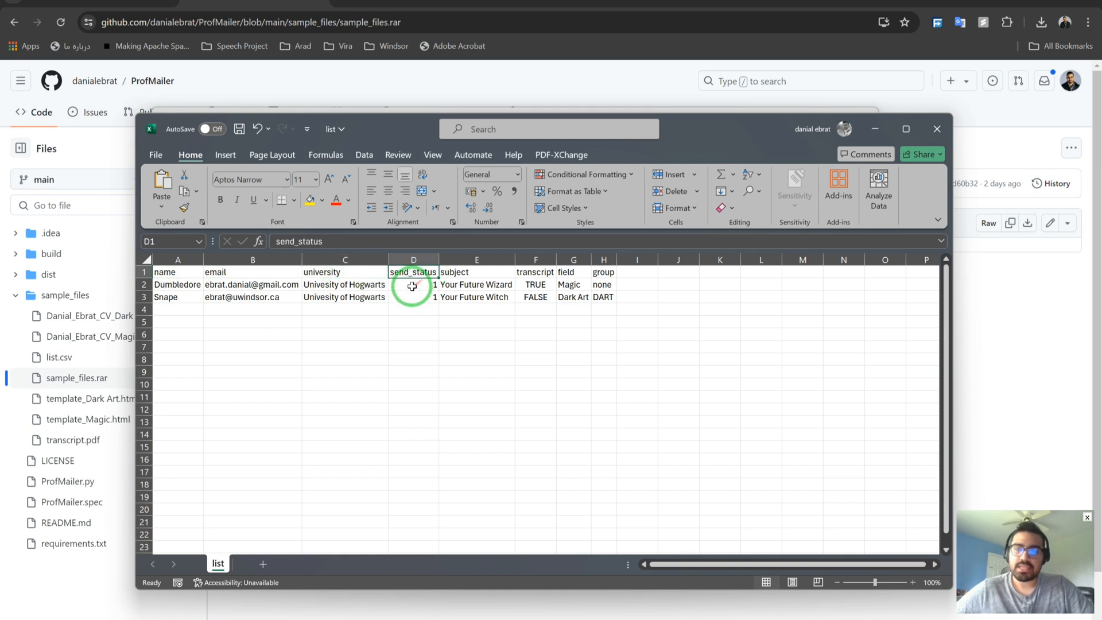
Set both send_status values in D2 and D3 to 0.
left_click(412, 286)
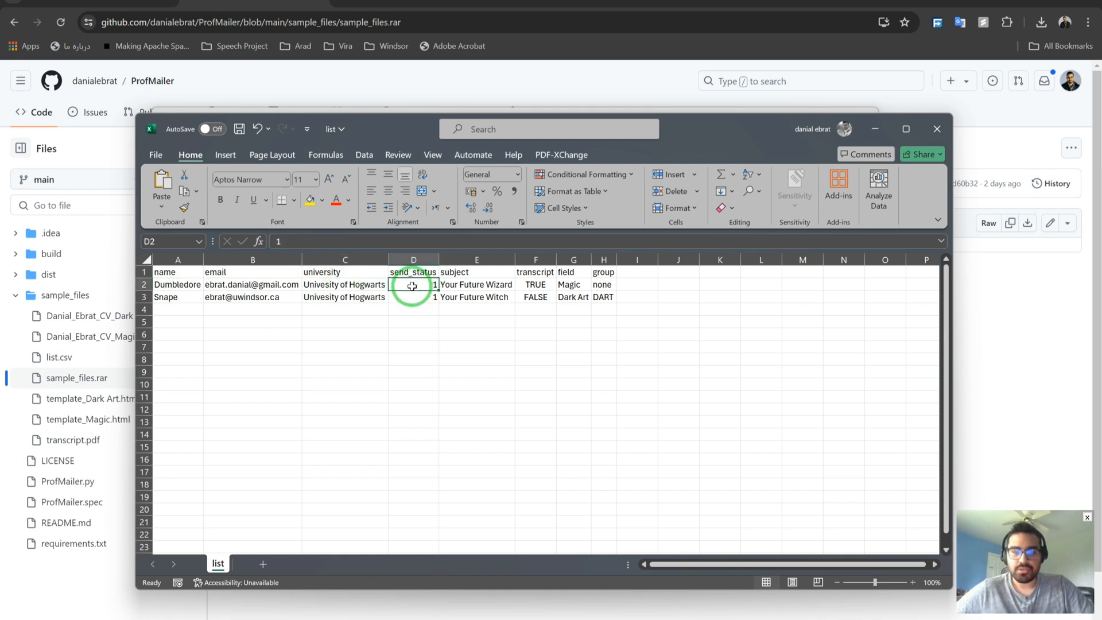
type("0")
key("Return")
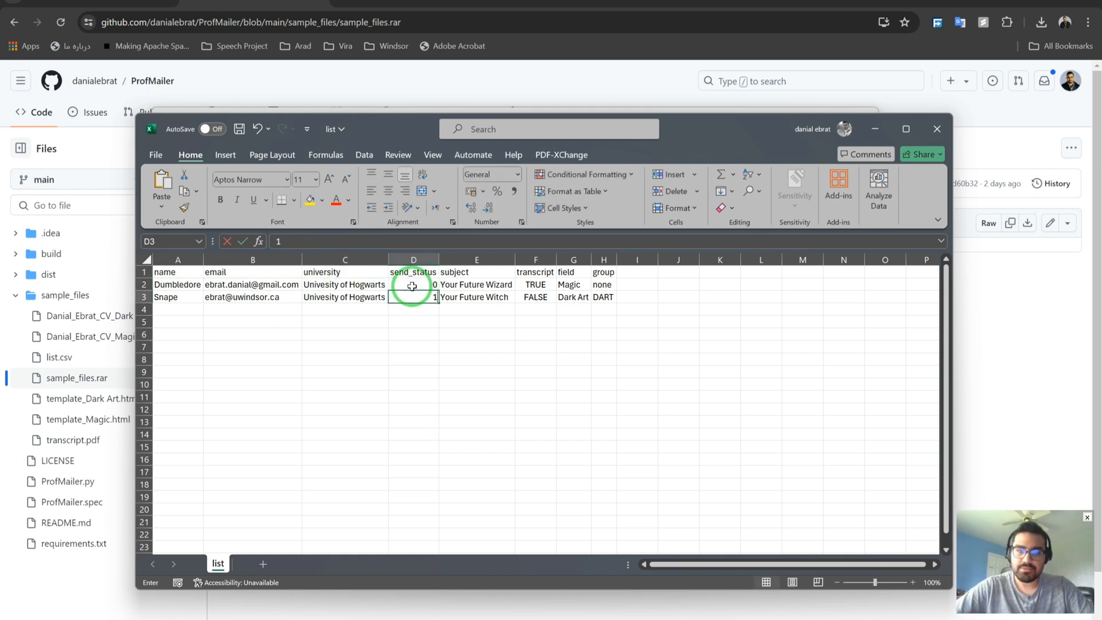
type("0")
key("Return")
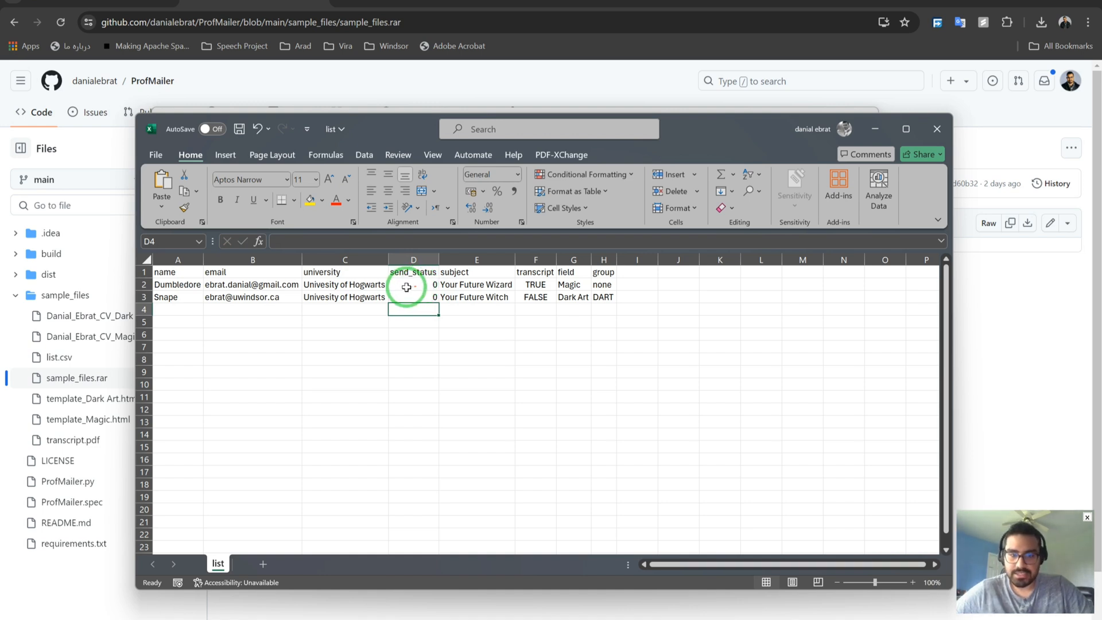
Compare the 'Your Future Wizard' and 'Your Future Witch' subject lines.
left_click(422, 287)
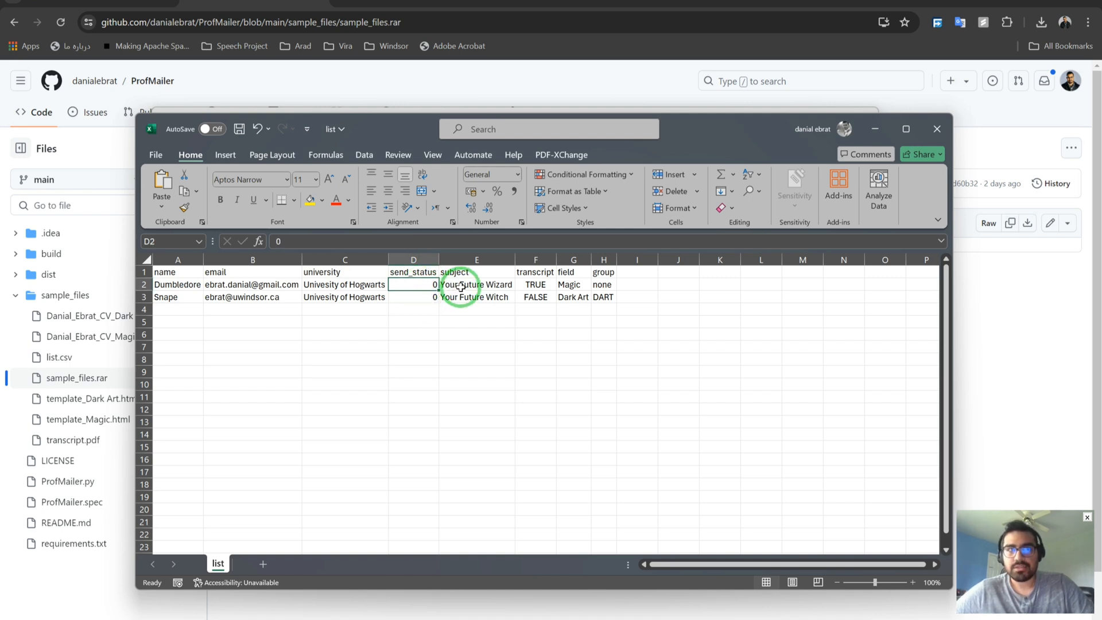
left_click(461, 287)
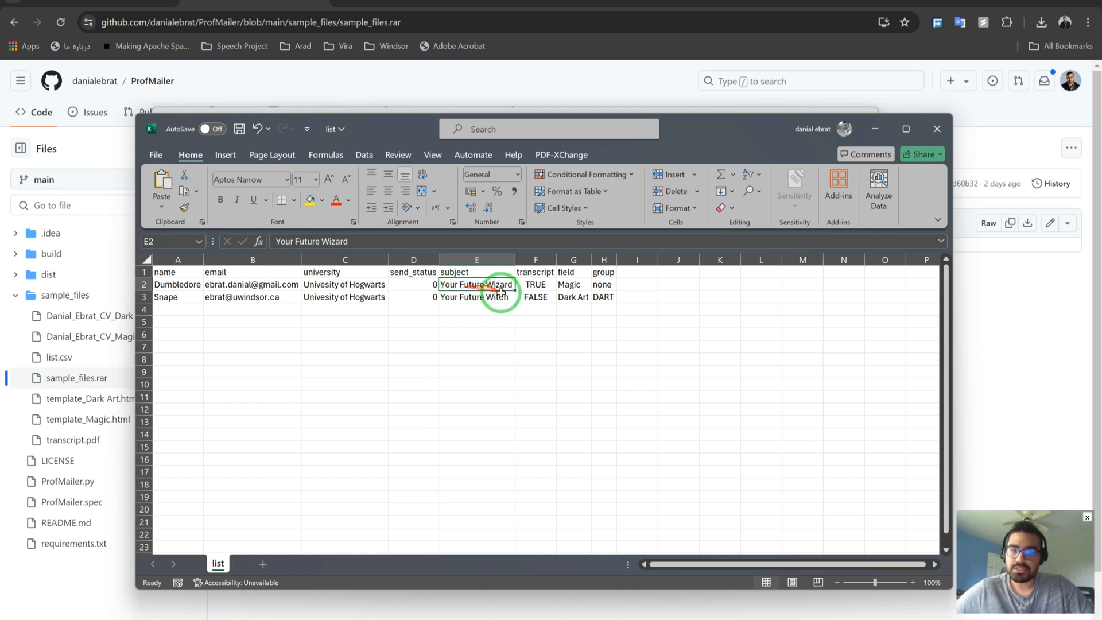
left_click(471, 297)
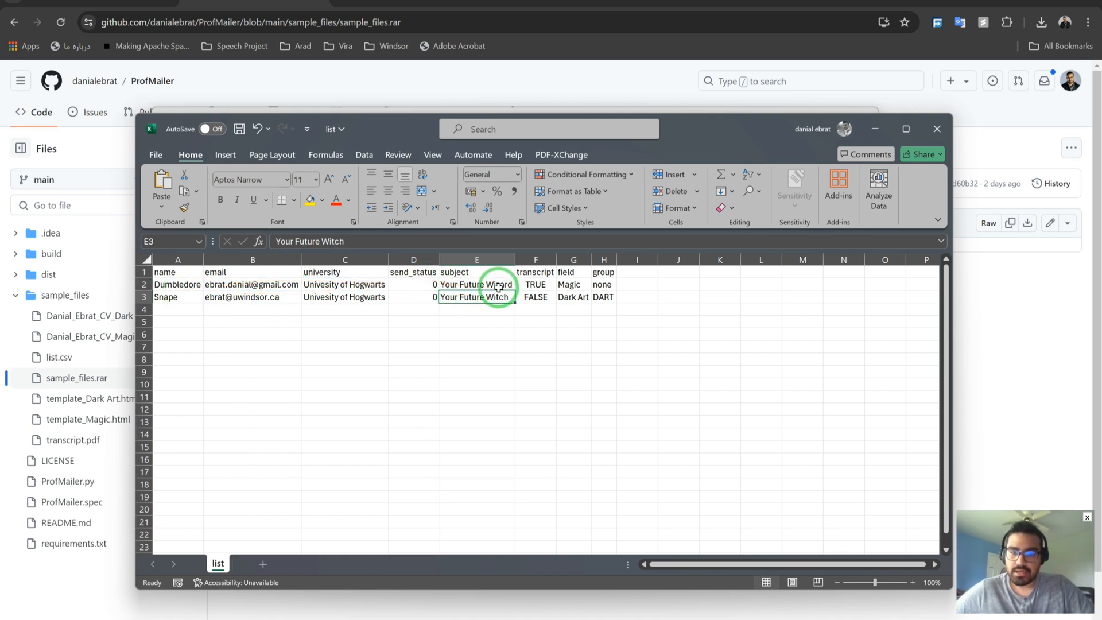
left_click(480, 284)
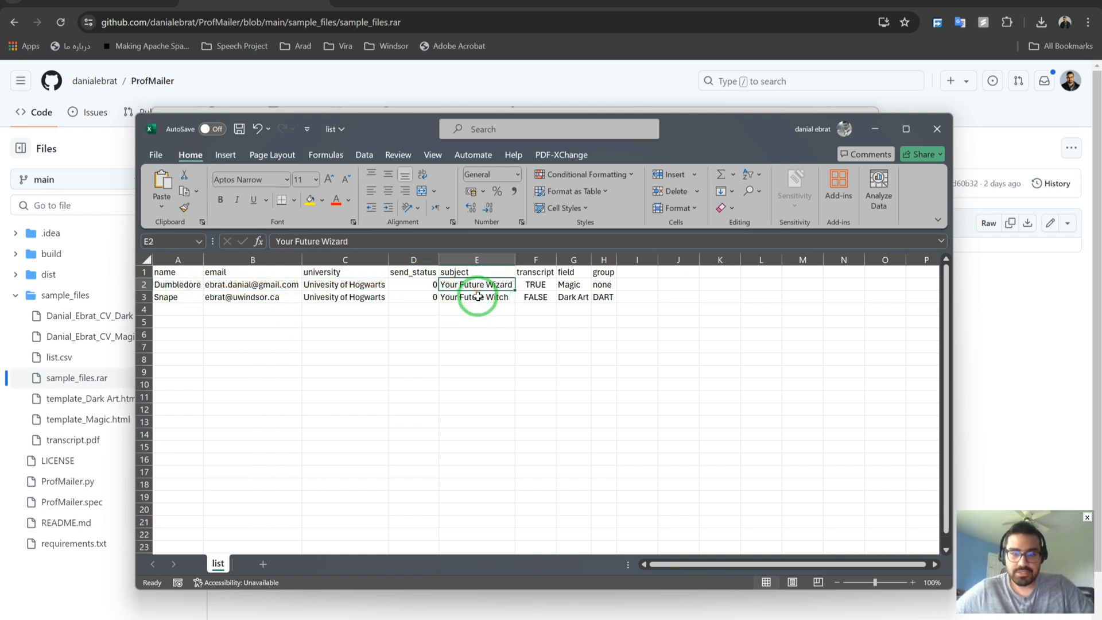
left_click(603, 285)
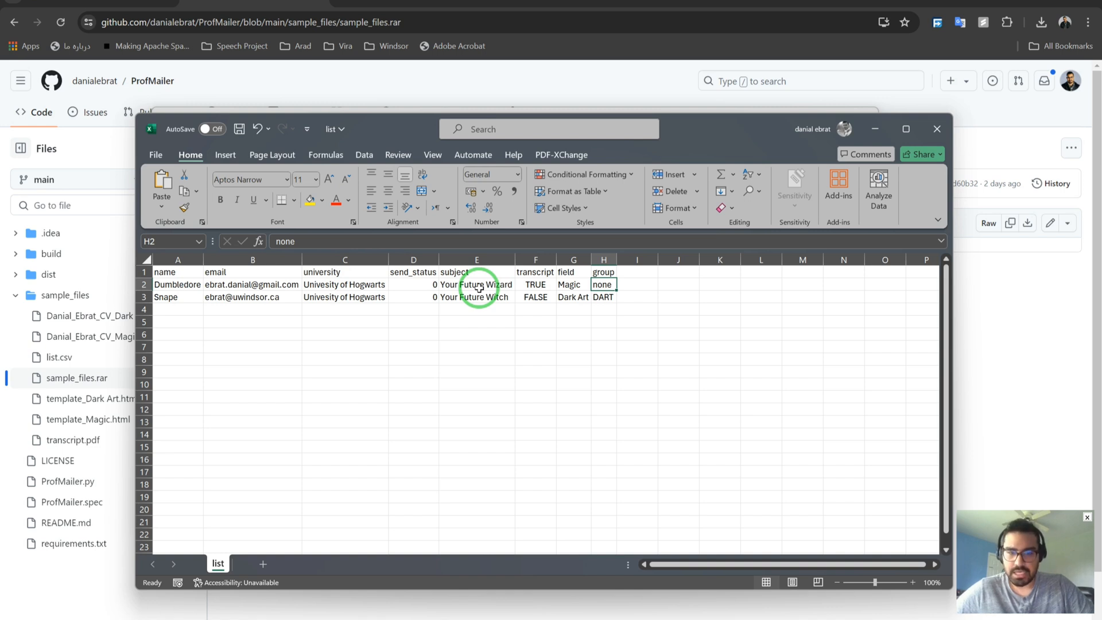
left_click(478, 295)
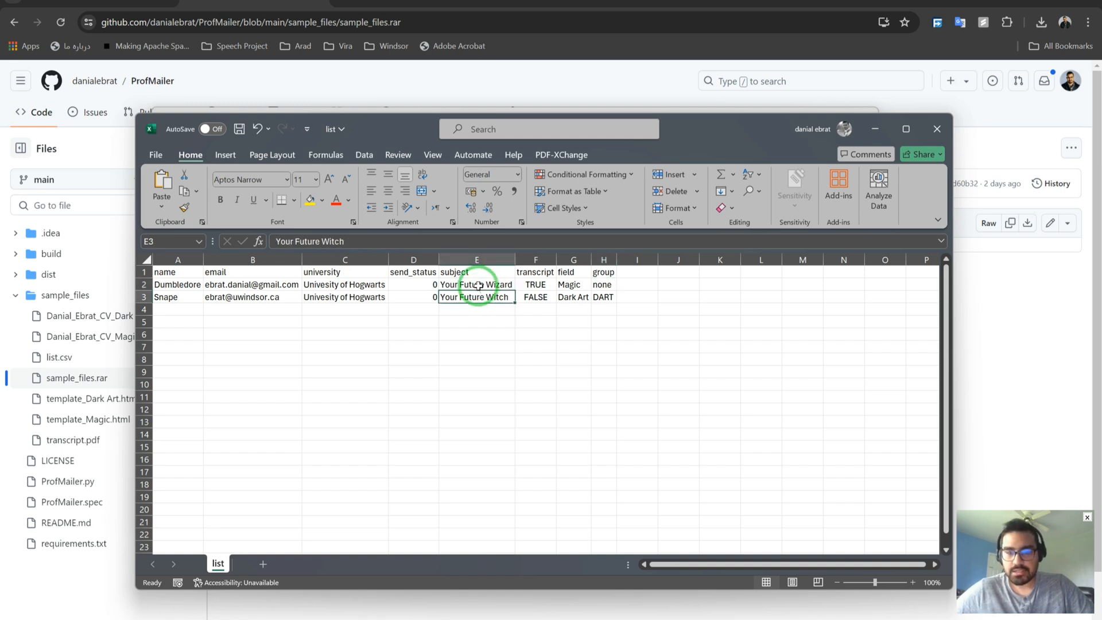
left_click(475, 285)
left_click(475, 296)
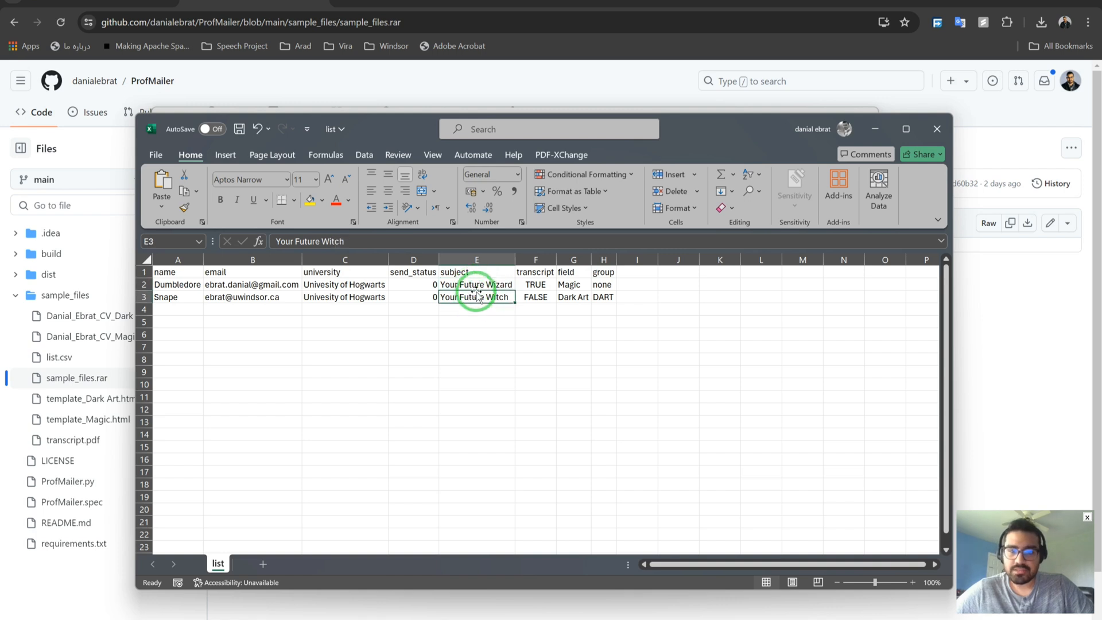
left_click(480, 286)
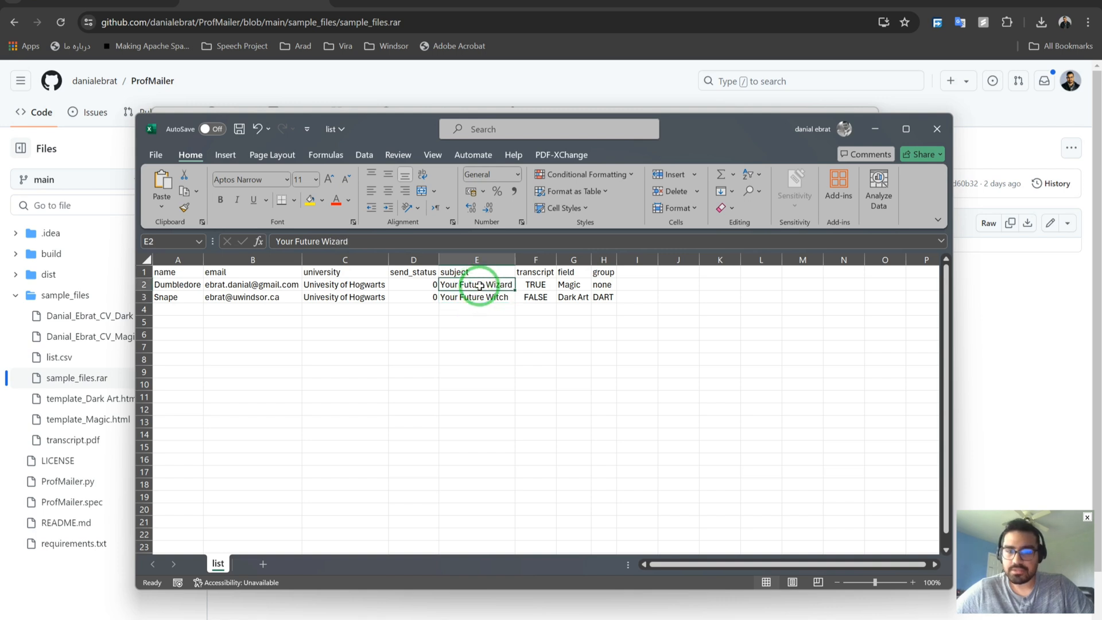
Review the transcript (TRUE/FALSE), field (Magic) and group (none/DART) values.
left_click(542, 273)
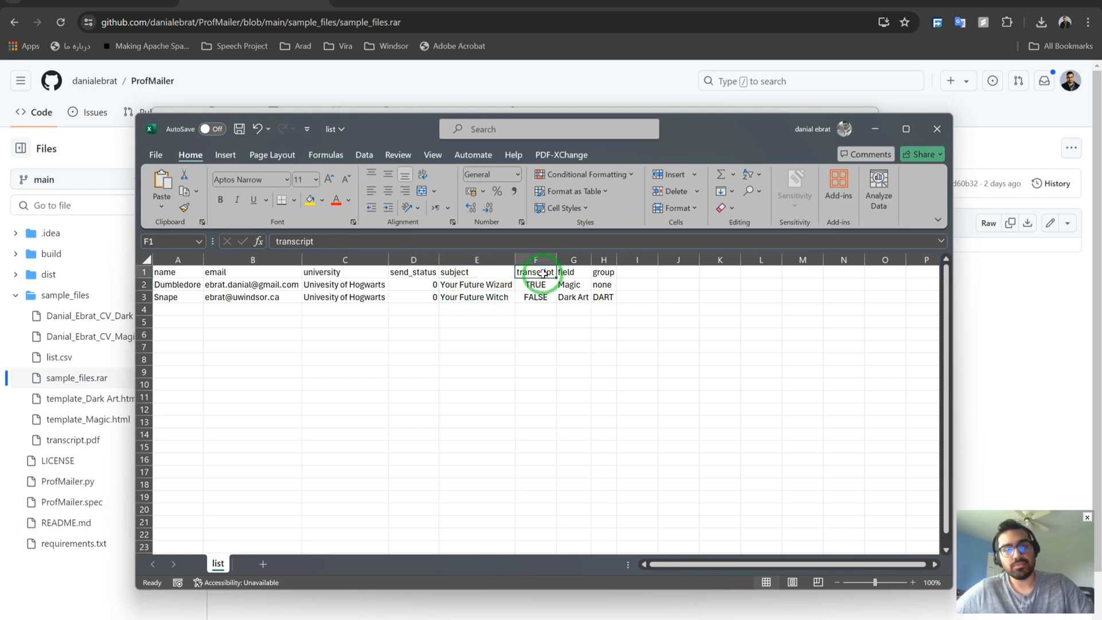
left_click(542, 285)
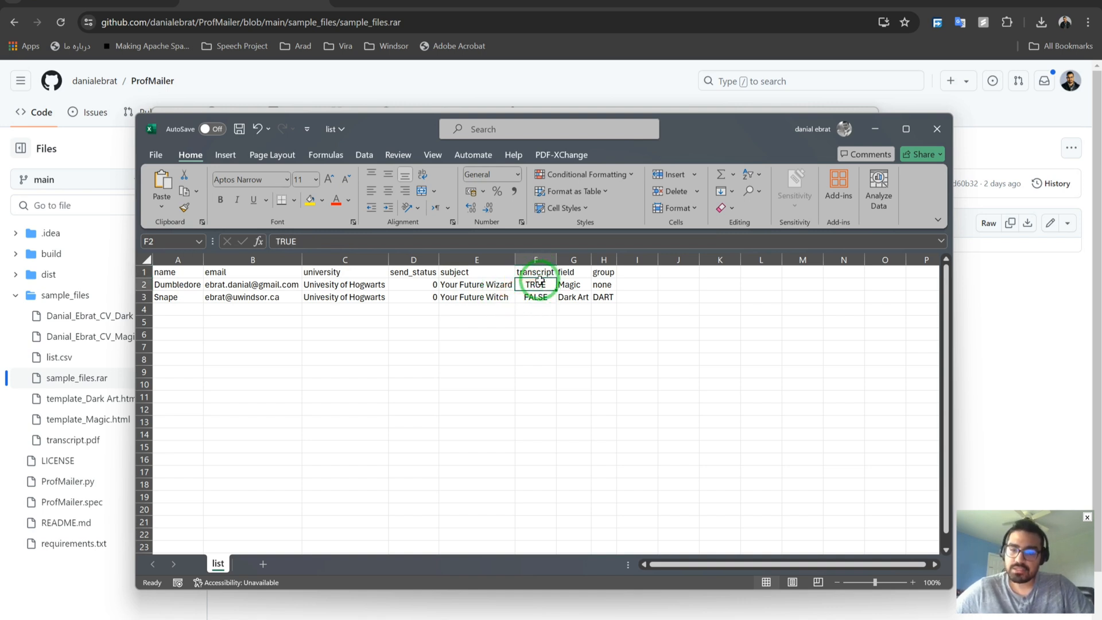
left_click(536, 298)
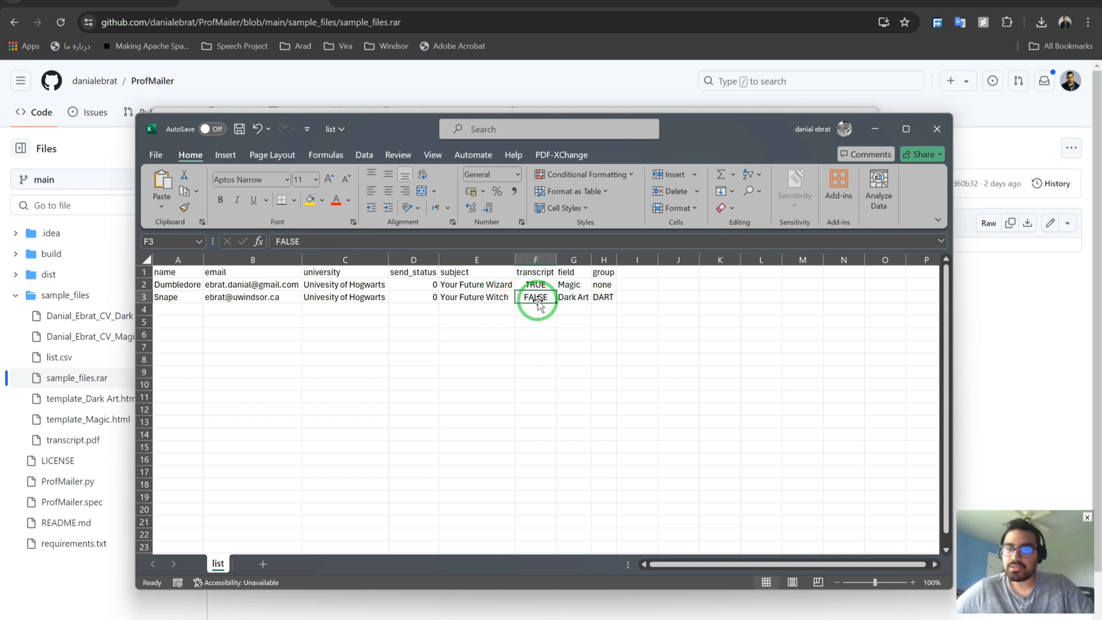
left_click(572, 273)
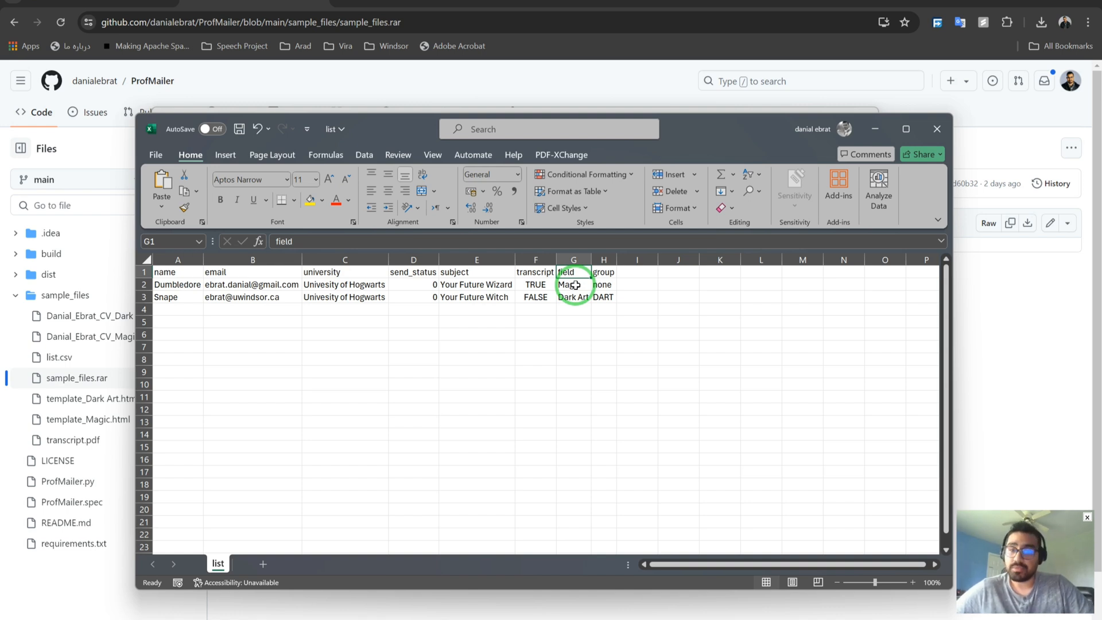
left_click(574, 286)
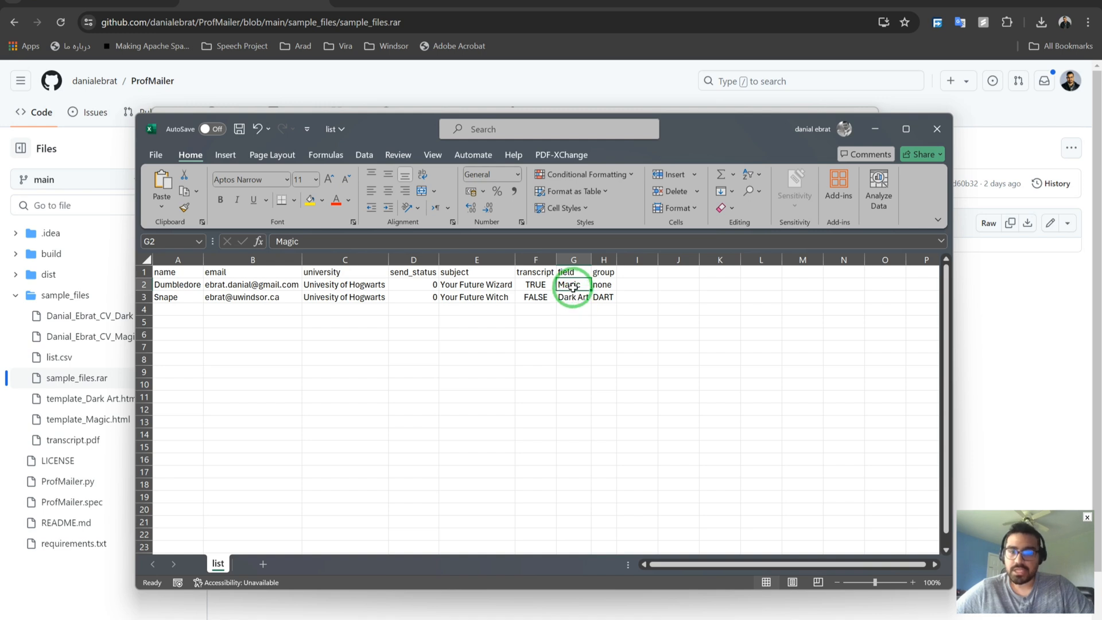
left_click(604, 272)
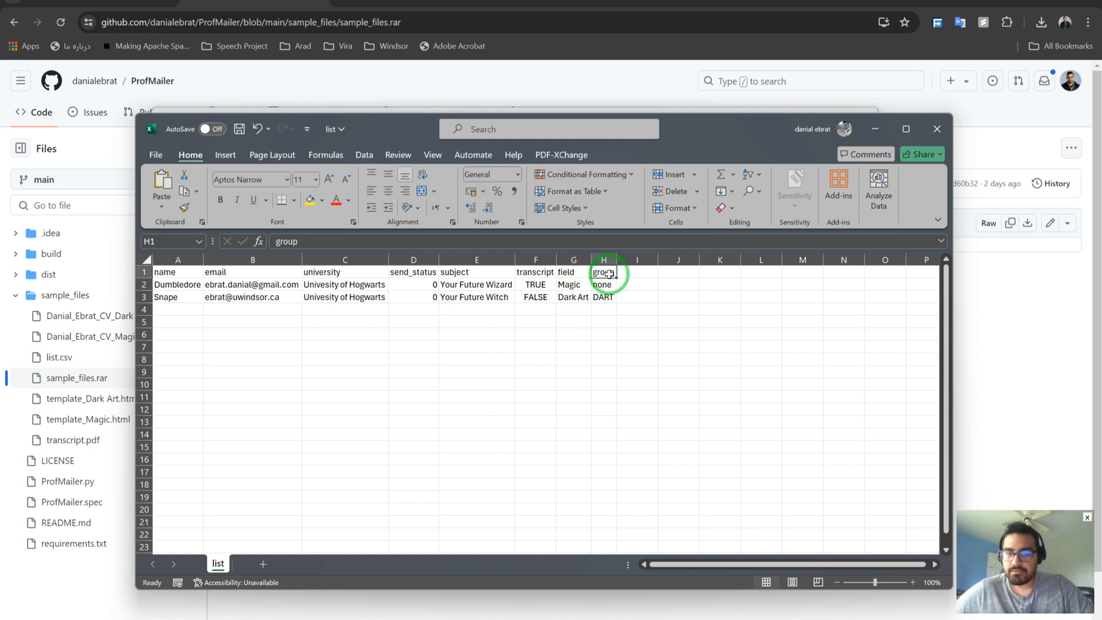
left_click(603, 285)
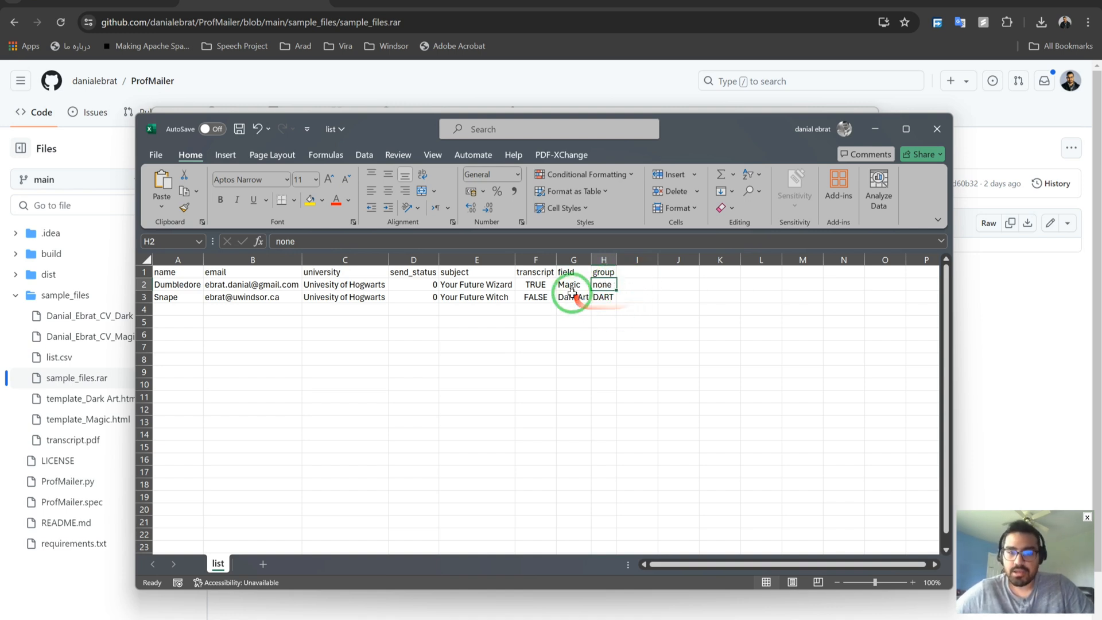
left_click(604, 297)
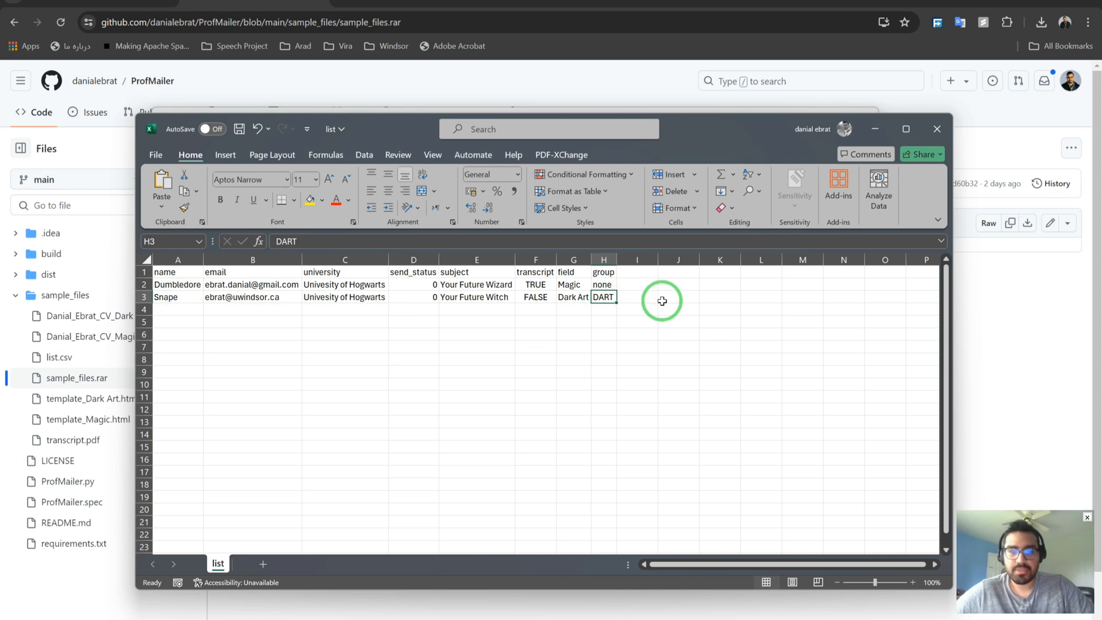
Save the list workbook with Ctrl+S and close it.
left_click(480, 321)
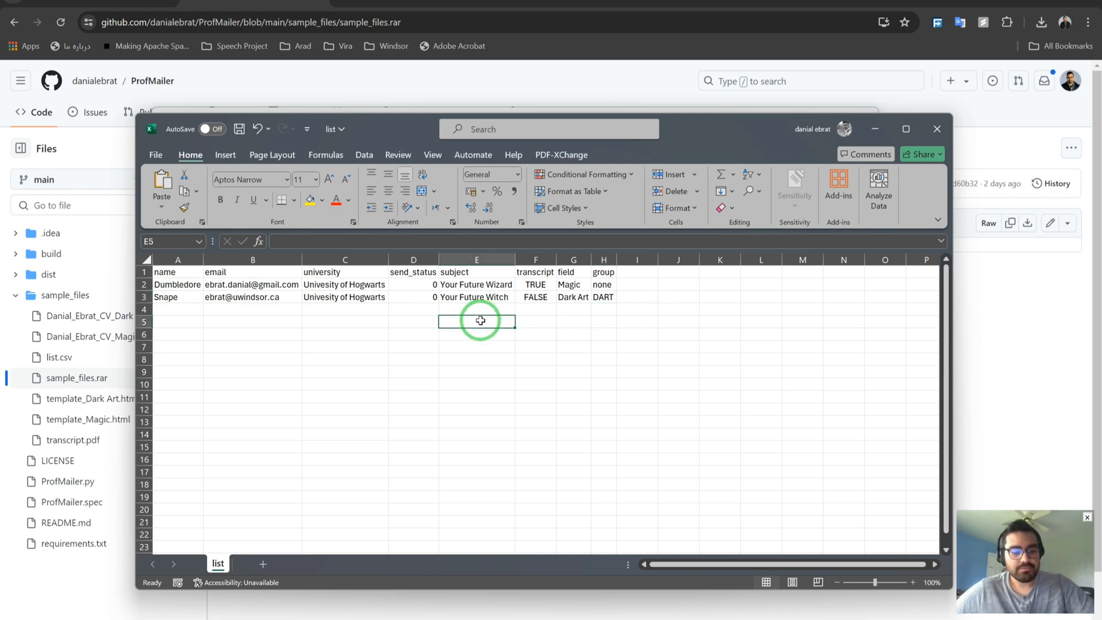
key("ctrl+s")
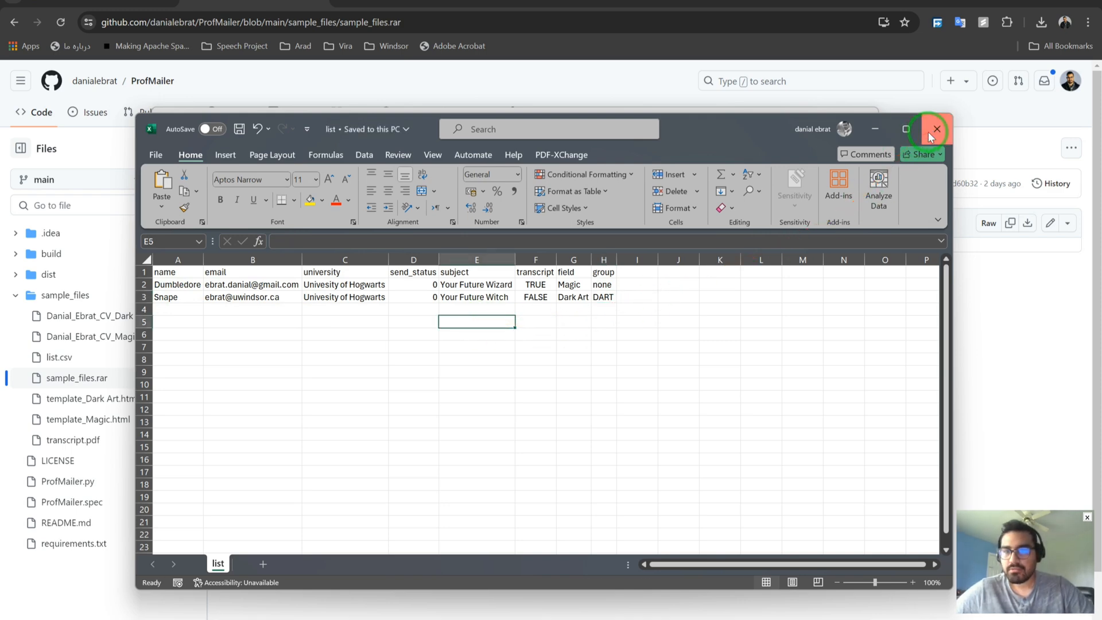
left_click(936, 130)
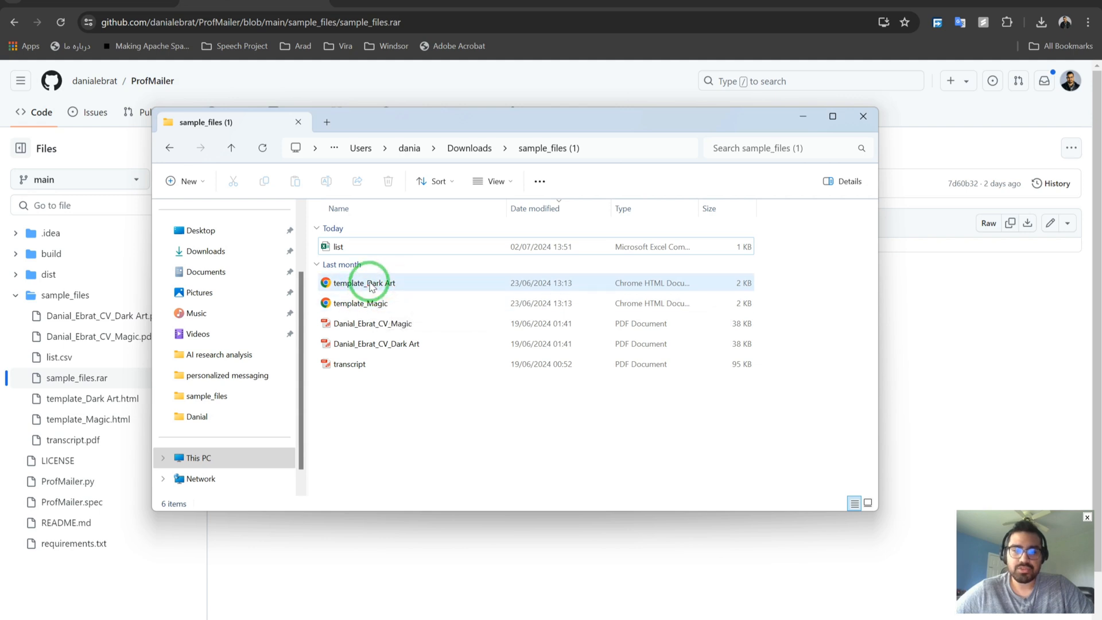
Open template_Dark Art.html from the sample_files (1) folder in Chrome.
double_click(369, 283)
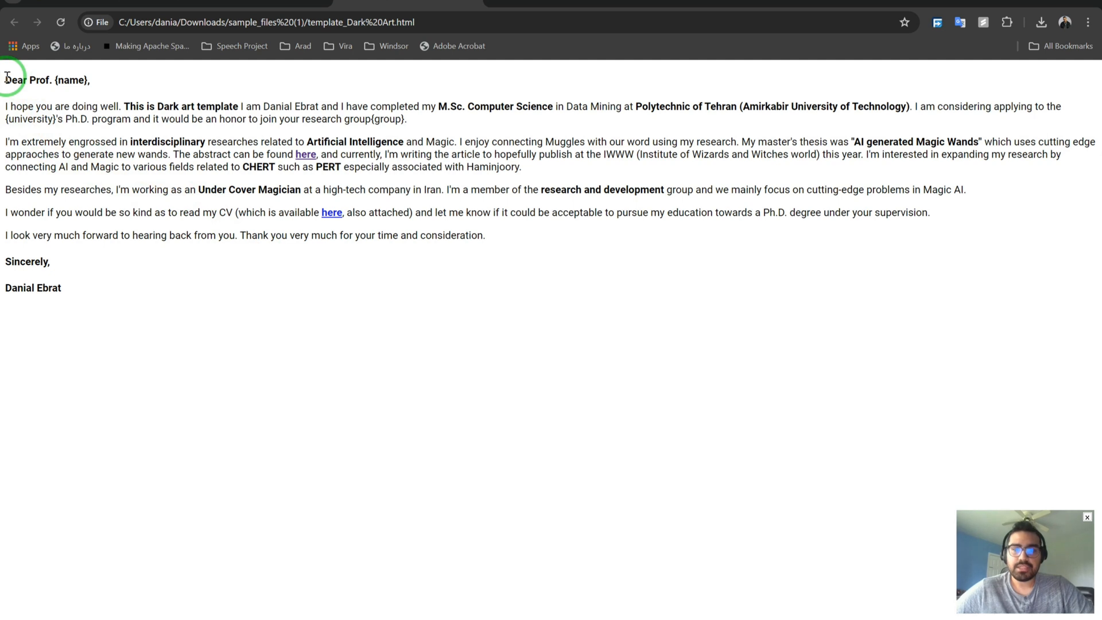
Highlight the {name}, {university} and {group} placeholders in the letter, then go to wordhtml.com.
double_click(75, 82)
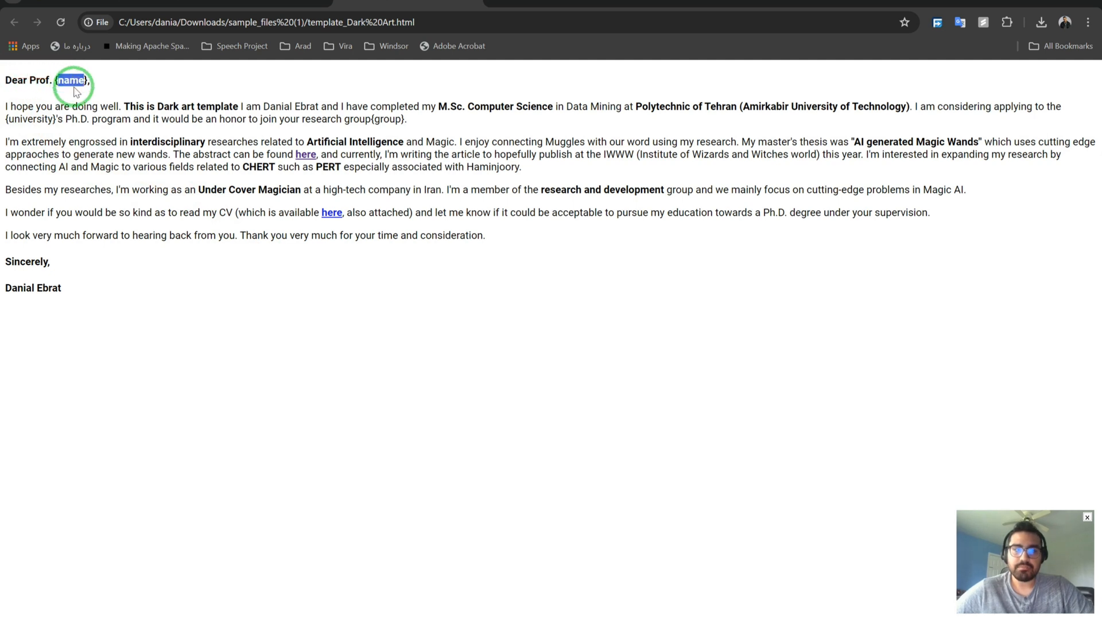
left_click(77, 83)
double_click(77, 83)
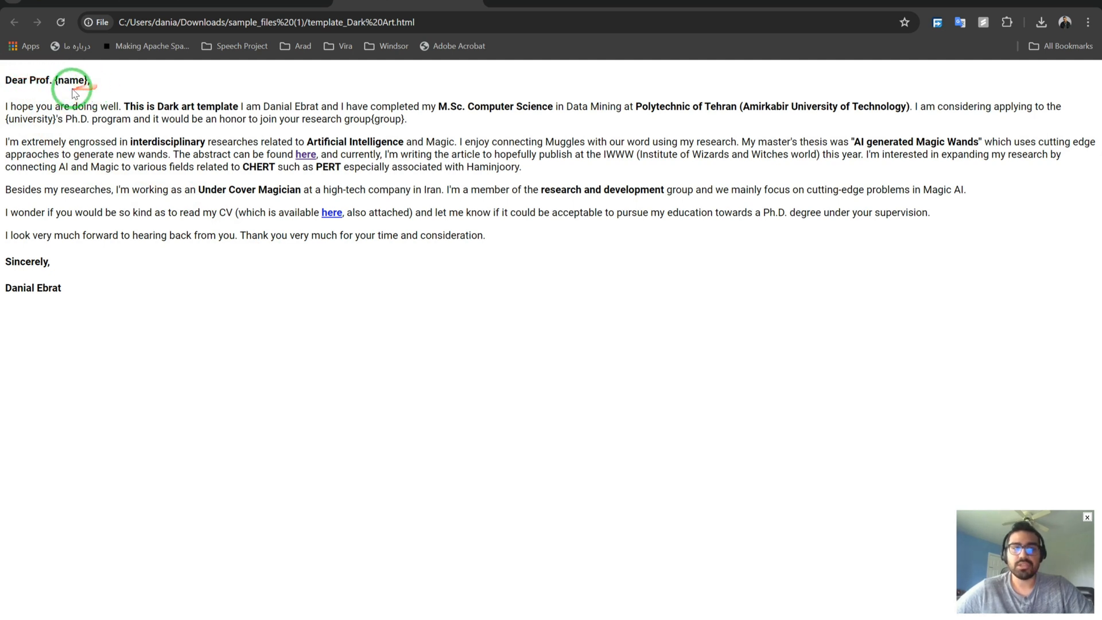
double_click(36, 119)
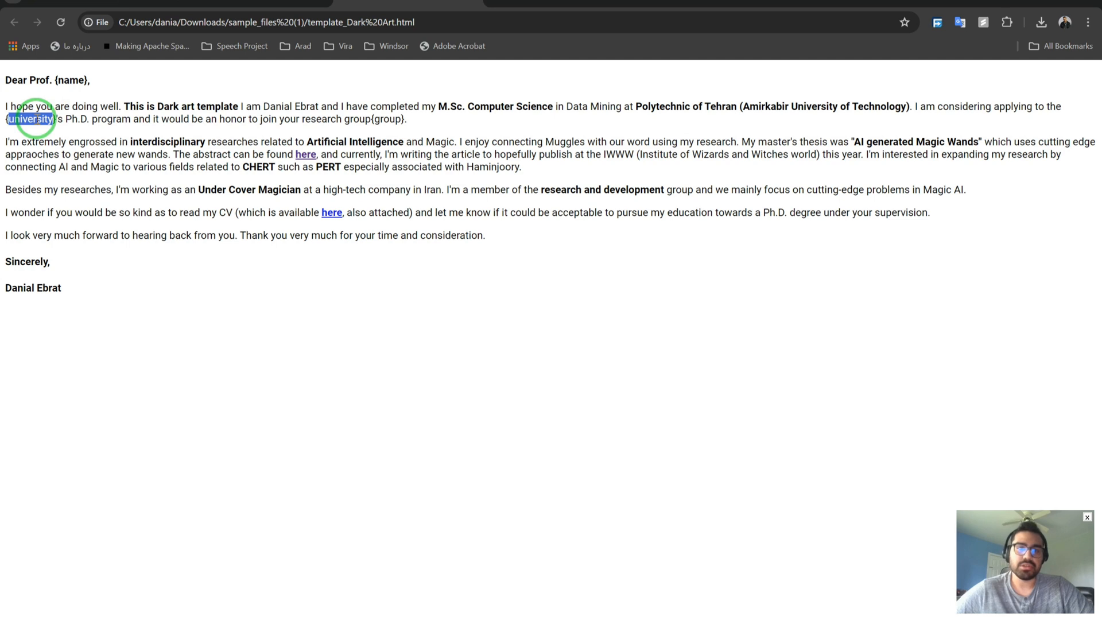
left_click(35, 119)
double_click(386, 119)
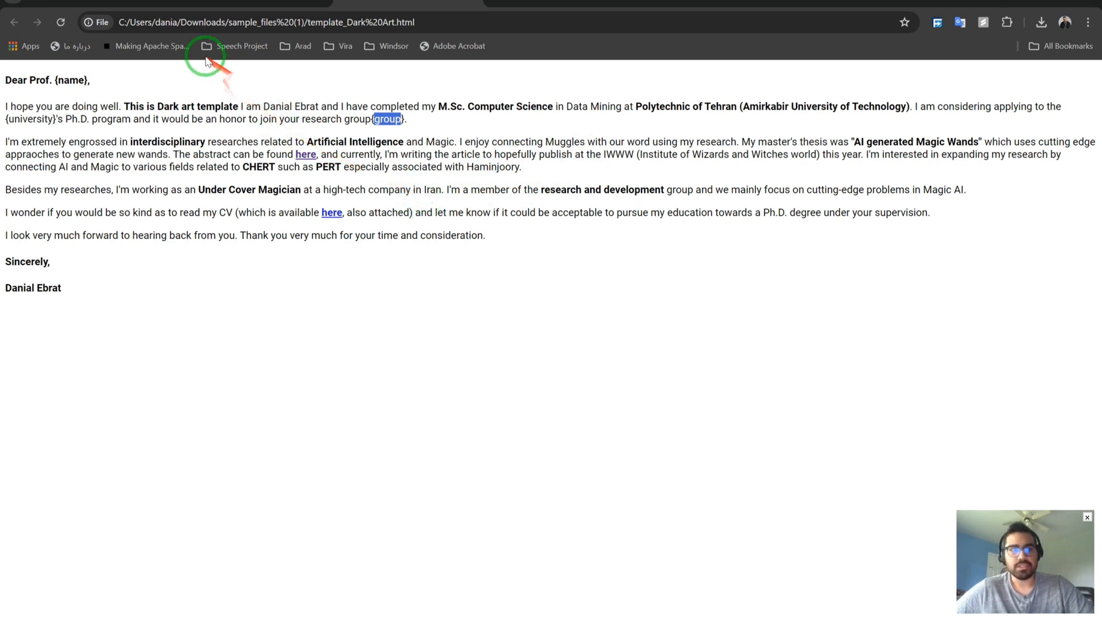
left_click(95, 3)
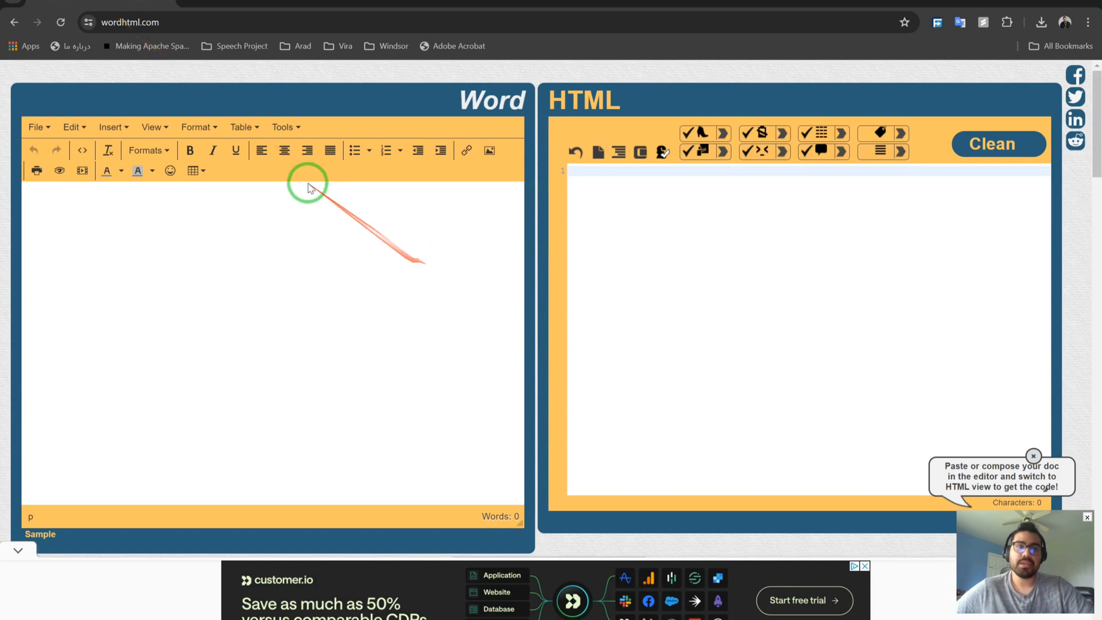
Type 'Salam man Danial Hastam' in the Word pane and make 'Danial' bold.
left_click(323, 217)
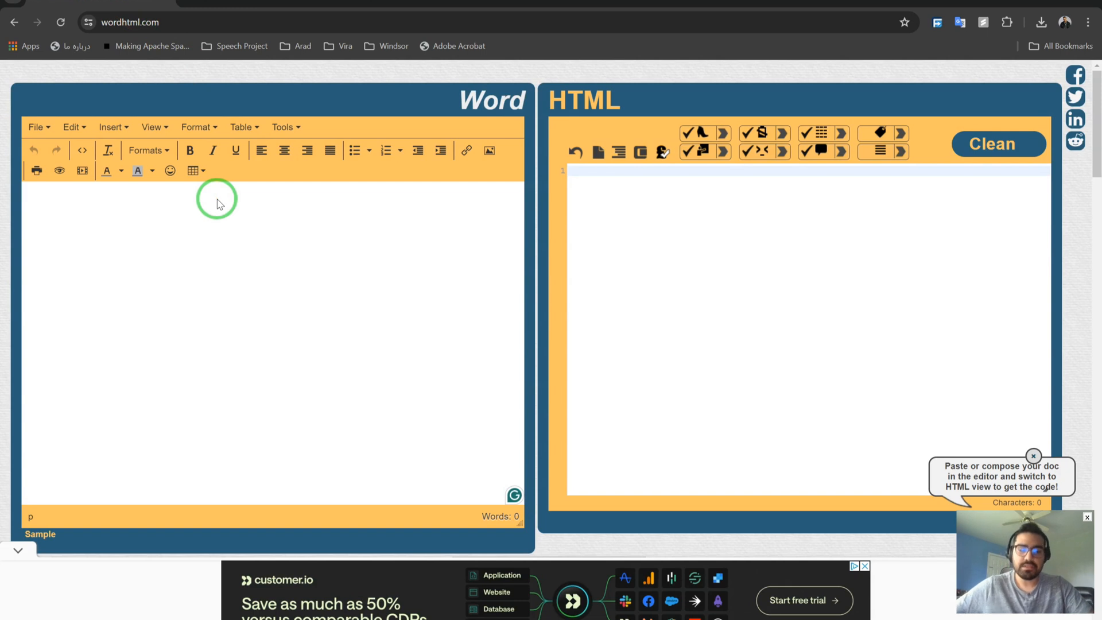
type("Salam ")
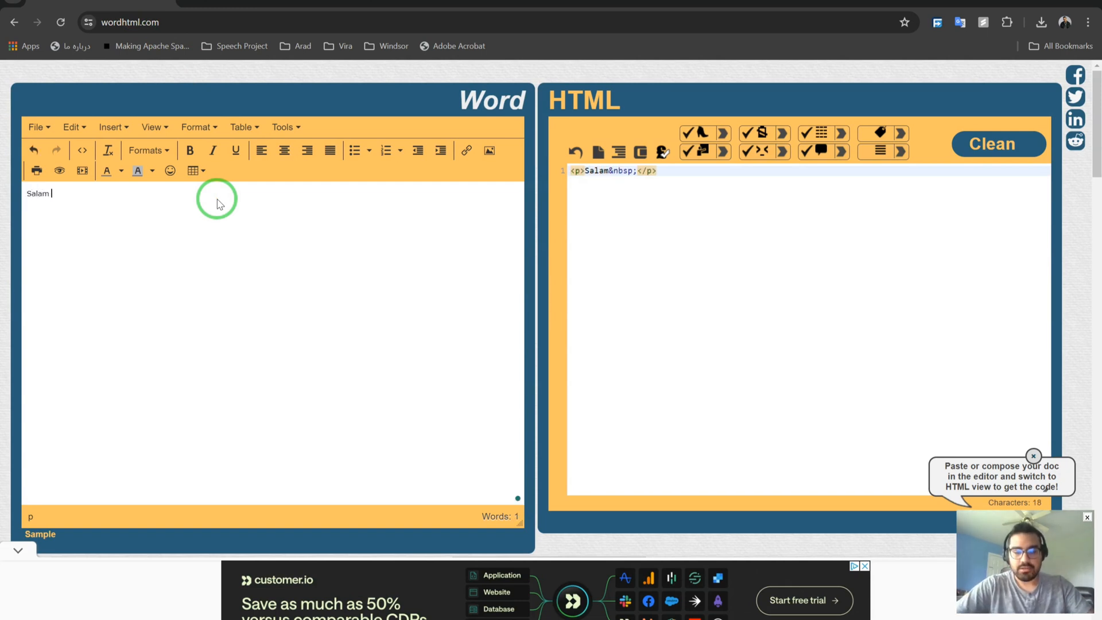
type("man Danial")
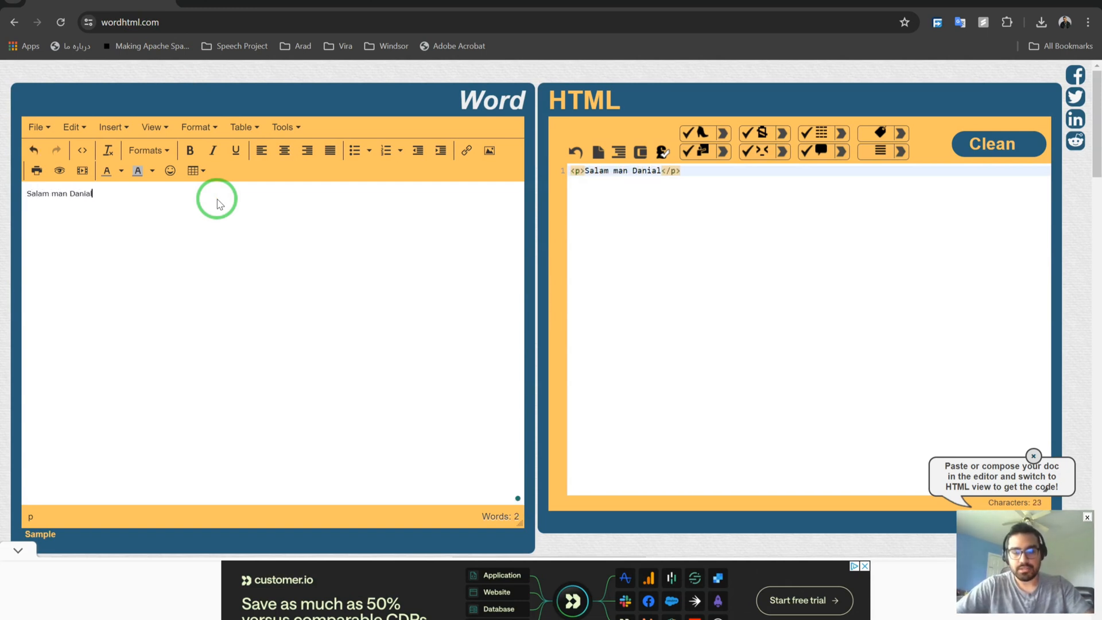
type(" Hastma")
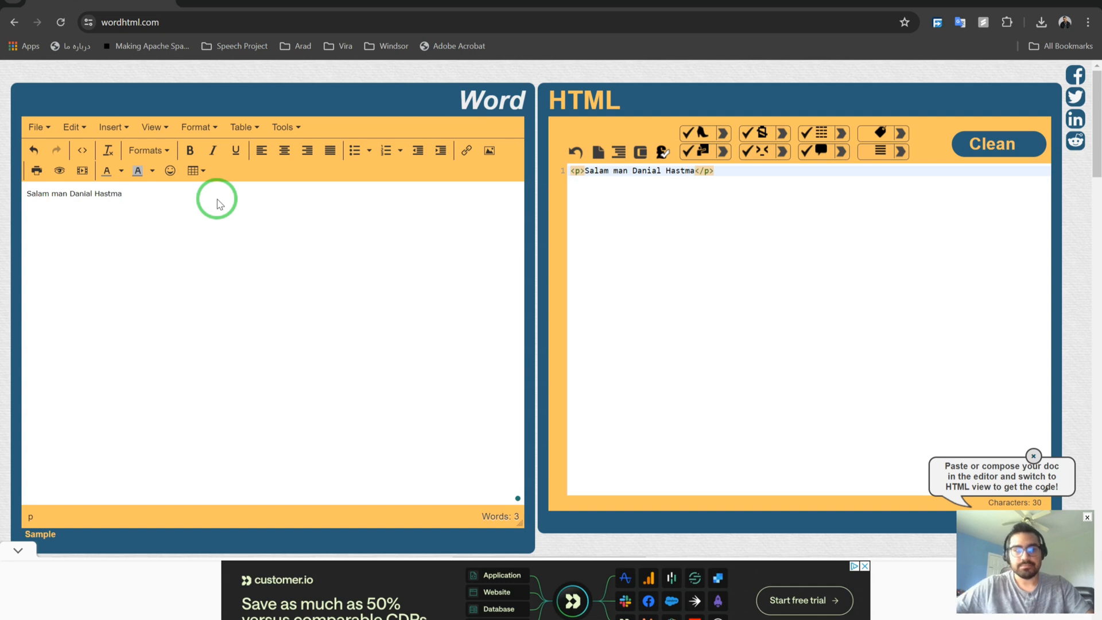
key("BackSpace")
key("BackSpace")
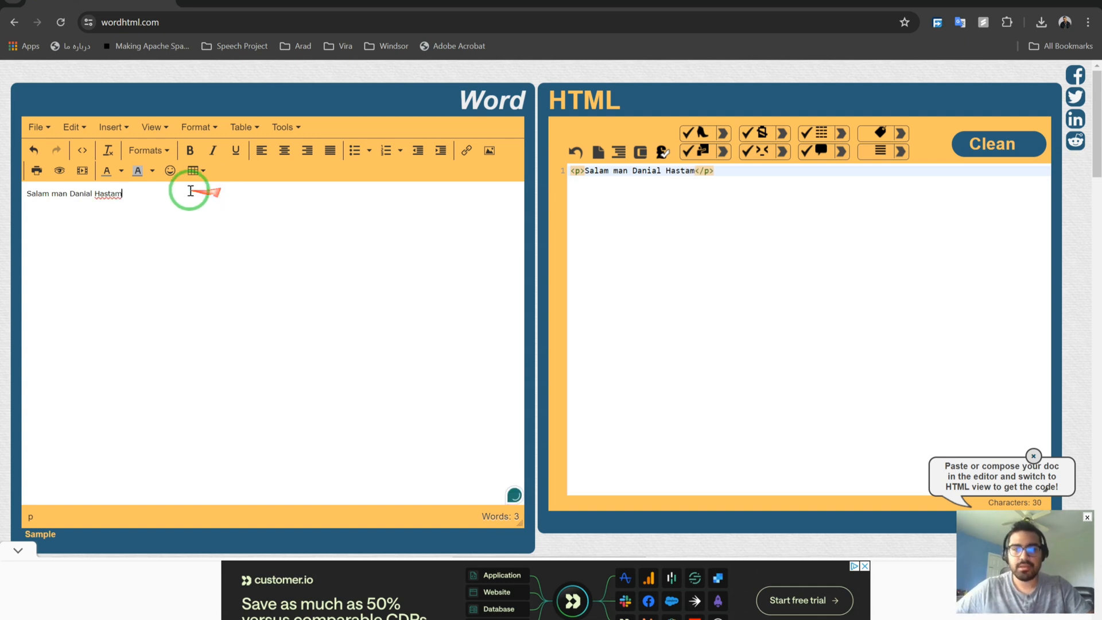
double_click(87, 194)
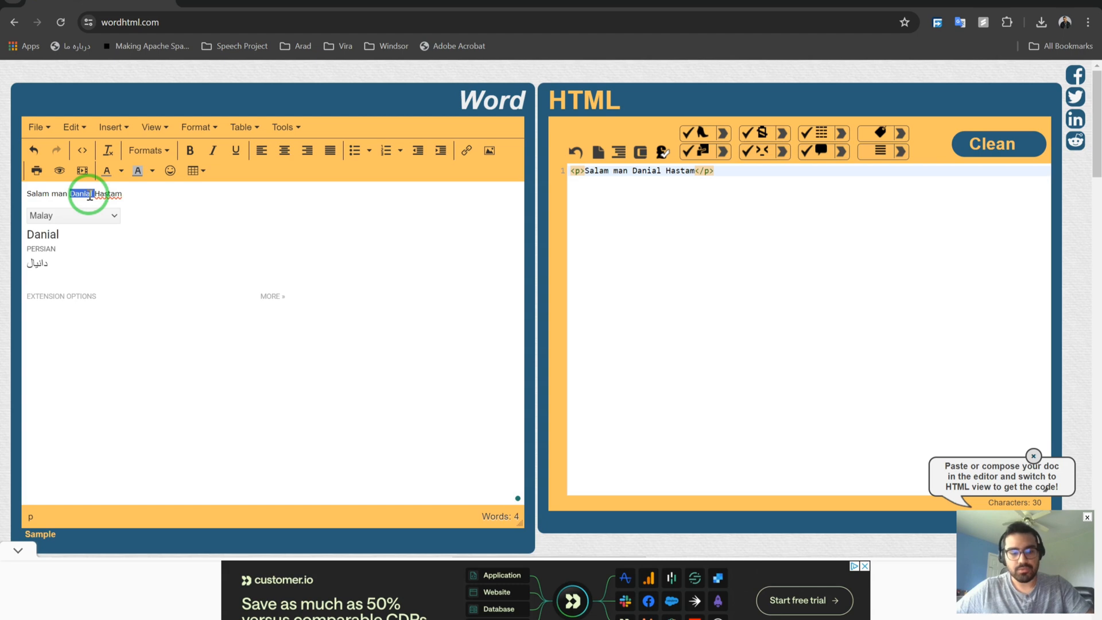
key("ctrl+b")
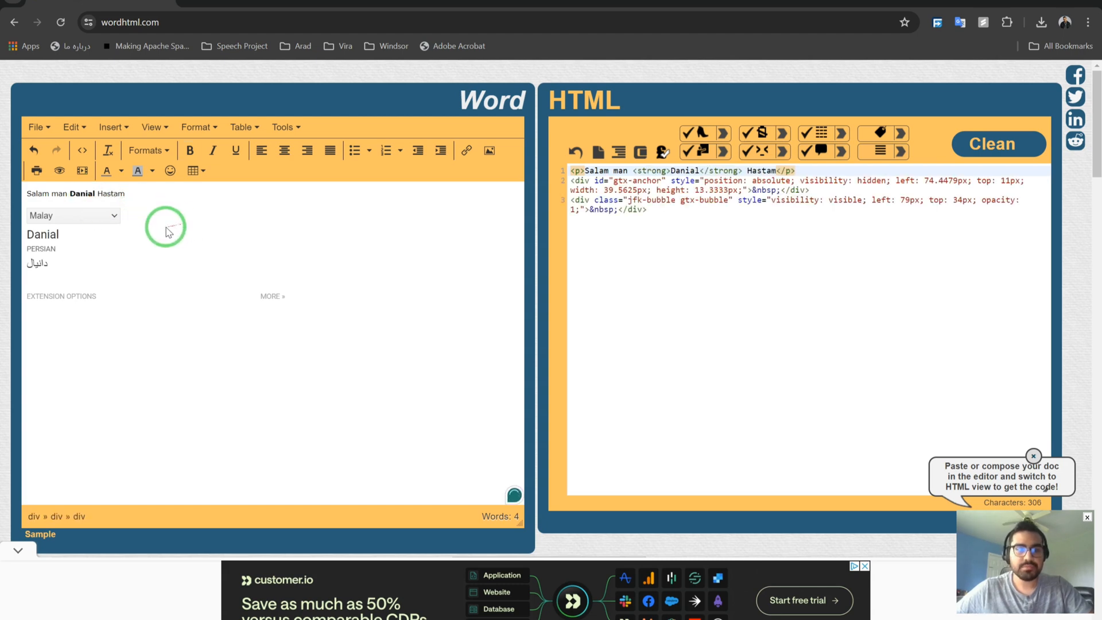
left_click(123, 206)
scroll(123, 207, "down", 2)
scroll(123, 207, "up", 2)
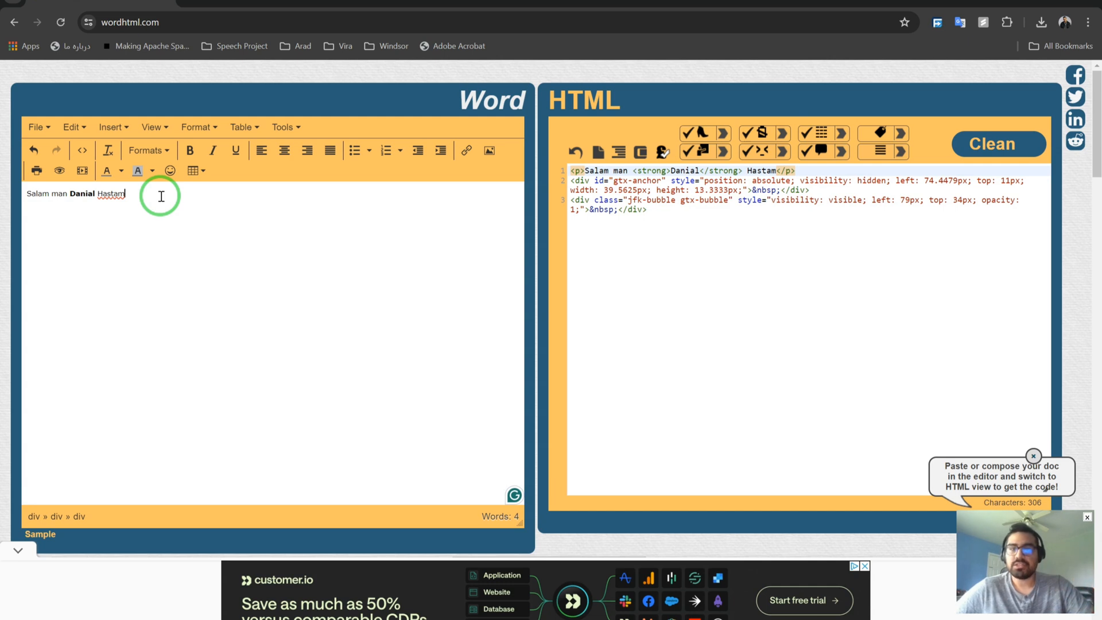
Clean the generated HTML to a single paragraph, select it, and bring up sample_files (1).
left_click(660, 222)
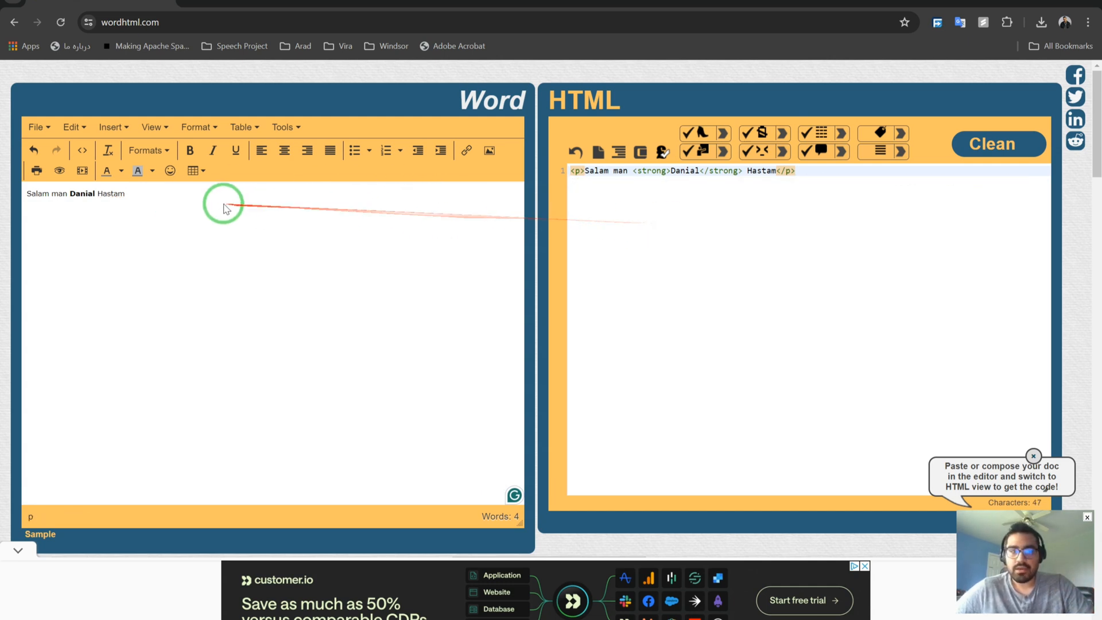
left_click(823, 176)
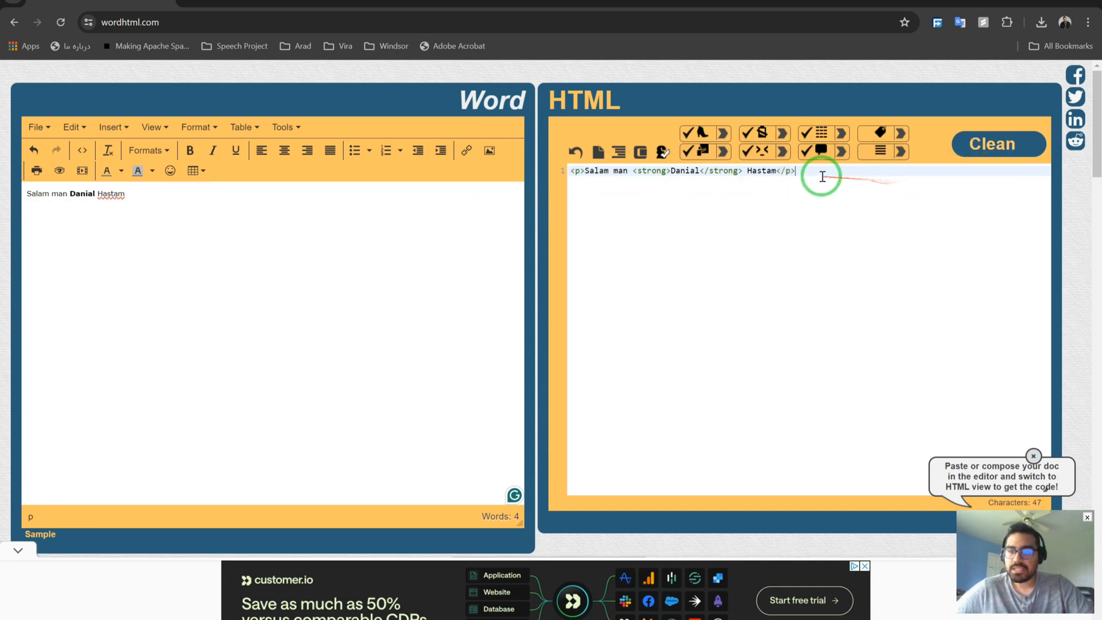
key("ctrl+a")
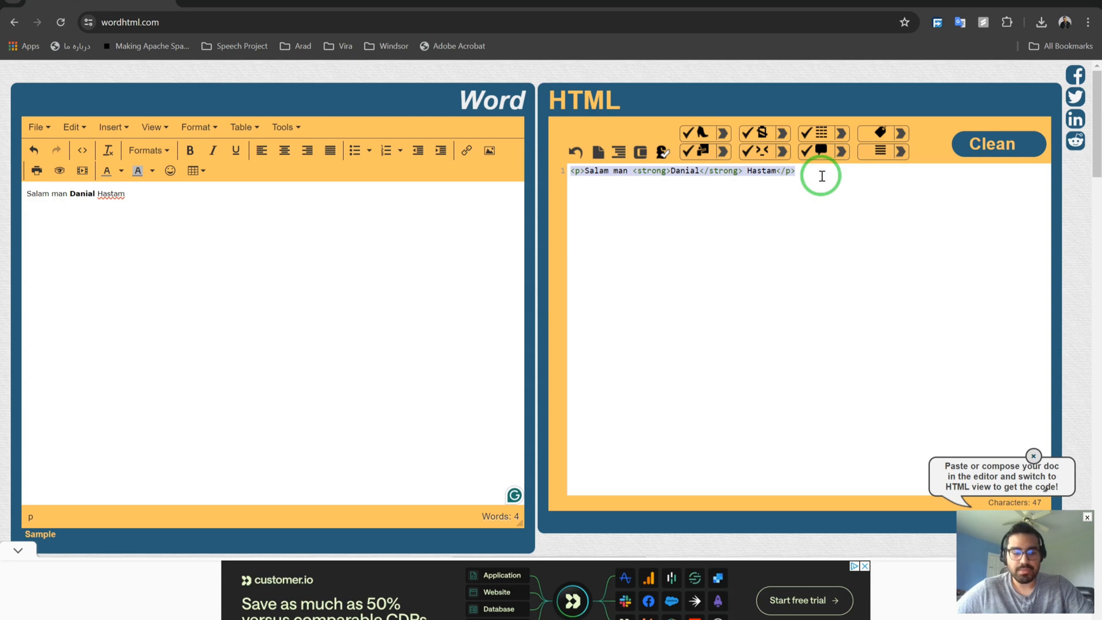
left_click(772, 208)
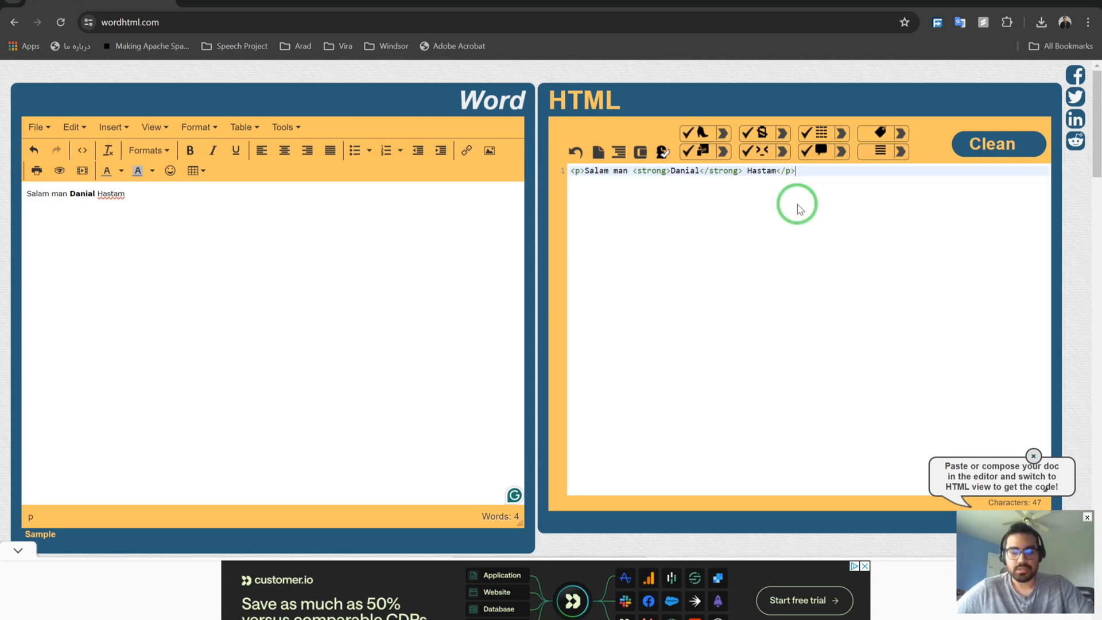
key("ctrl+a")
key("ctrl+c")
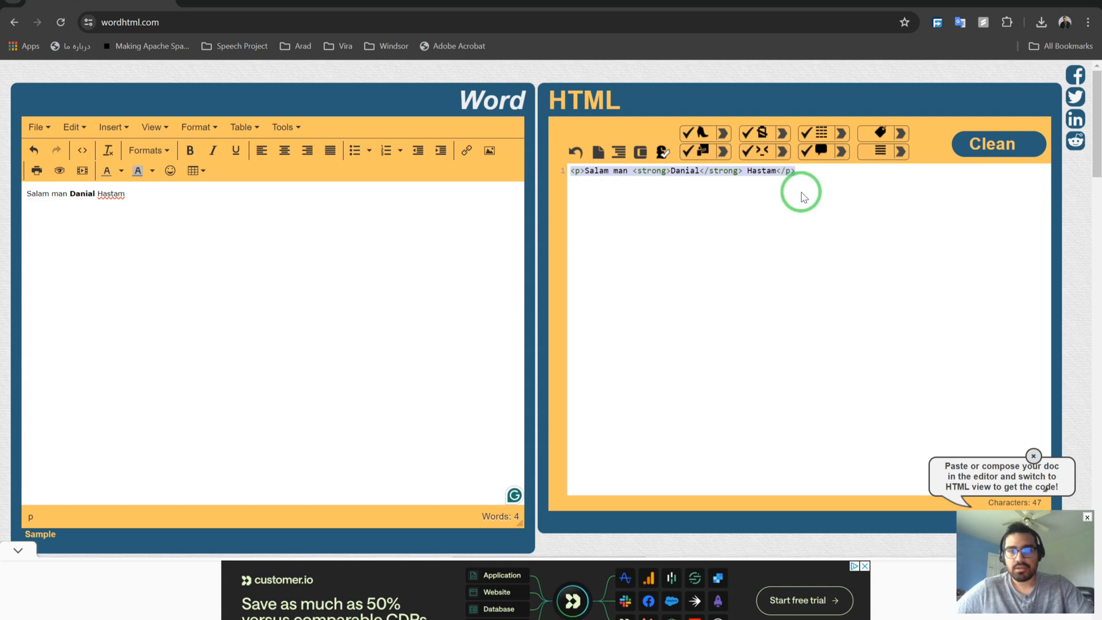
left_click(802, 193)
left_click(564, 619)
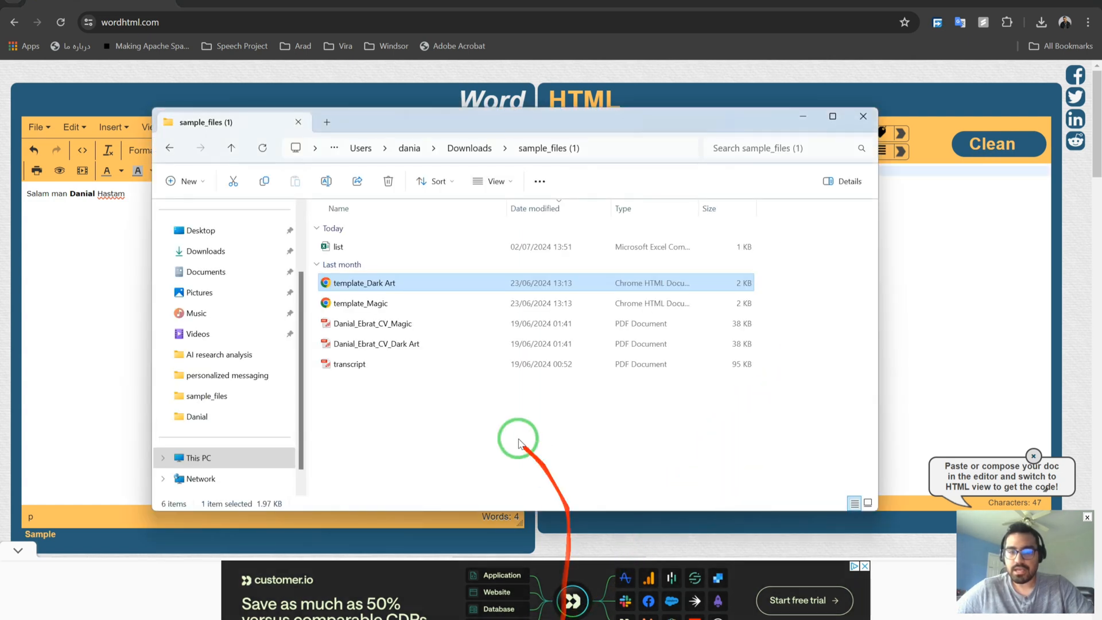
Open template_Dark Art in Notepad and paste the copied HTML line over its text.
right_click(404, 288)
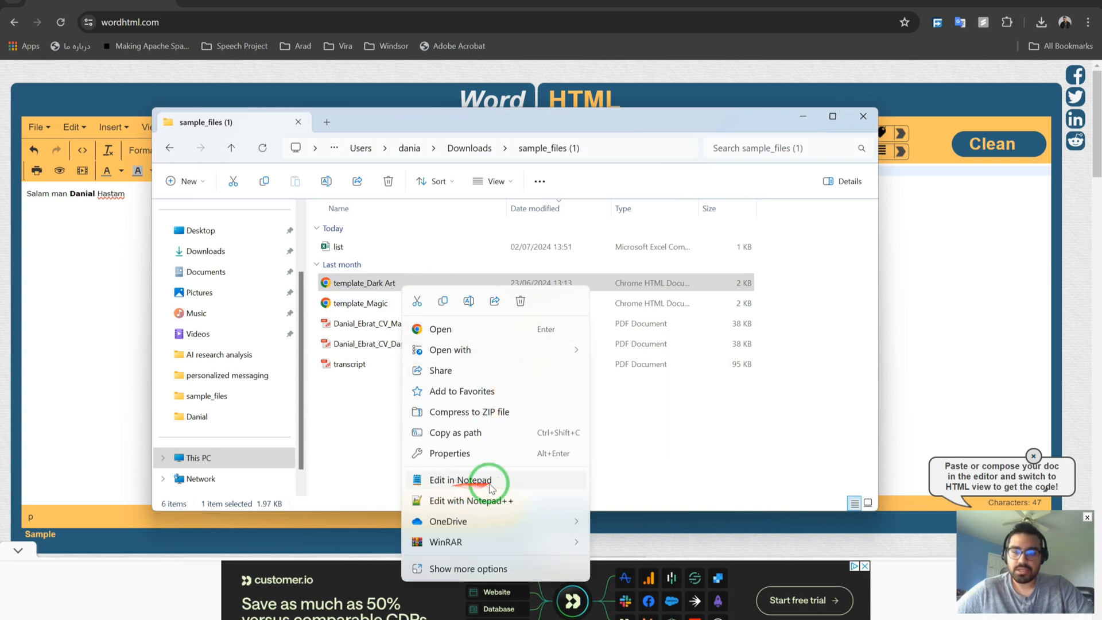
left_click(460, 481)
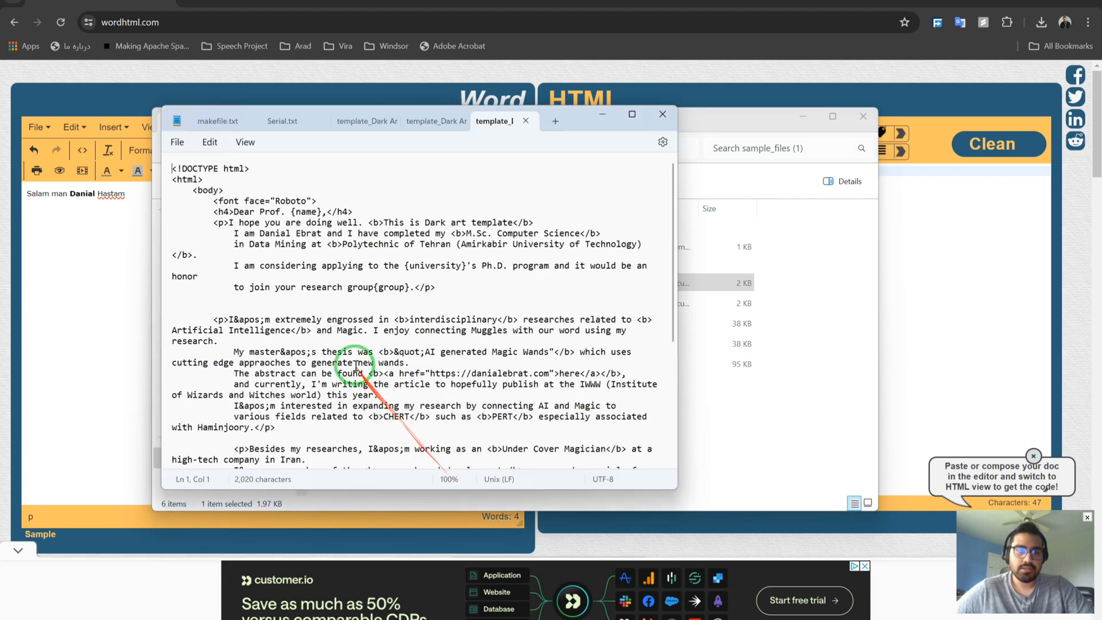
scroll(339, 265, "down", 1)
scroll(339, 265, "up", 1)
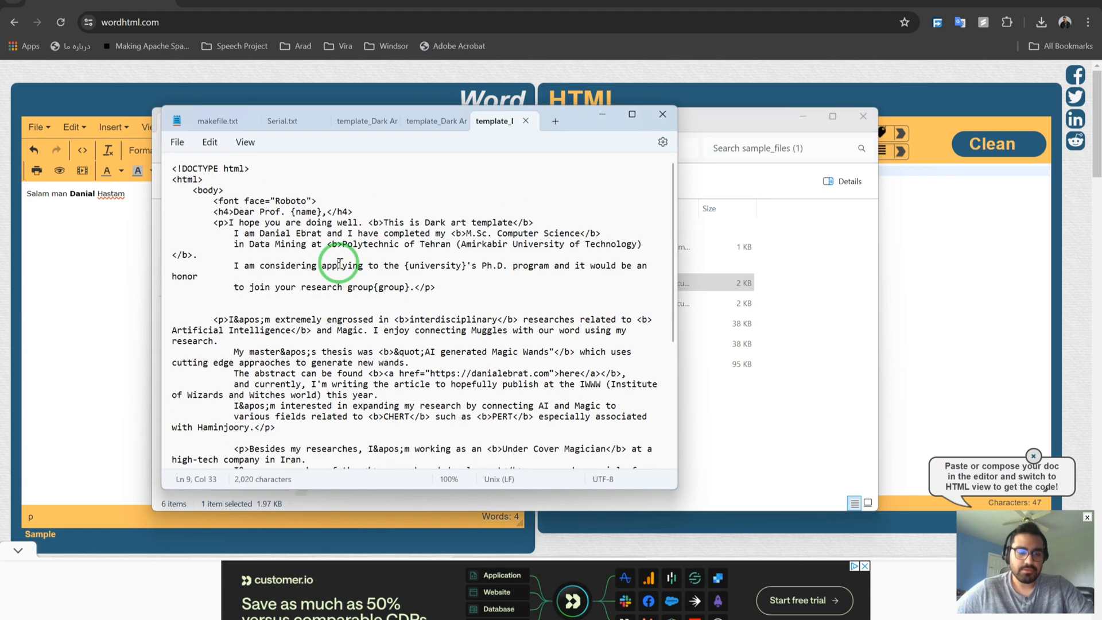
key("ctrl+a")
key("ctrl+v")
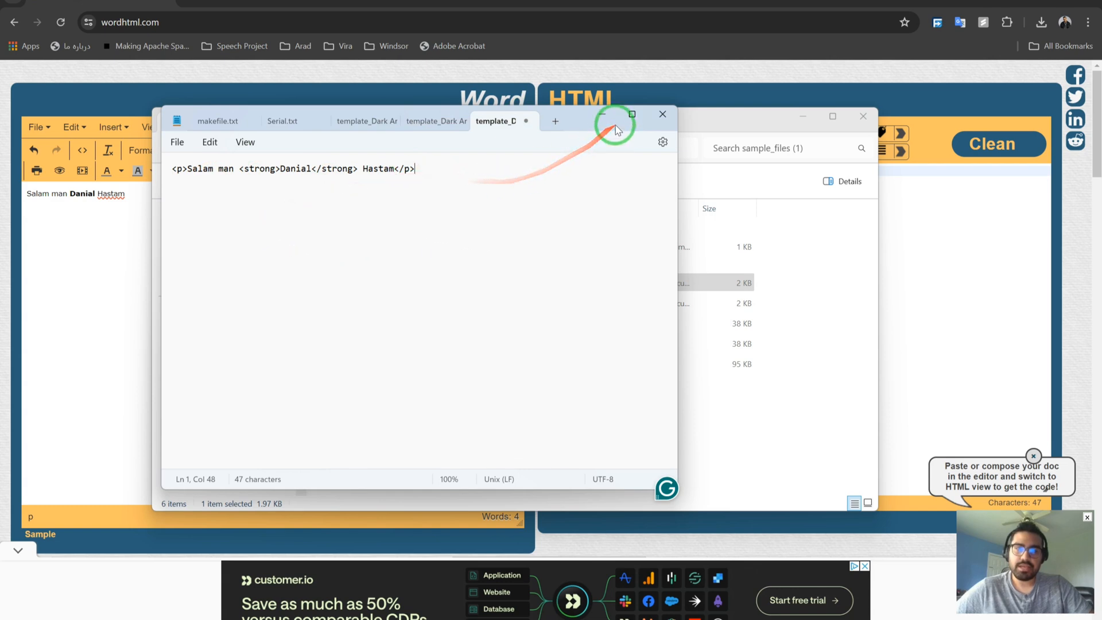
Close the template without saving and minimize Notepad, leaving template_Dark Art selected.
left_click(526, 121)
left_click(419, 337)
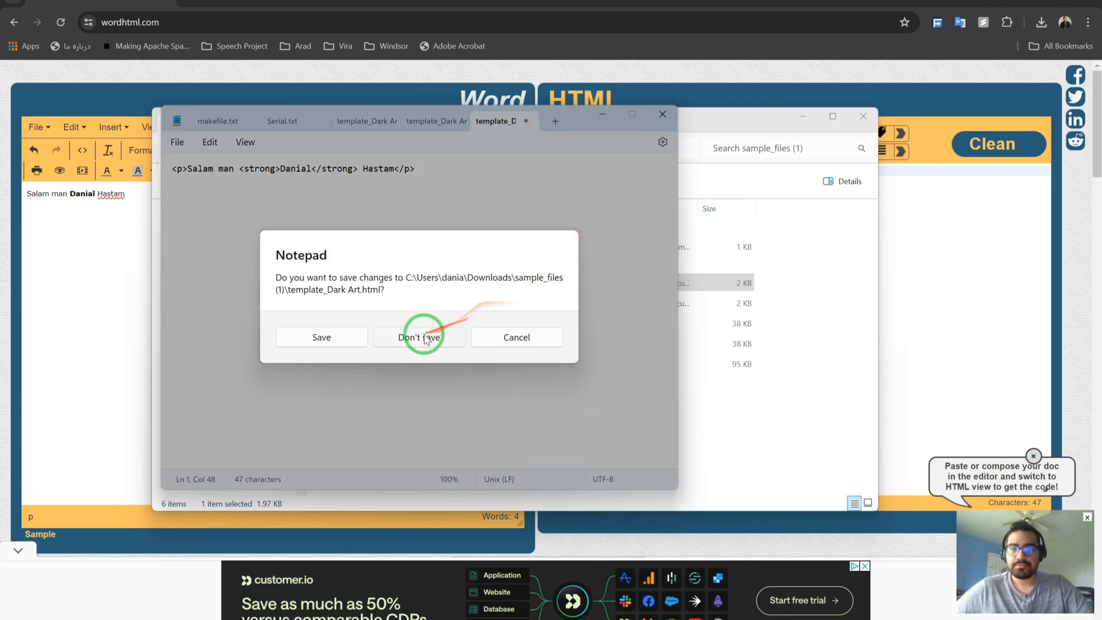
left_click(613, 121)
left_click(418, 363)
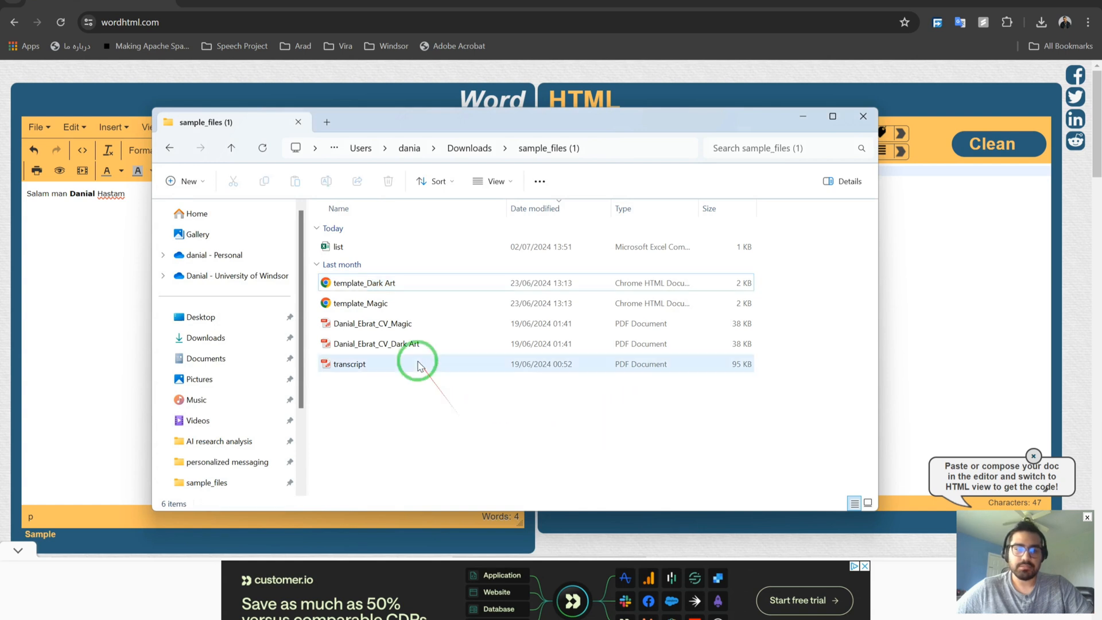
left_click(392, 282)
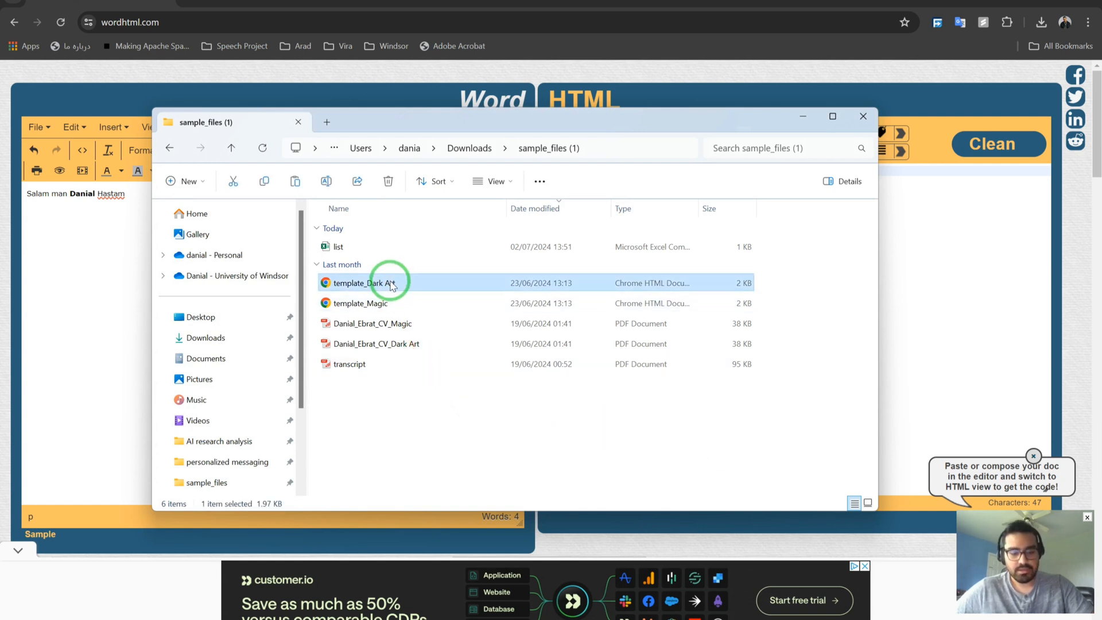
Duplicate template_Dark Art and rename the copy to template_test.
left_click_drag(394, 282, 408, 414)
left_click(422, 286)
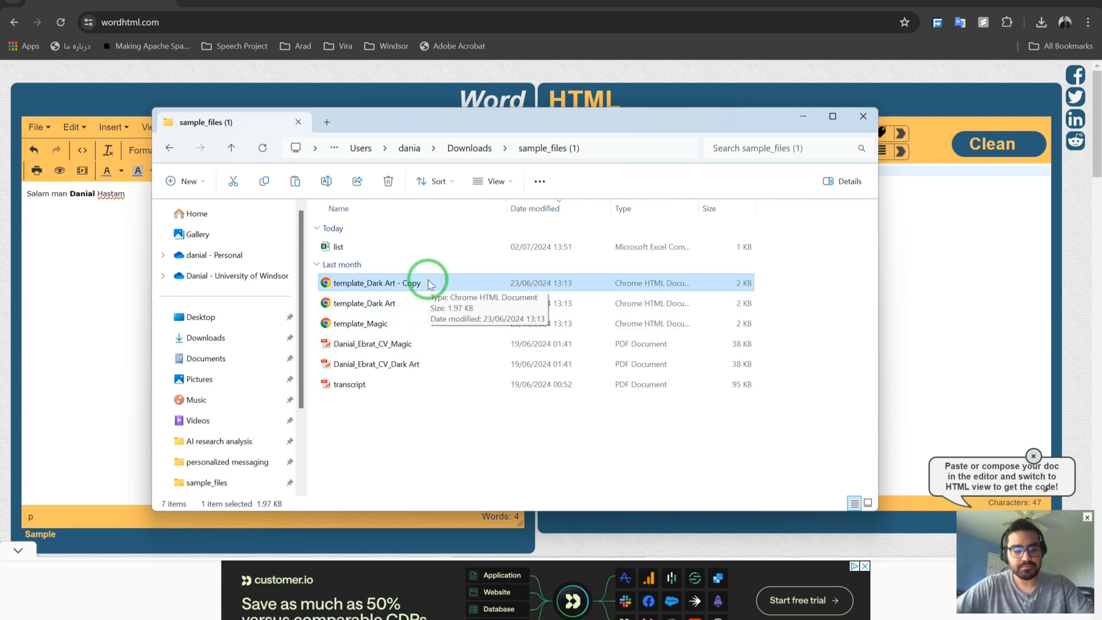
key("XF86AudioLowerVolume")
left_click(429, 283)
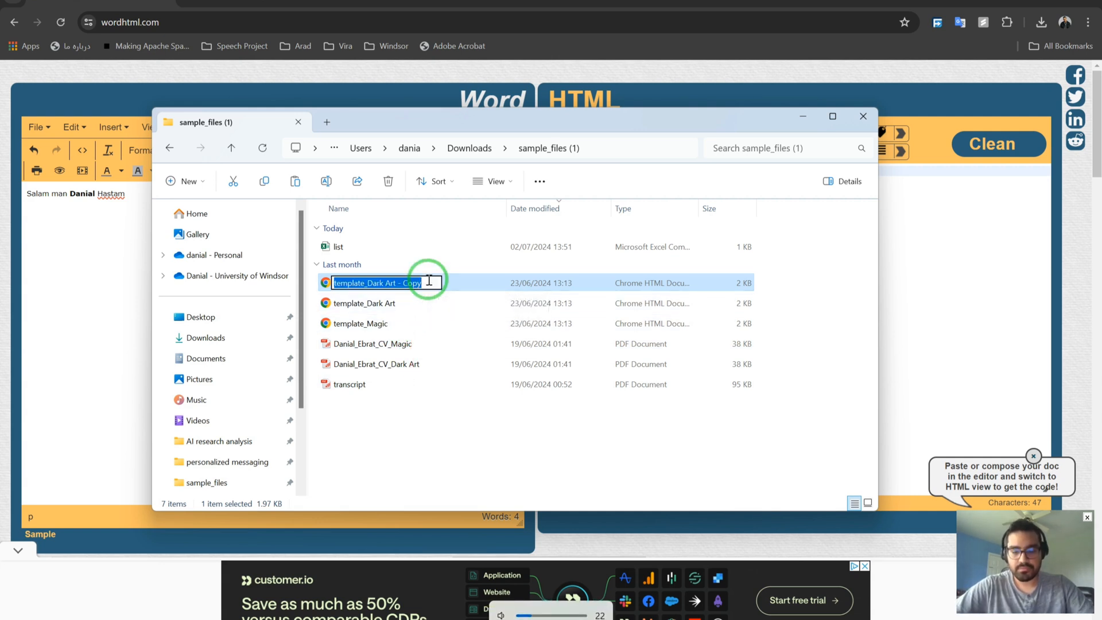
left_click(429, 281)
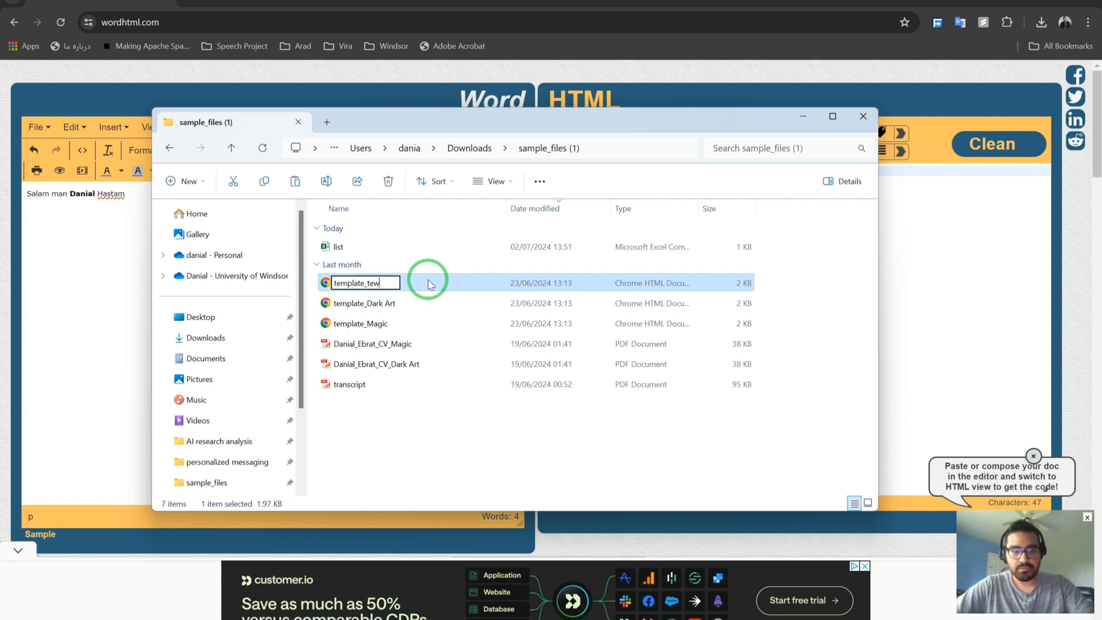
key("Return")
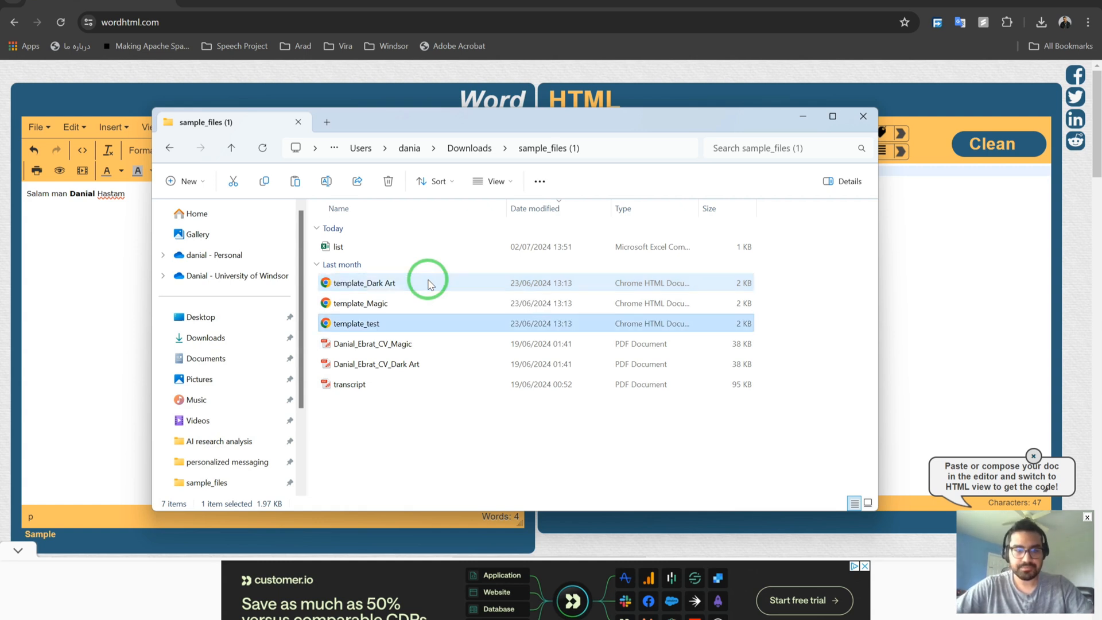
Preview template_test in Chrome, close it, and return to its file actions.
key("Return")
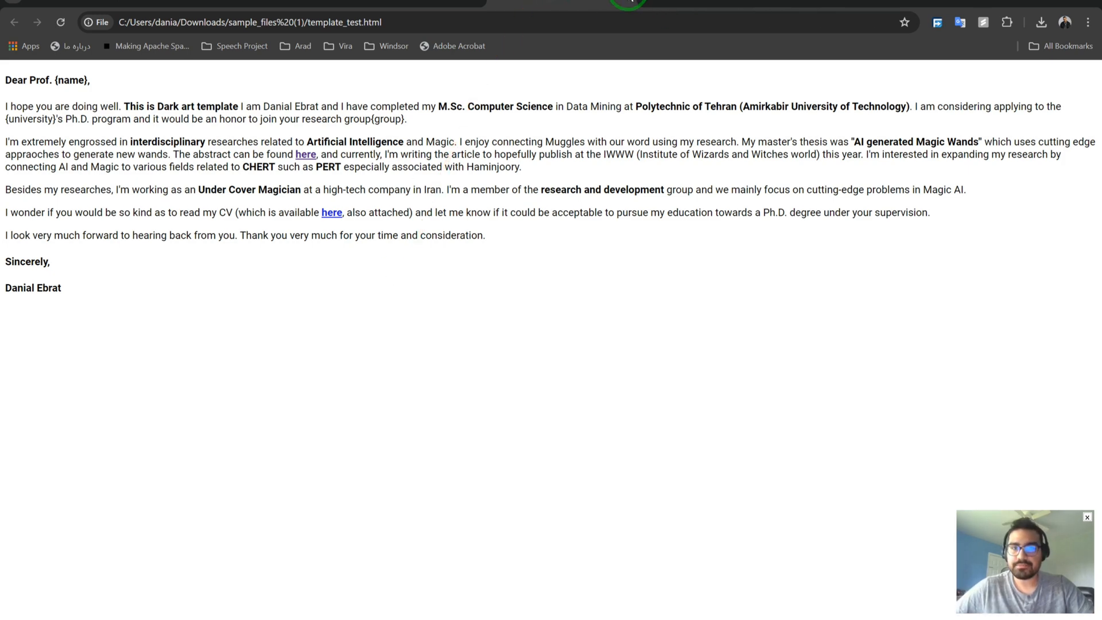
left_click(630, 3)
left_click(1020, 2)
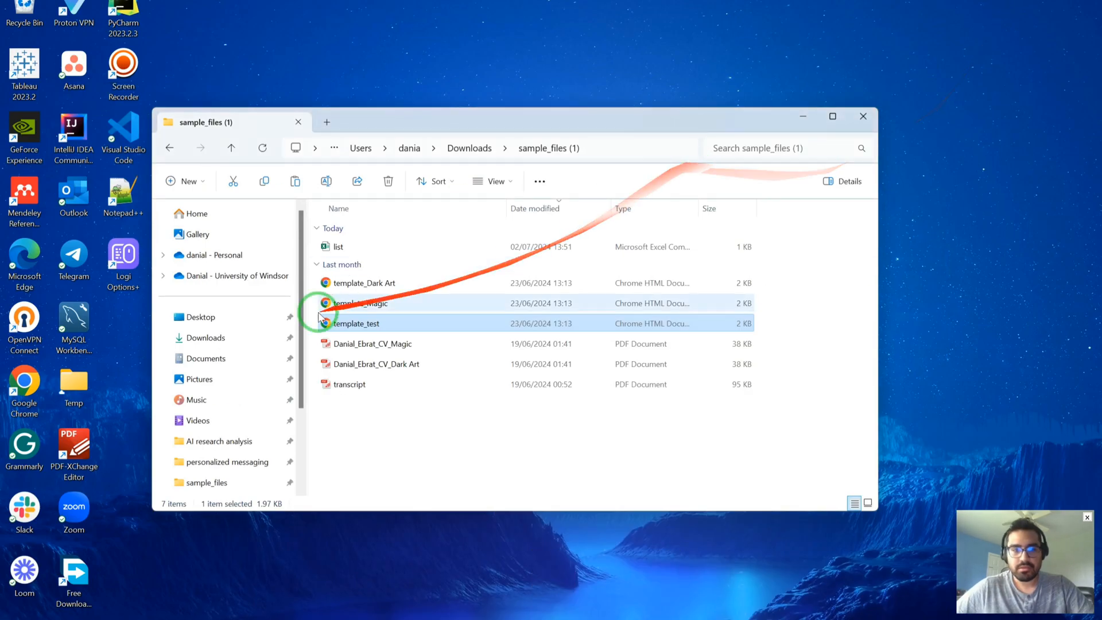
right_click(374, 325)
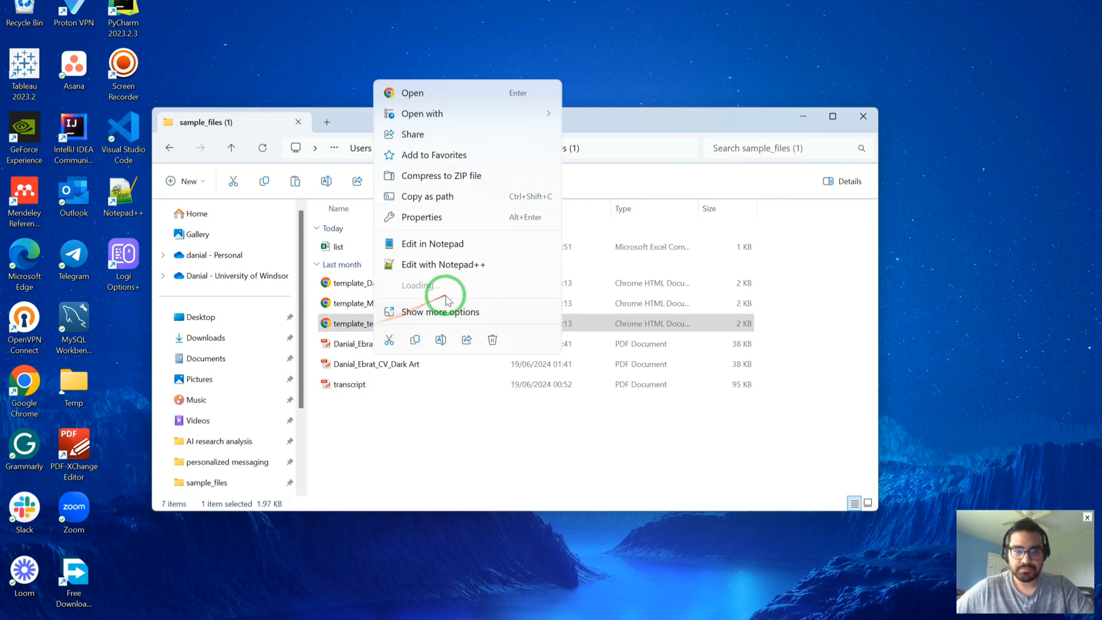
Open template_test in Notepad and select the generated HTML line in WordHTML.
left_click(462, 240)
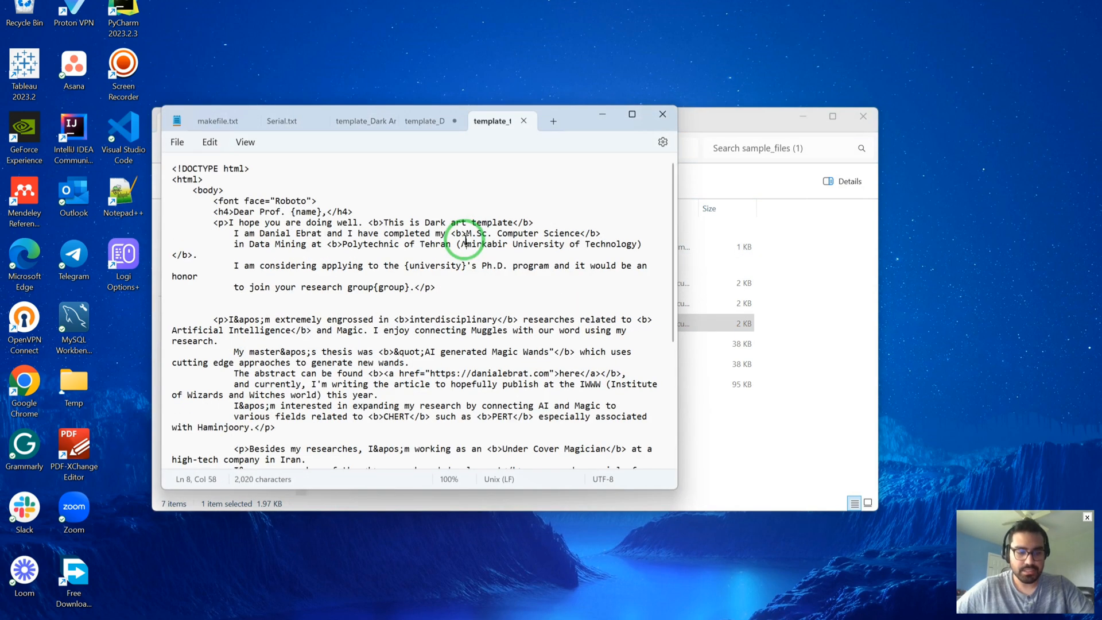
key("ctrl+a")
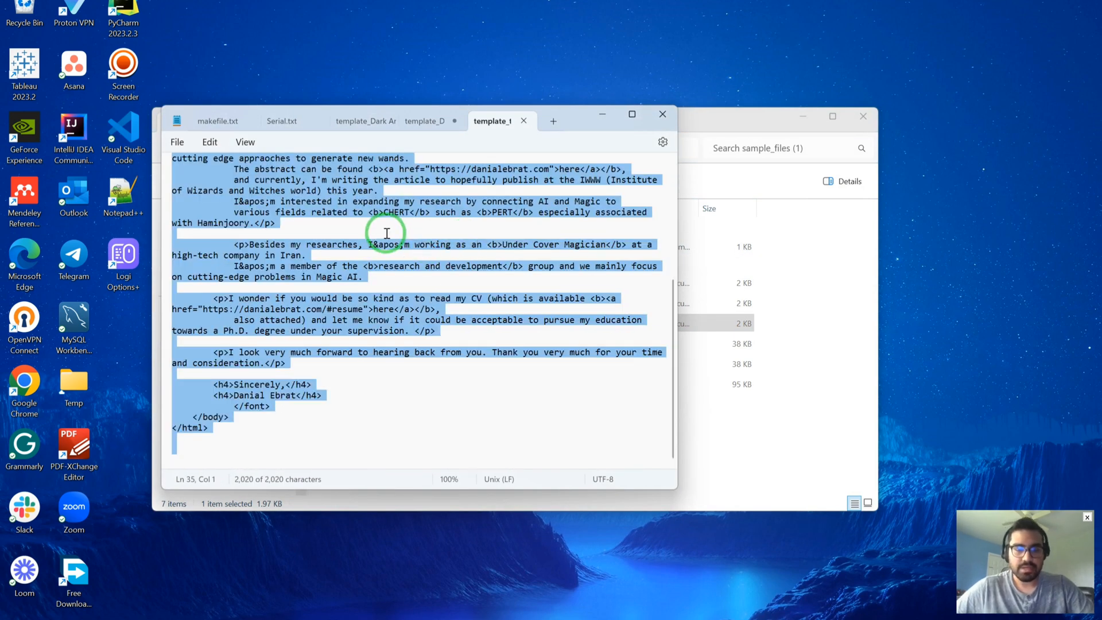
scroll(387, 234, "up", 6)
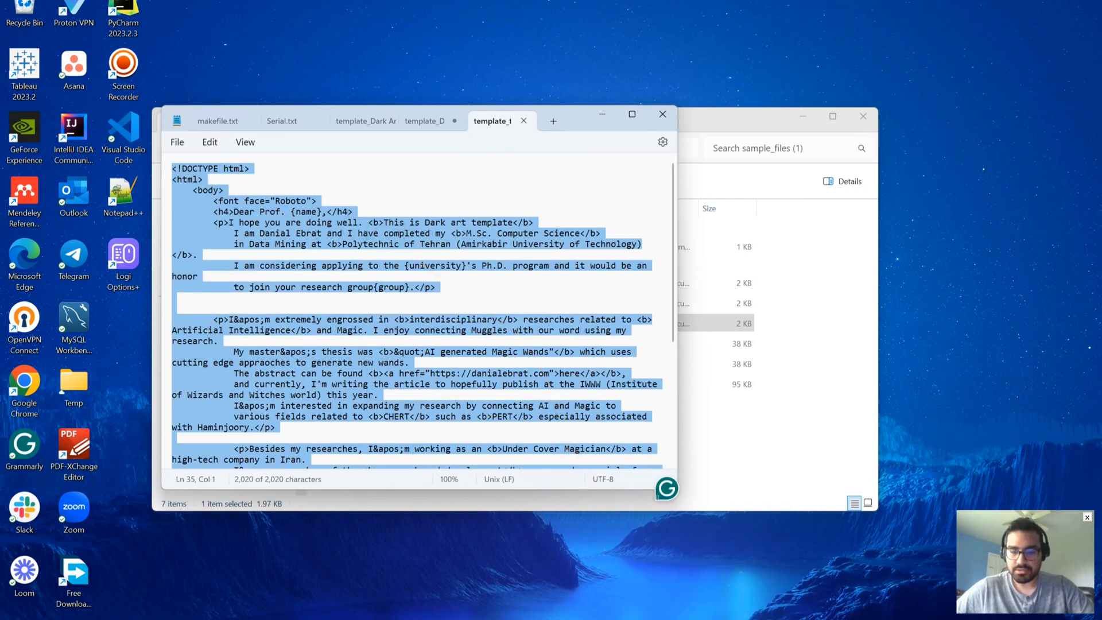
left_click(625, 619)
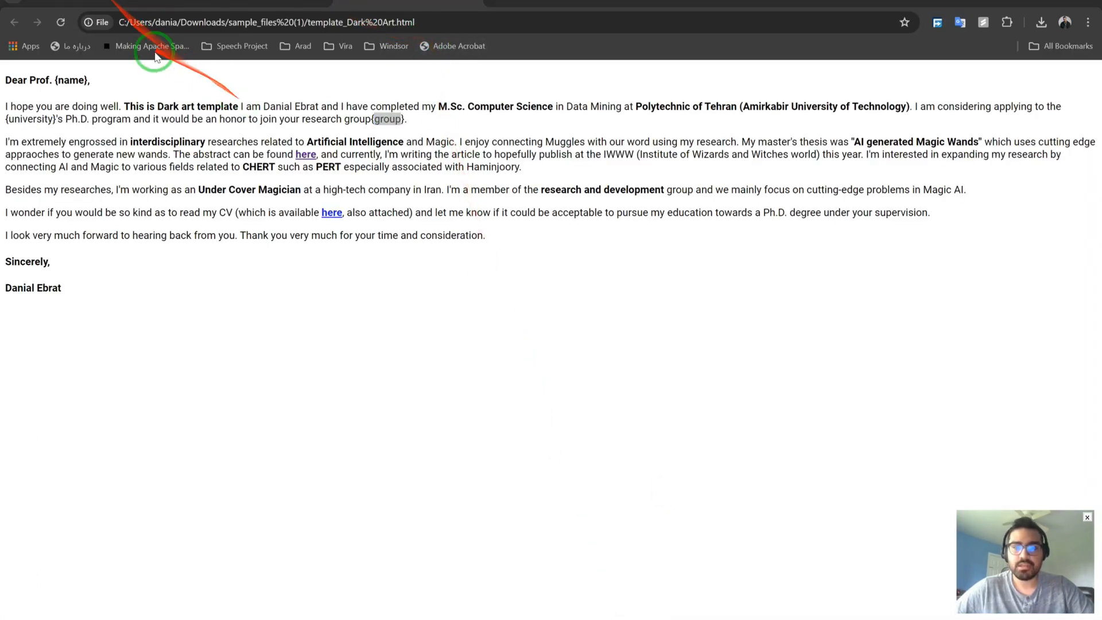
left_click(103, 7)
left_click(738, 228)
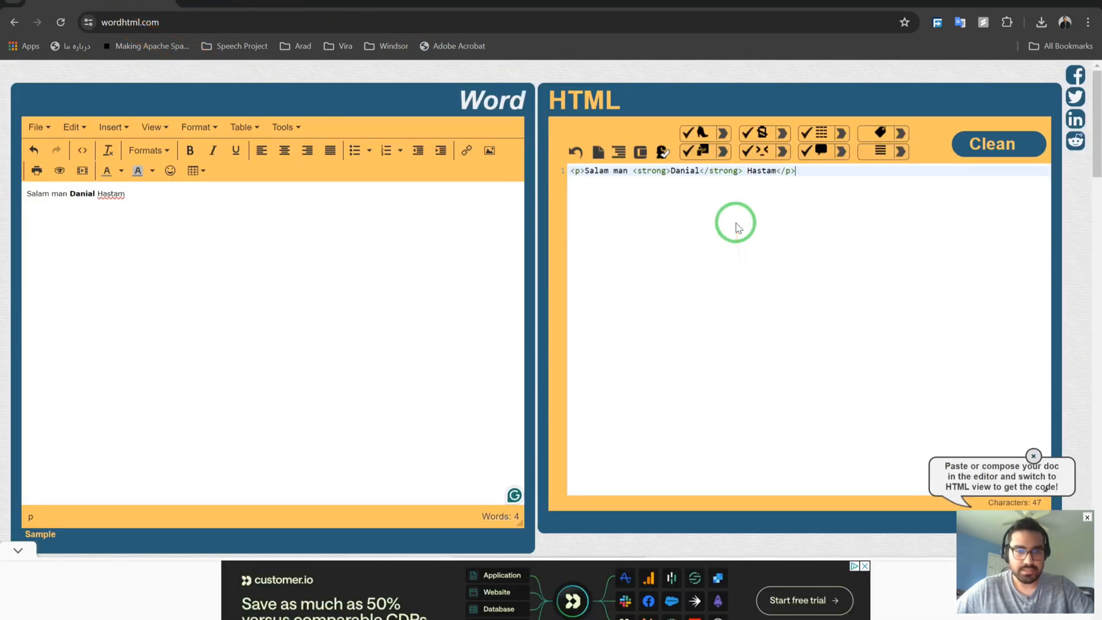
key("ctrl+a")
key("ctrl+c")
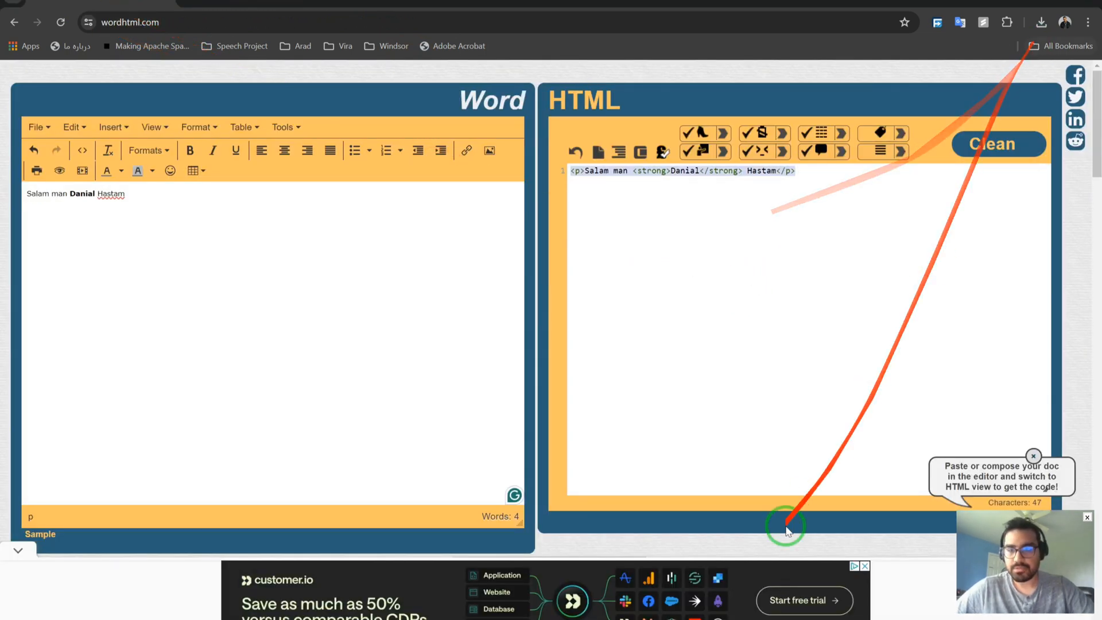
Paste the 47-character <p> paragraph over all of template_test's text.
left_click(766, 619)
left_click(460, 309)
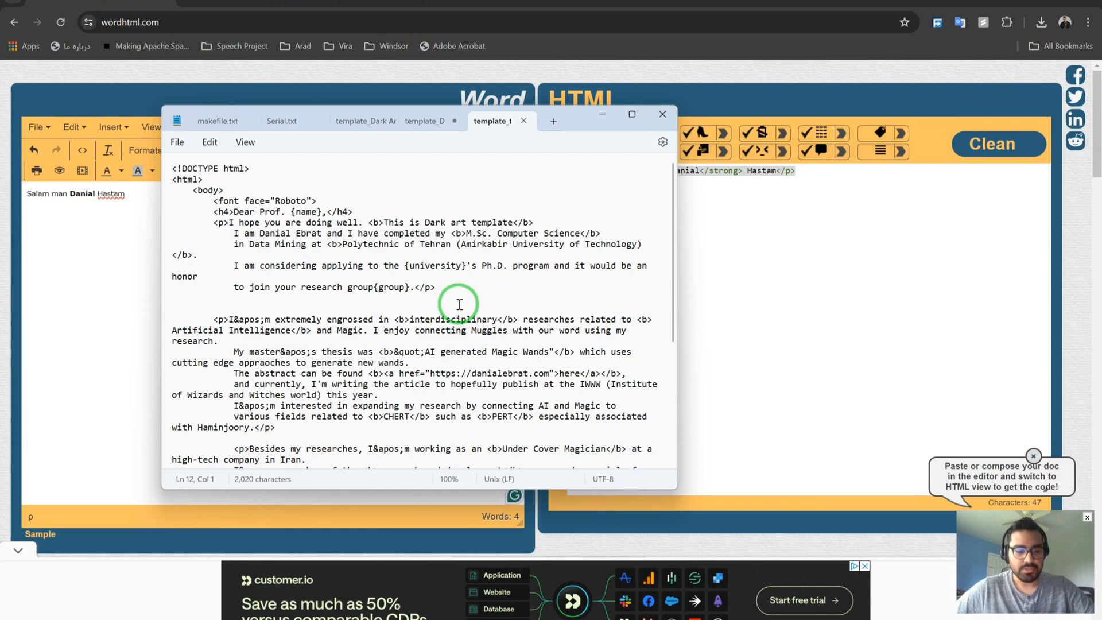
key("ctrl+a")
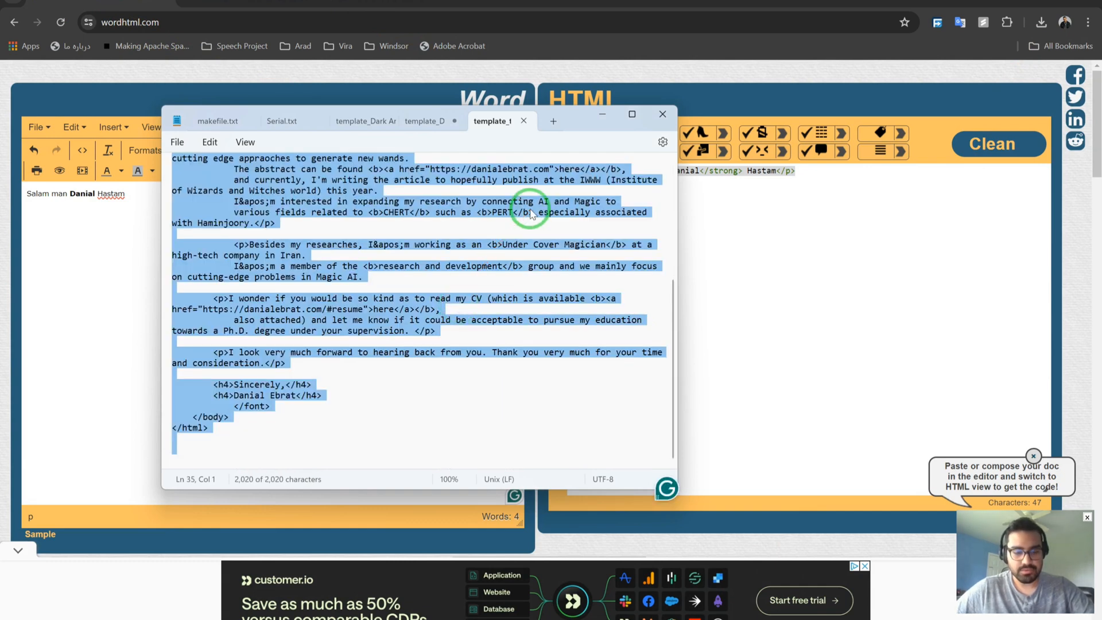
key("ctrl+v")
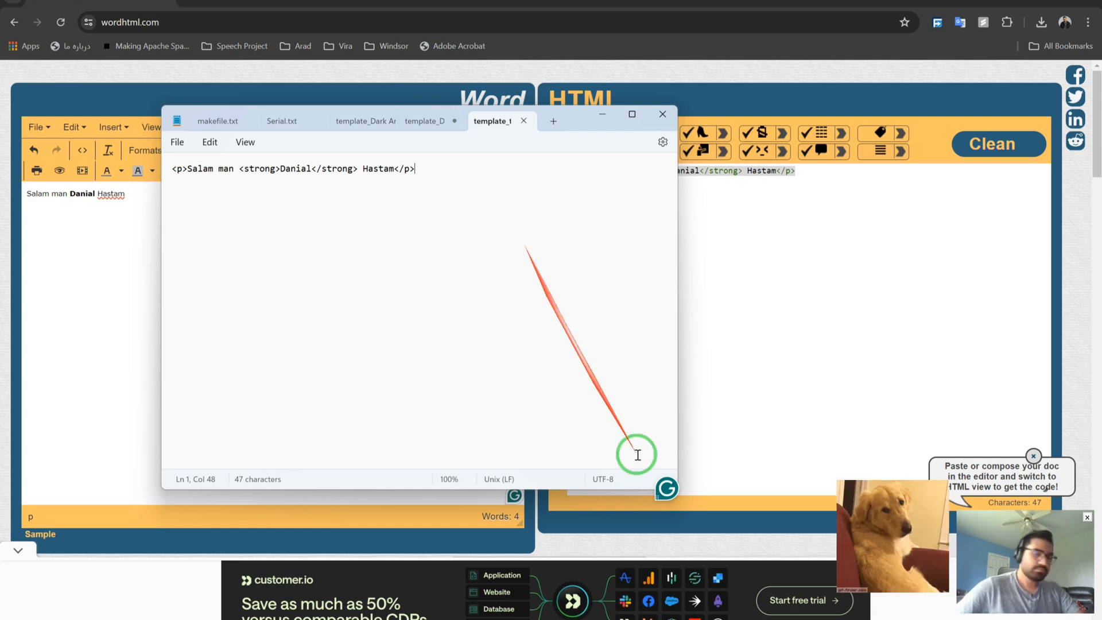
Review template_test's one-line text in Notepad, then close Notepad.
left_click(737, 619)
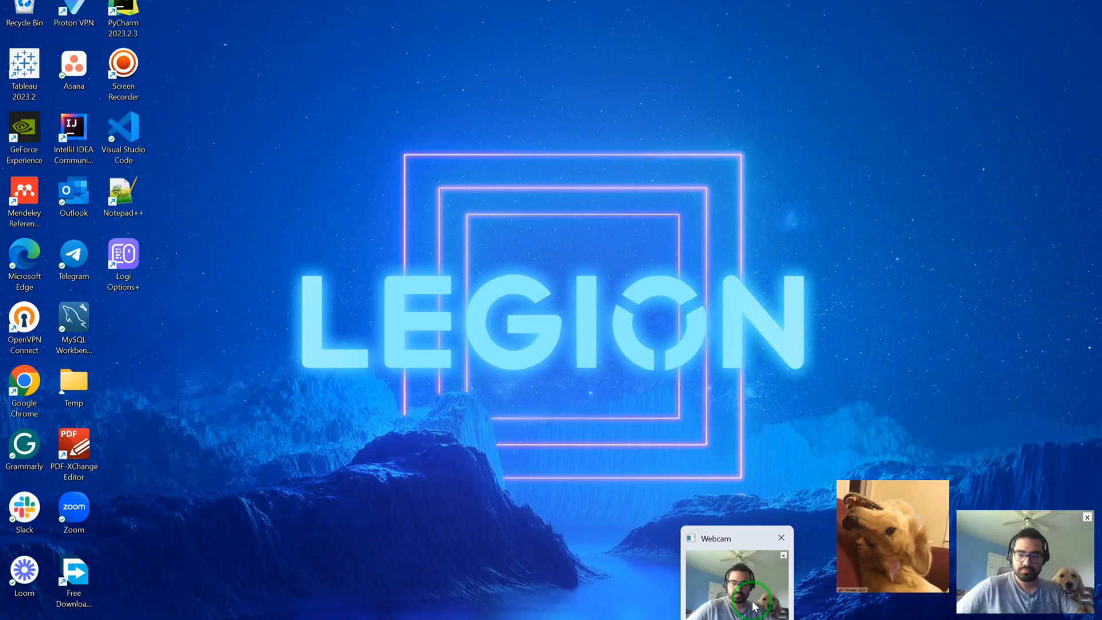
left_click(753, 606)
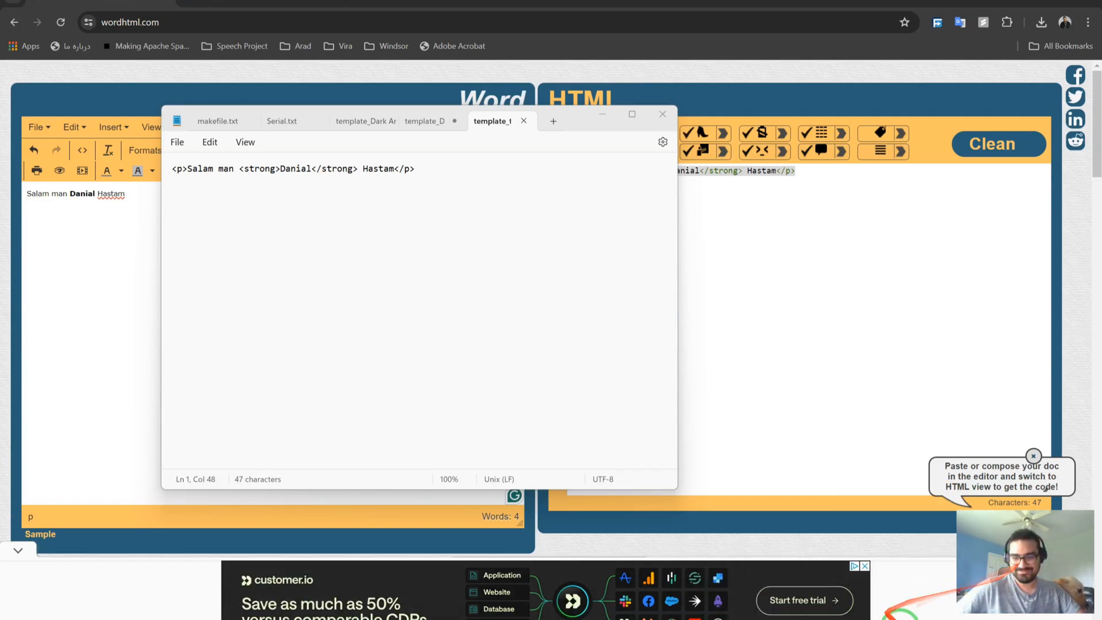
mouse_move(803, 574)
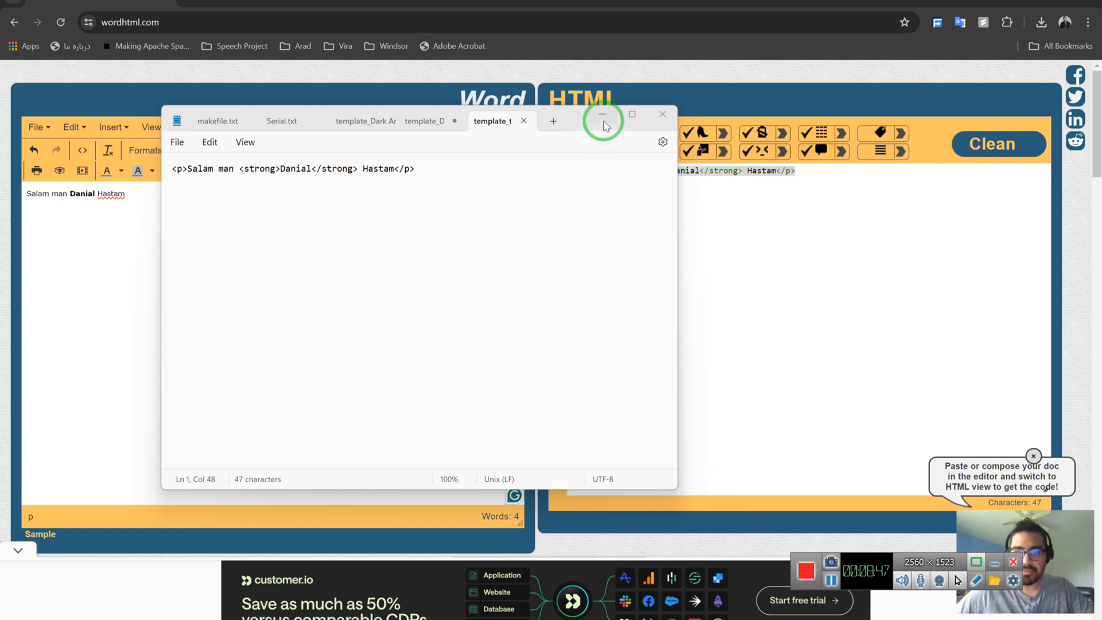
left_click(467, 161)
key("ctrl+a")
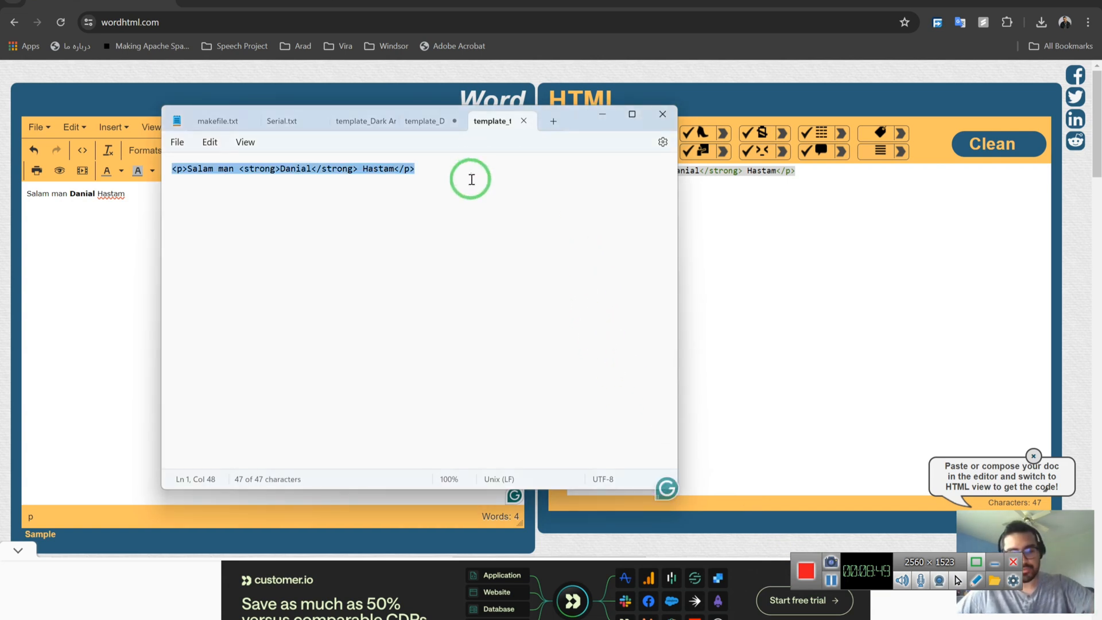
left_click(549, 231)
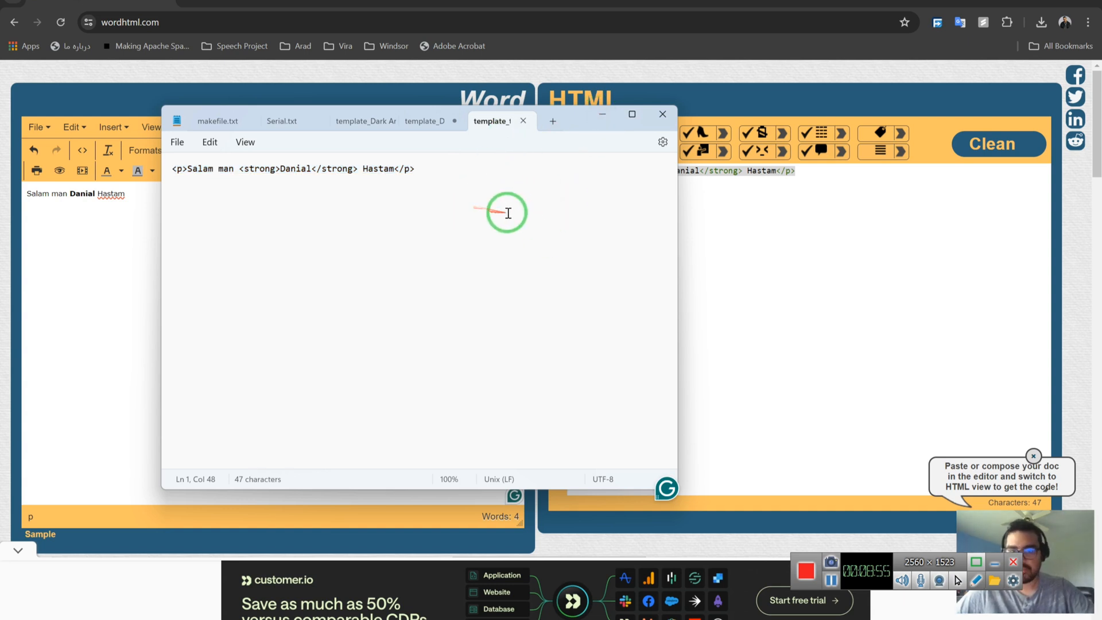
left_click(662, 114)
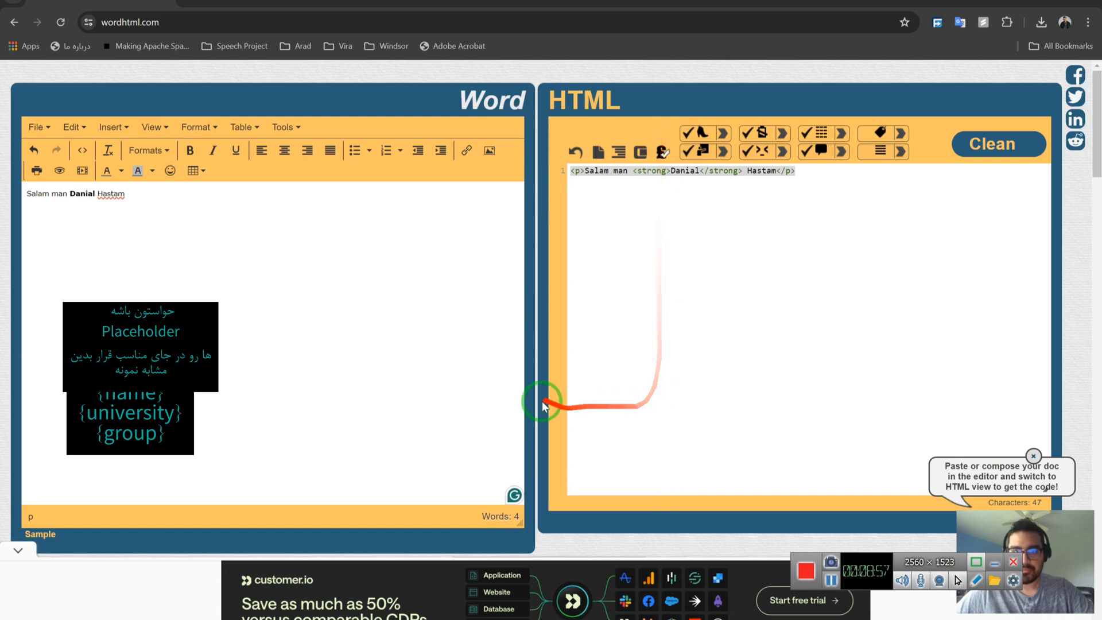
Check the Dark Art template page and GitHub sample files tabs, then minimize Chrome.
left_click(402, 6)
left_click(430, 23)
left_click(433, 27)
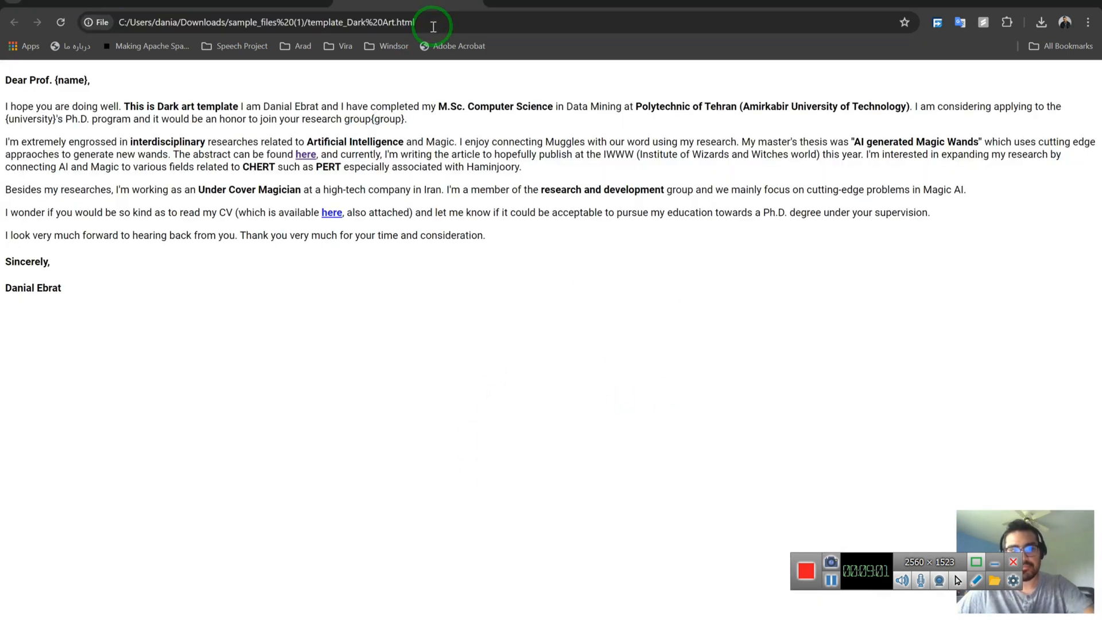
left_click(480, 3)
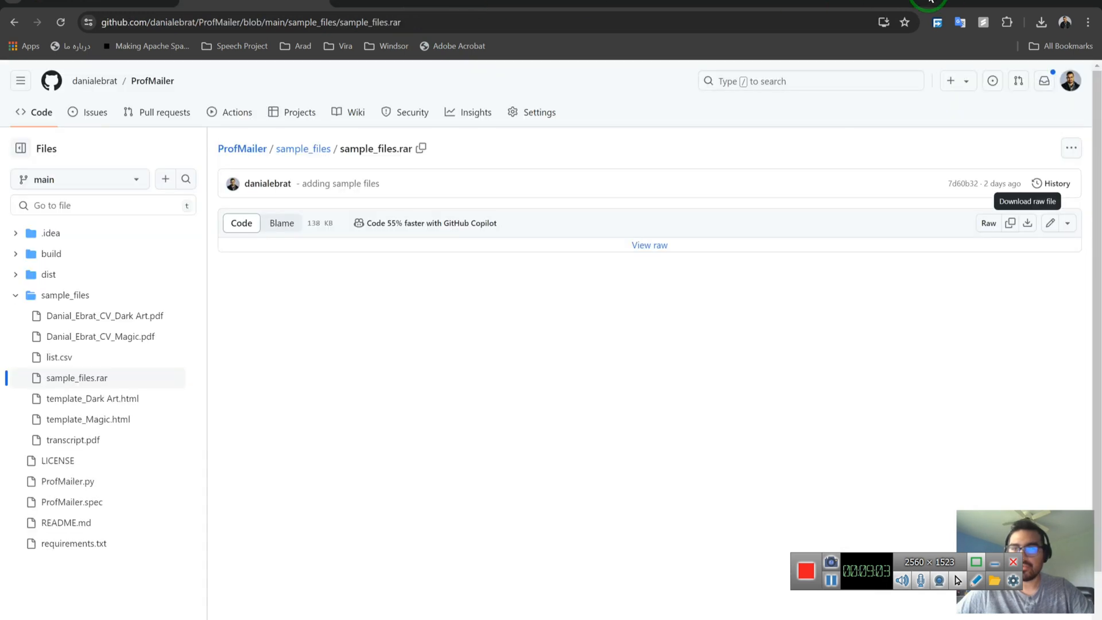
left_click(1022, 2)
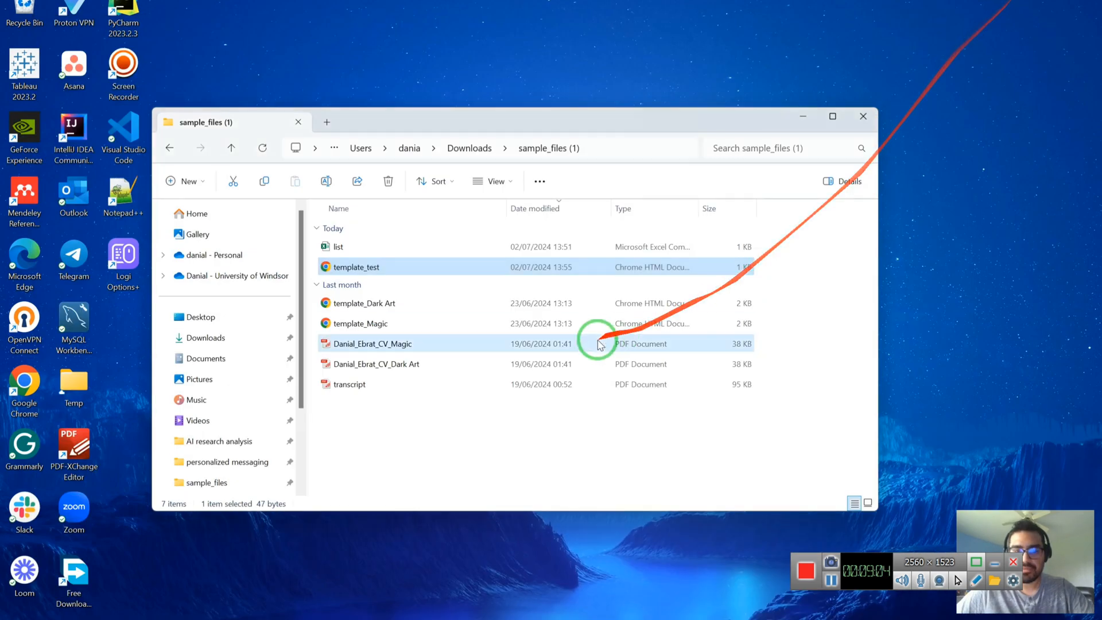
Preview template_test in Chrome as a one-line greeting with a bold word, then minimize Chrome.
double_click(407, 275)
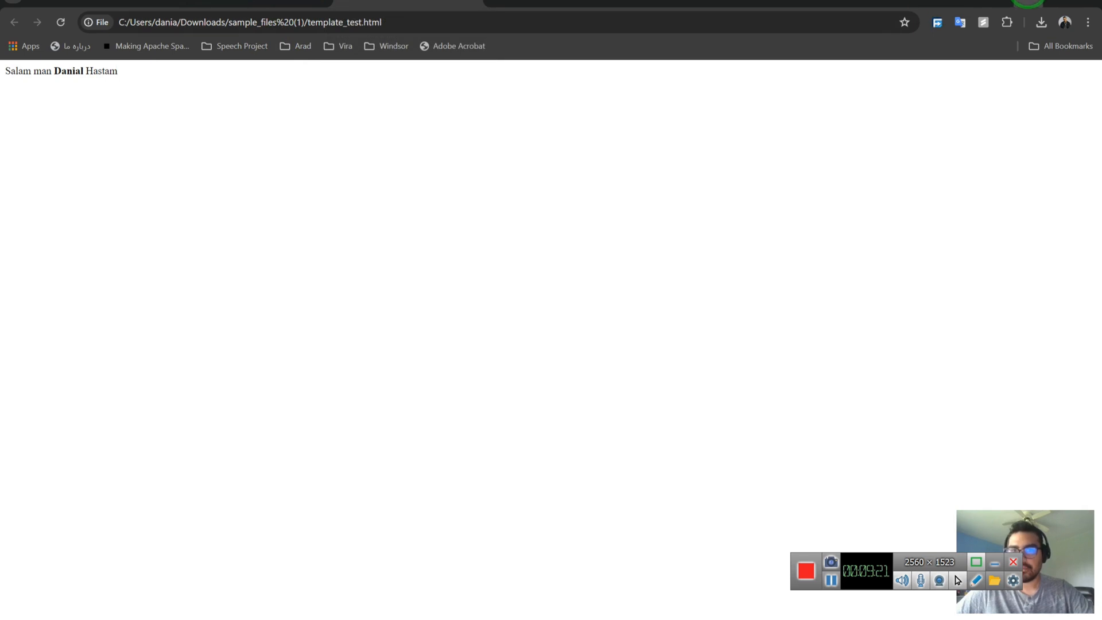
left_click(1028, 1)
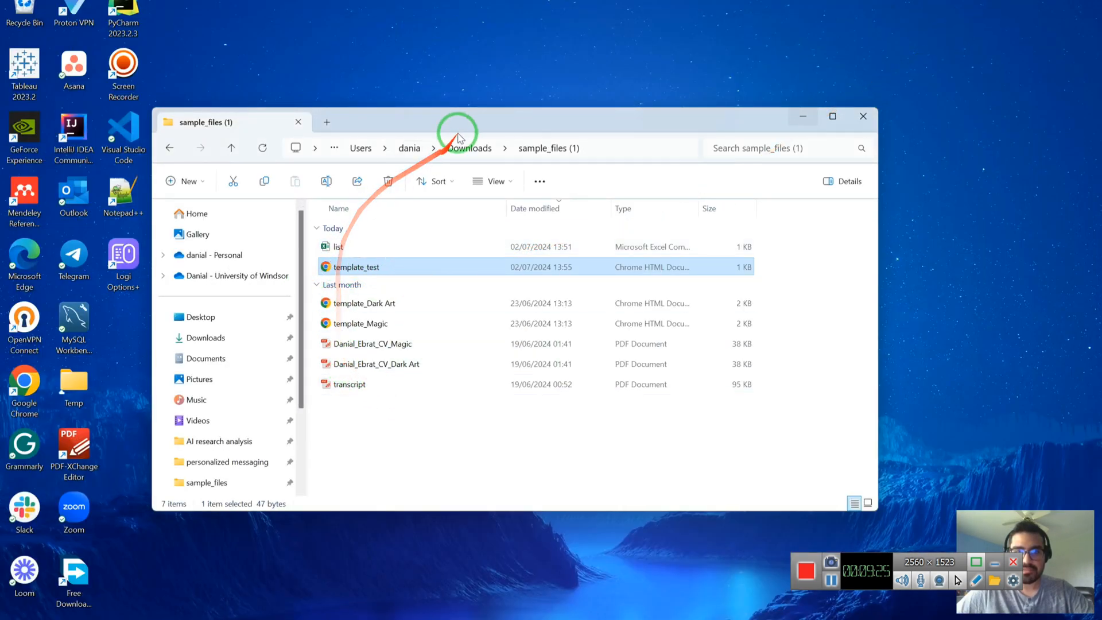
Reposition Explorer, select transcript, and go up to Downloads via the breadcrumb.
left_click_drag(467, 122, 540, 73)
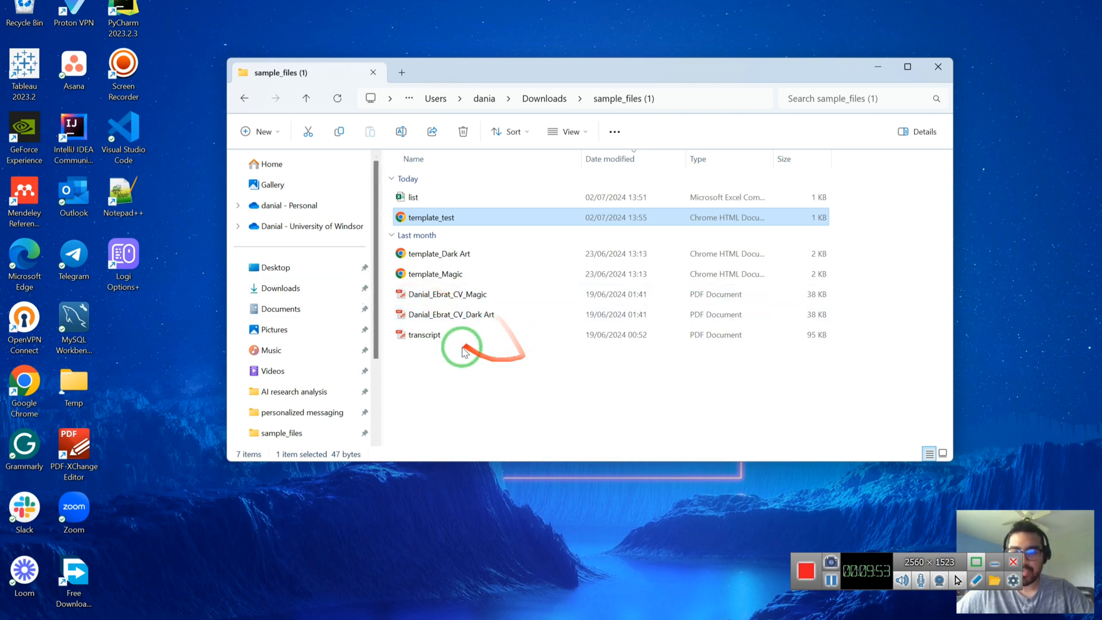
left_click(430, 343)
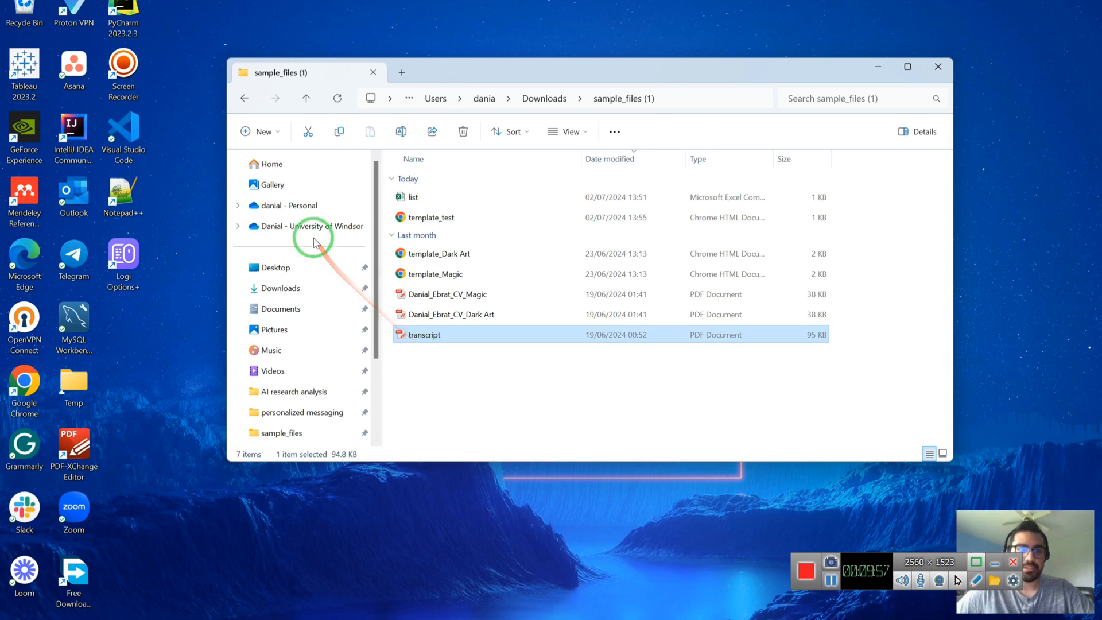
left_click(544, 98)
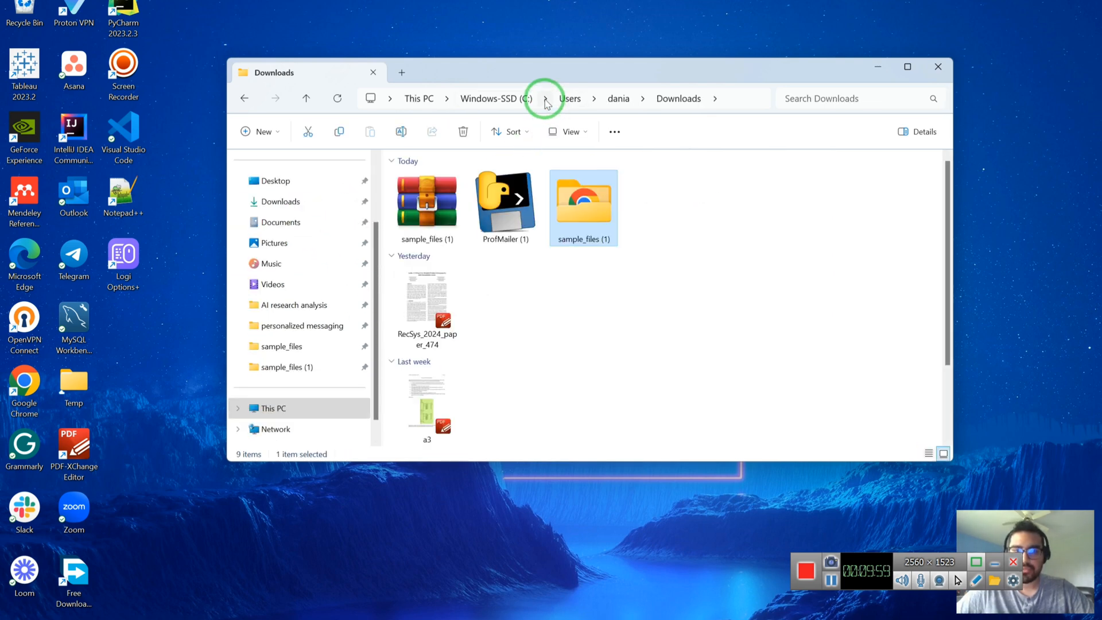
Launch ProfMailer from Downloads, choosing Run anyway past the SmartScreen warning.
double_click(495, 202)
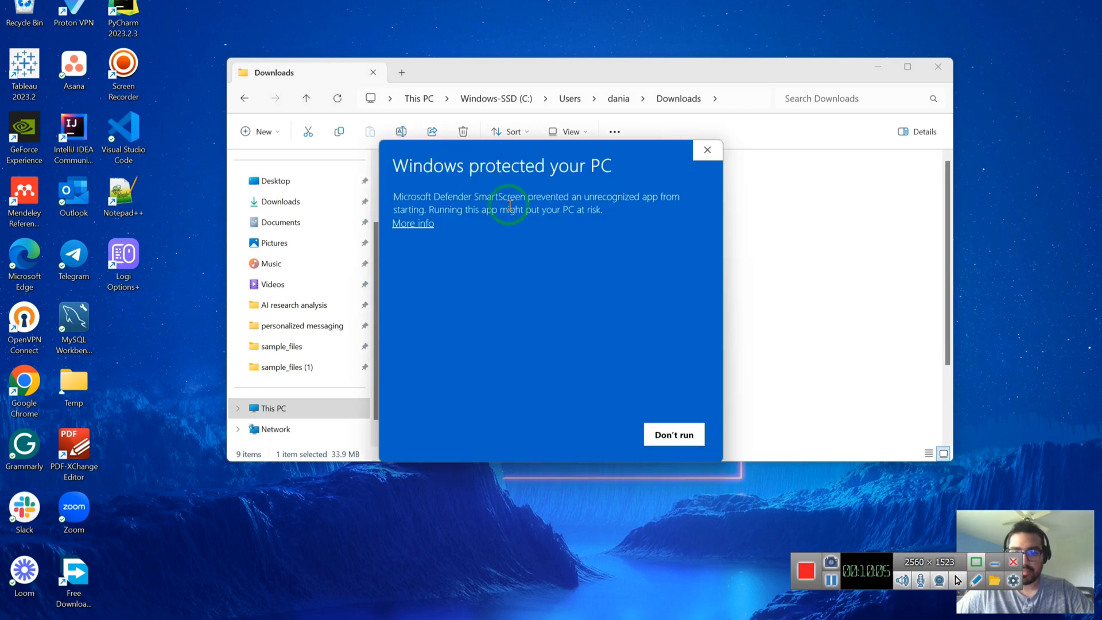
left_click(418, 225)
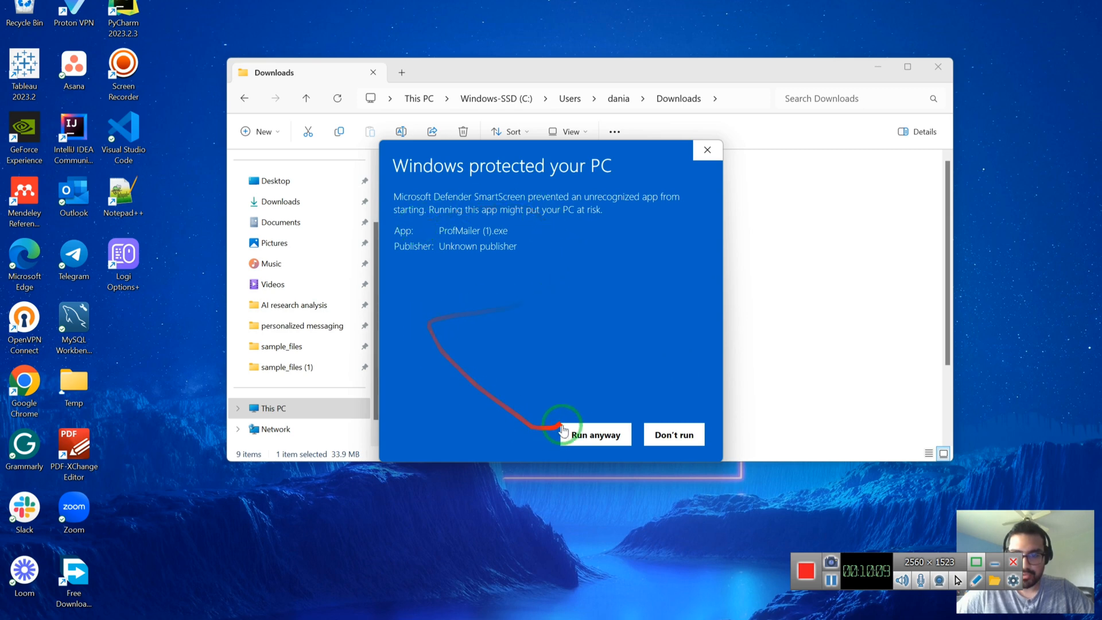
left_click(583, 435)
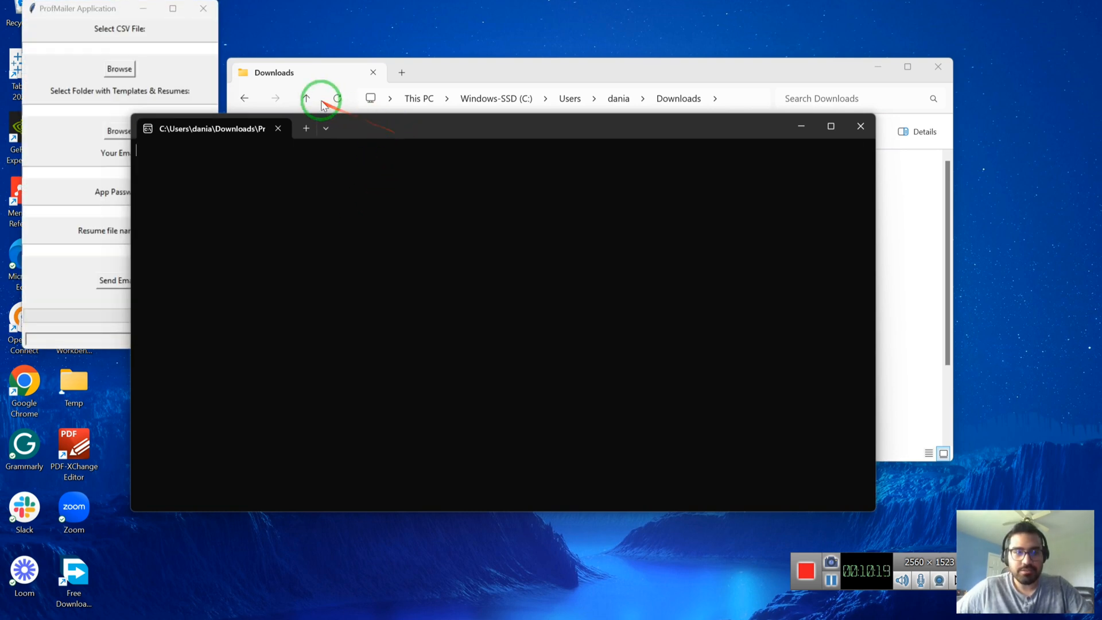
Arrange the terminal and ProfMailer windows side by side.
left_click_drag(393, 124, 486, 45)
left_click_drag(112, 12, 792, 80)
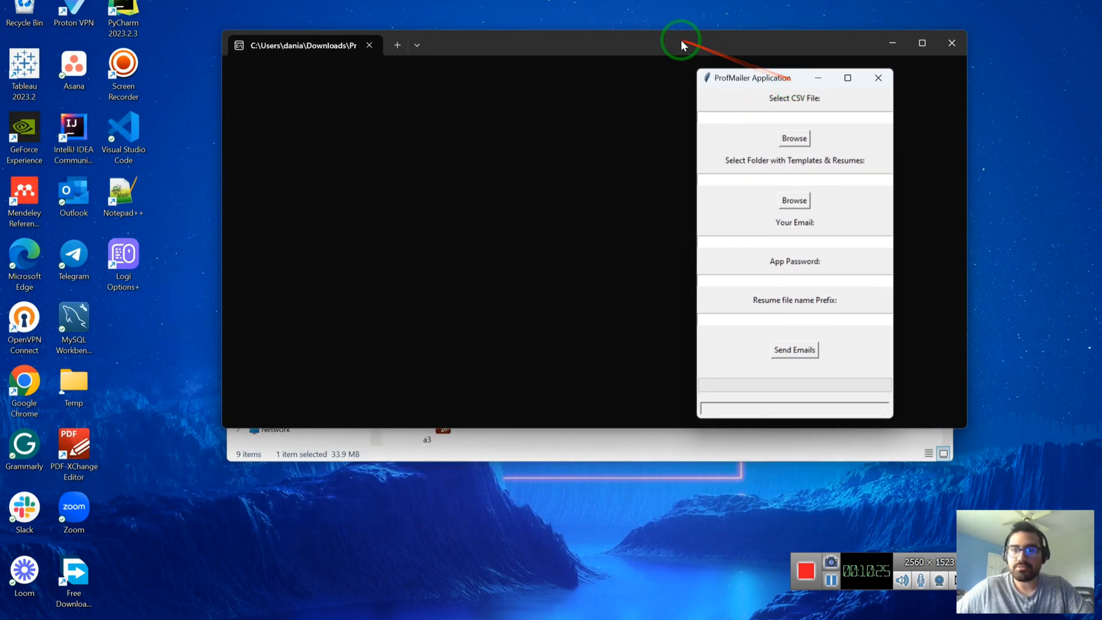
left_click_drag(682, 42, 486, 67)
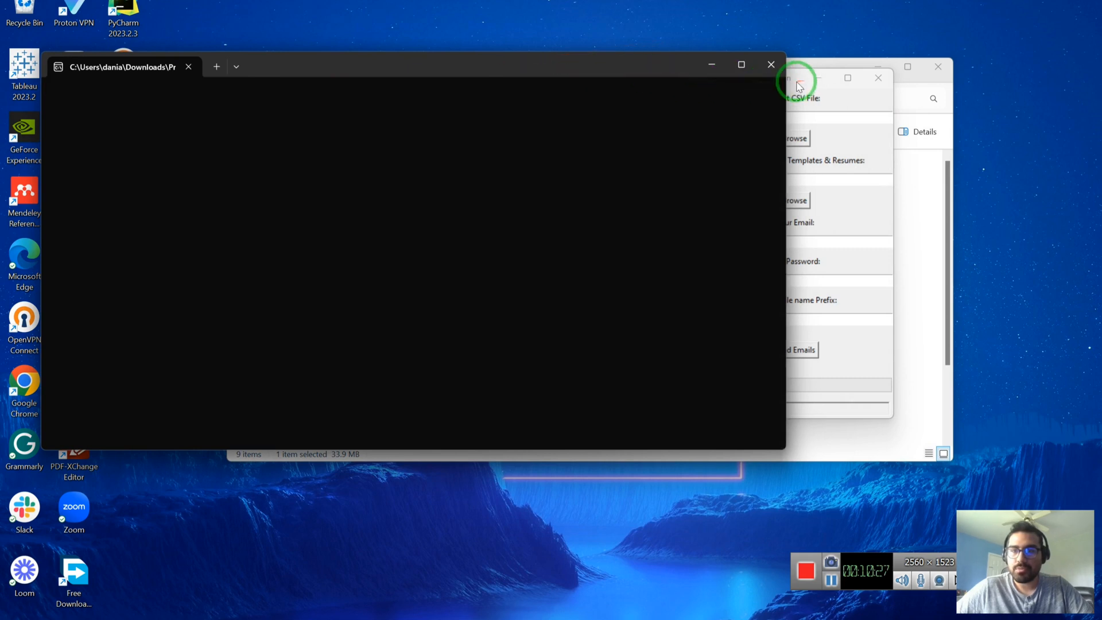
left_click_drag(792, 81, 779, 99)
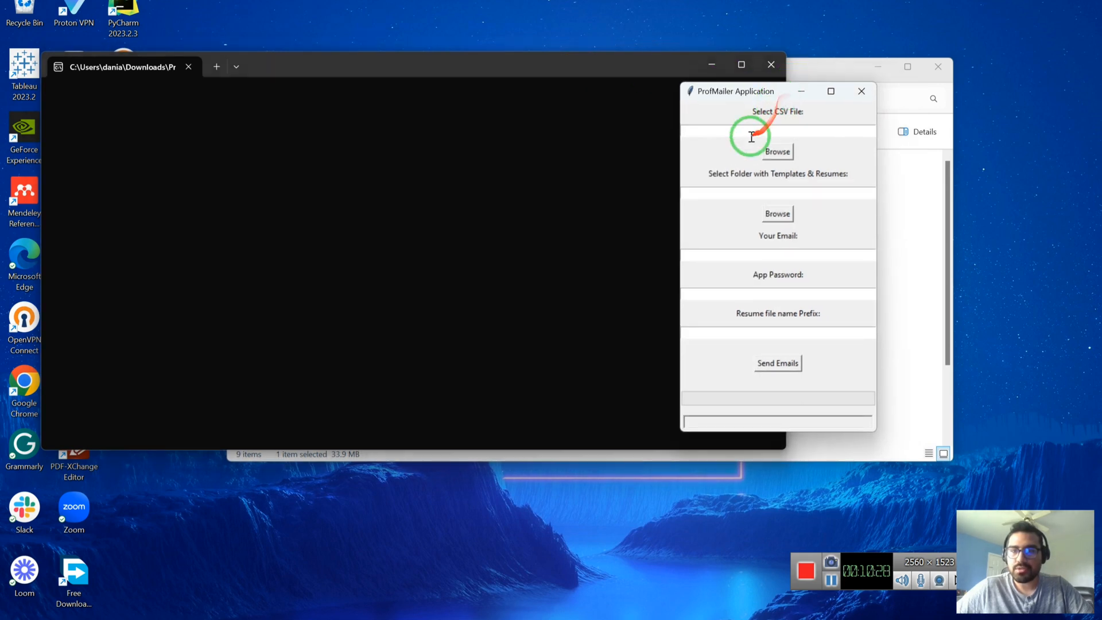
Load list.csv from sample_files (1) as the recipients CSV file.
left_click(786, 153)
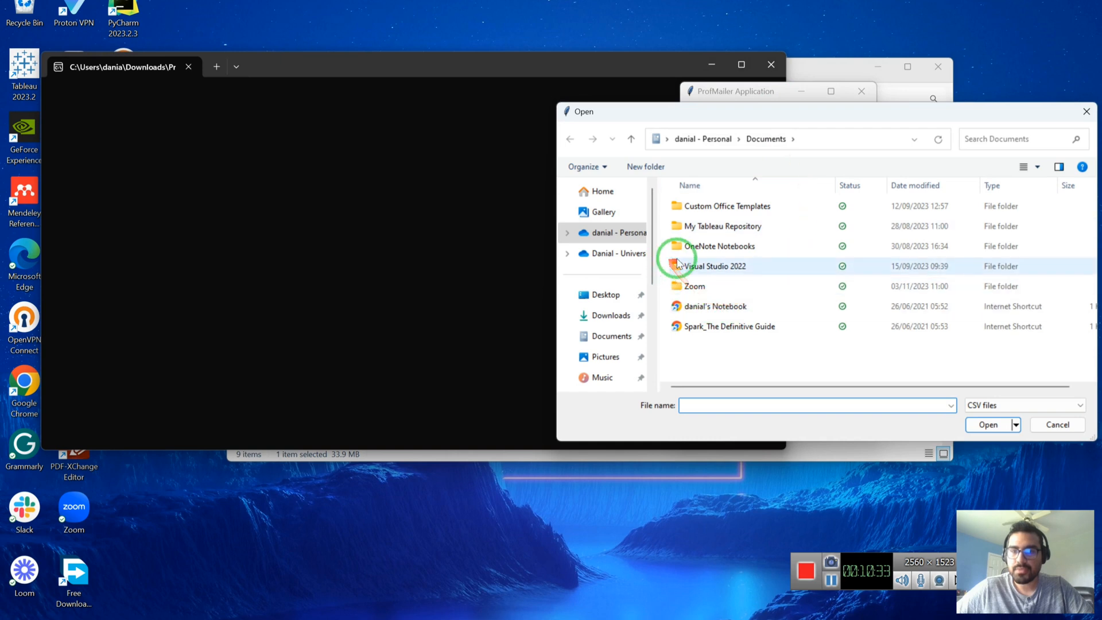
left_click(602, 314)
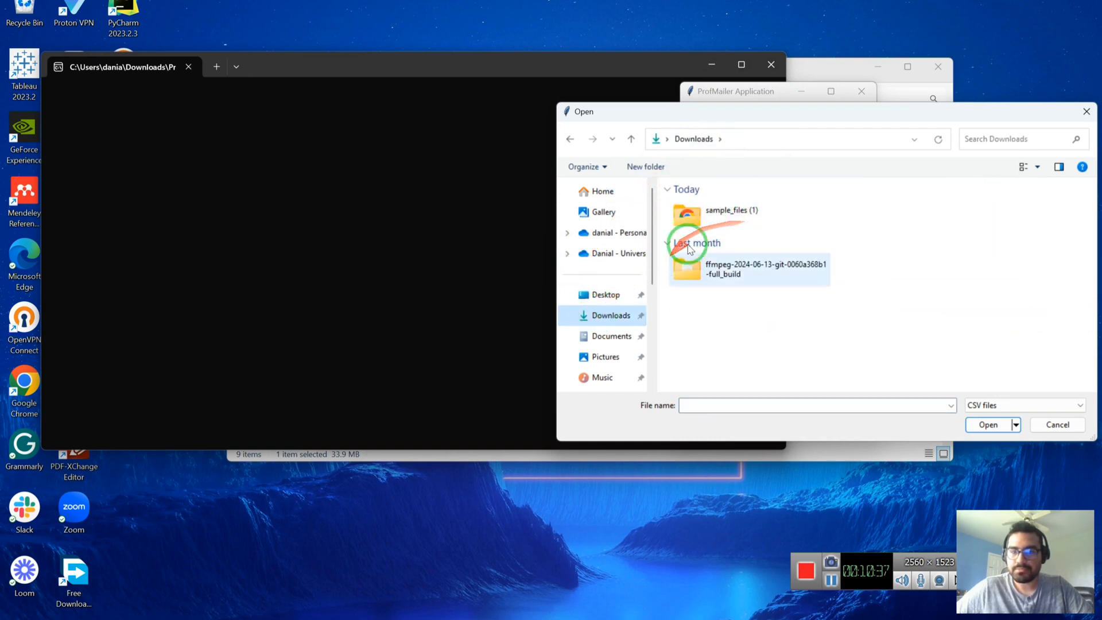
double_click(718, 214)
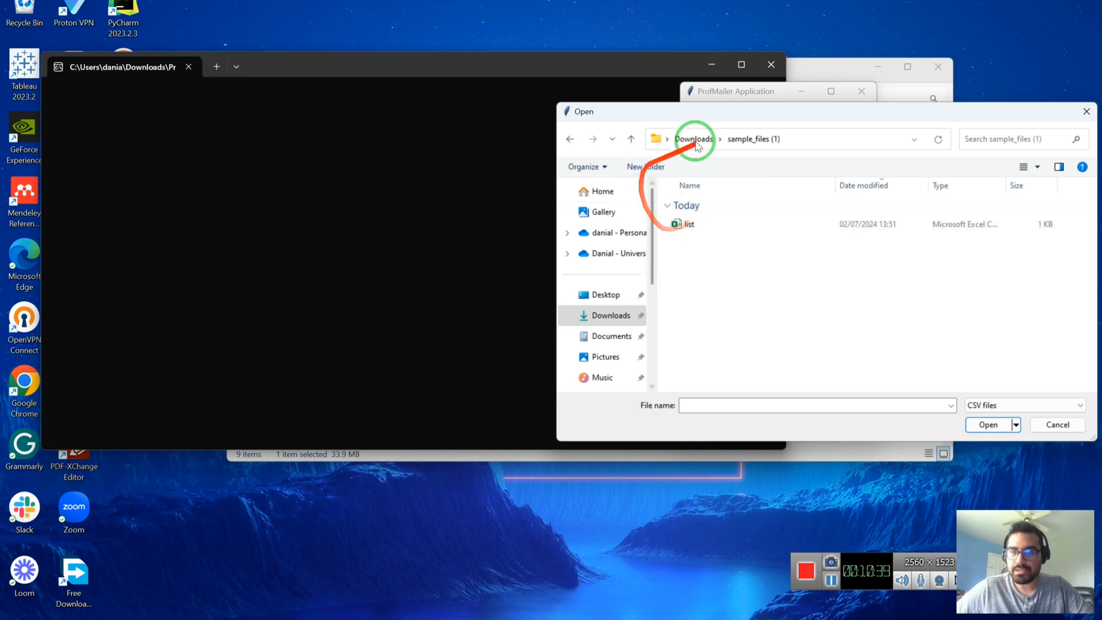
left_click(729, 227)
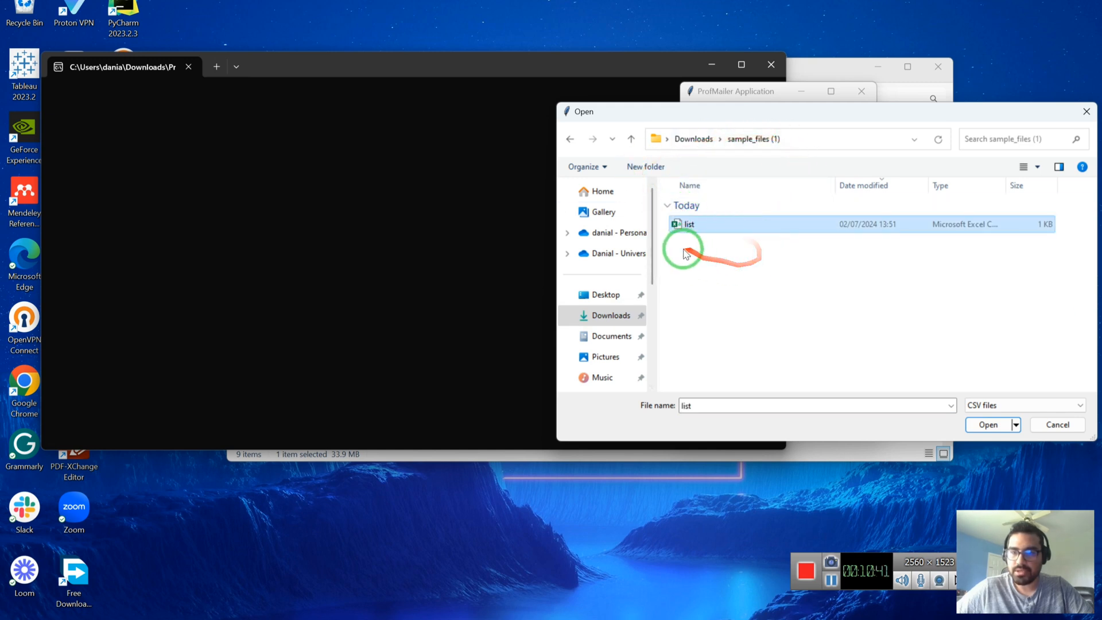
left_click(989, 424)
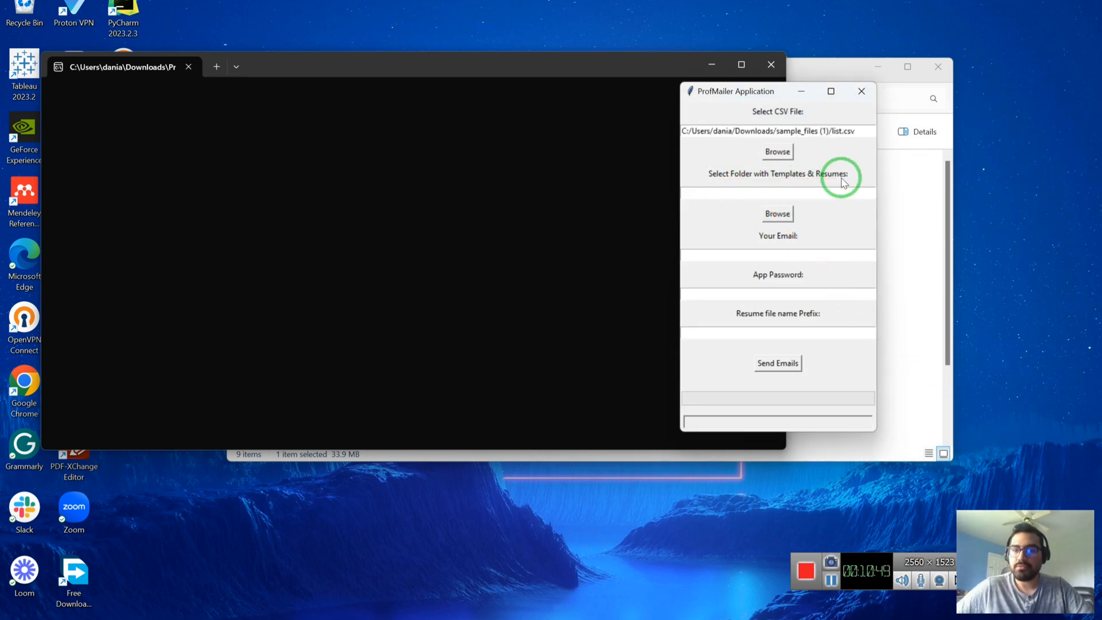
Set sample_files (1) as the templates and resumes folder.
left_click(778, 216)
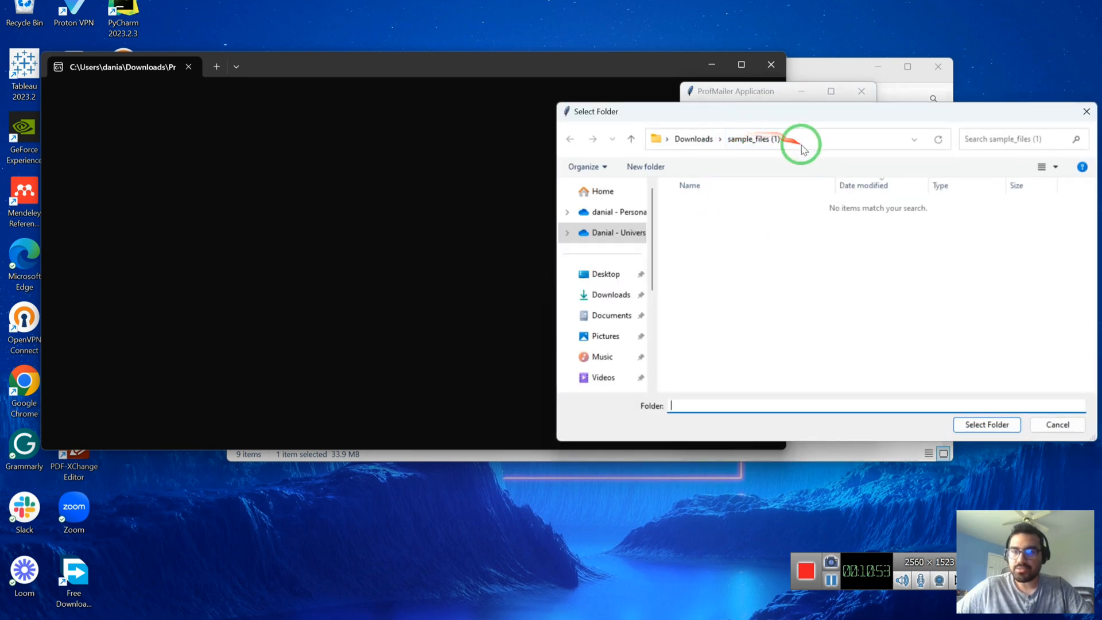
left_click(694, 139)
left_click(732, 221)
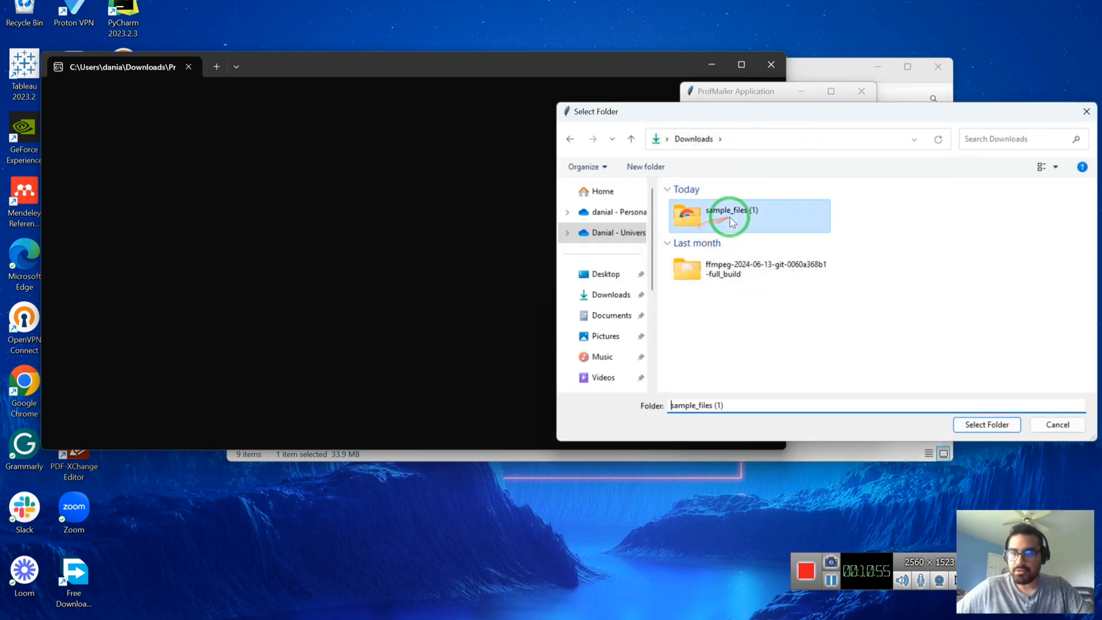
double_click(732, 221)
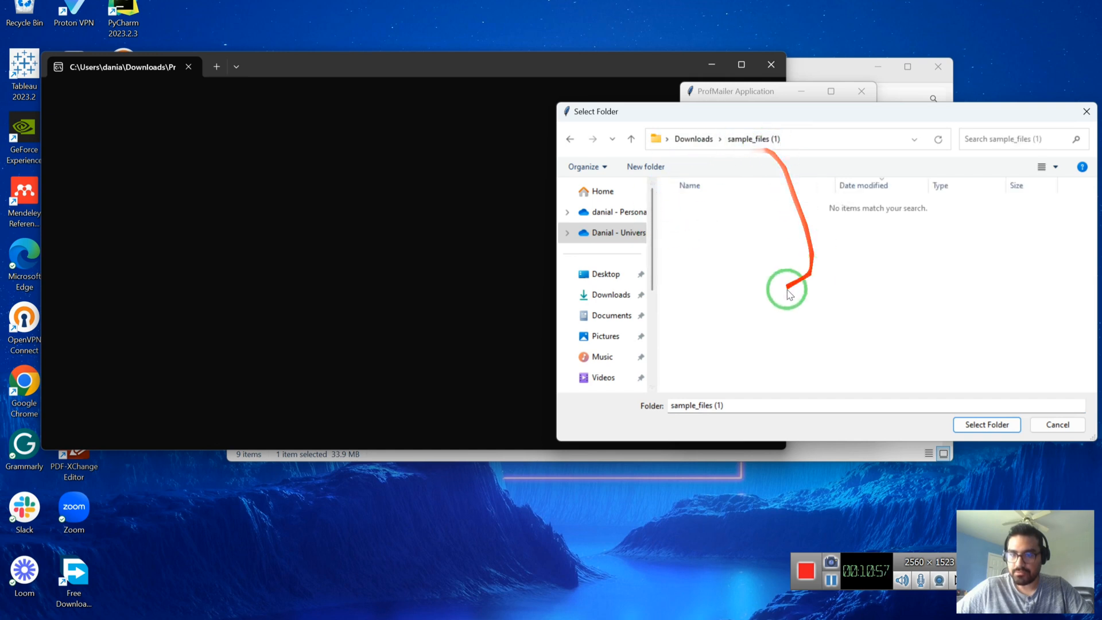
left_click(1002, 429)
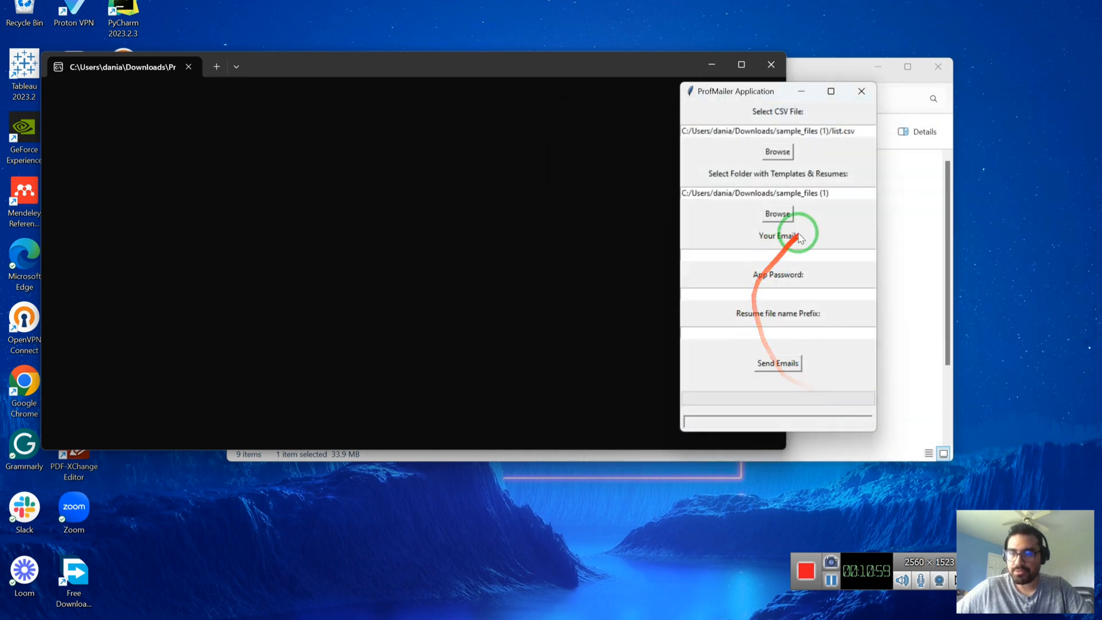
Enter the sender's e-mail, paste the app password, type the resume file name prefix, and send.
left_click(771, 253)
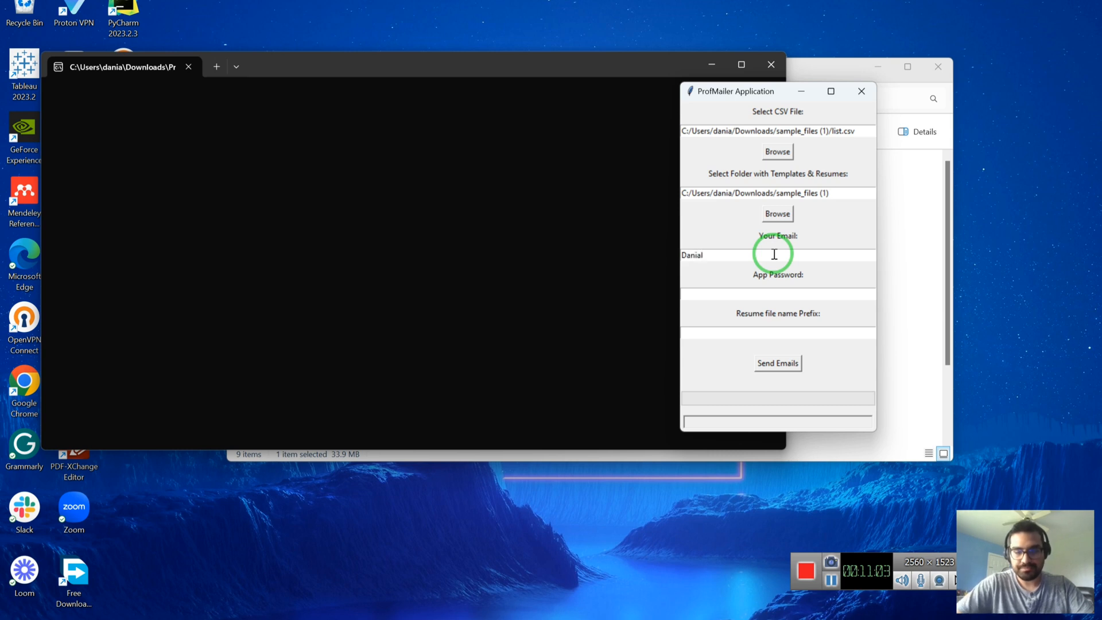
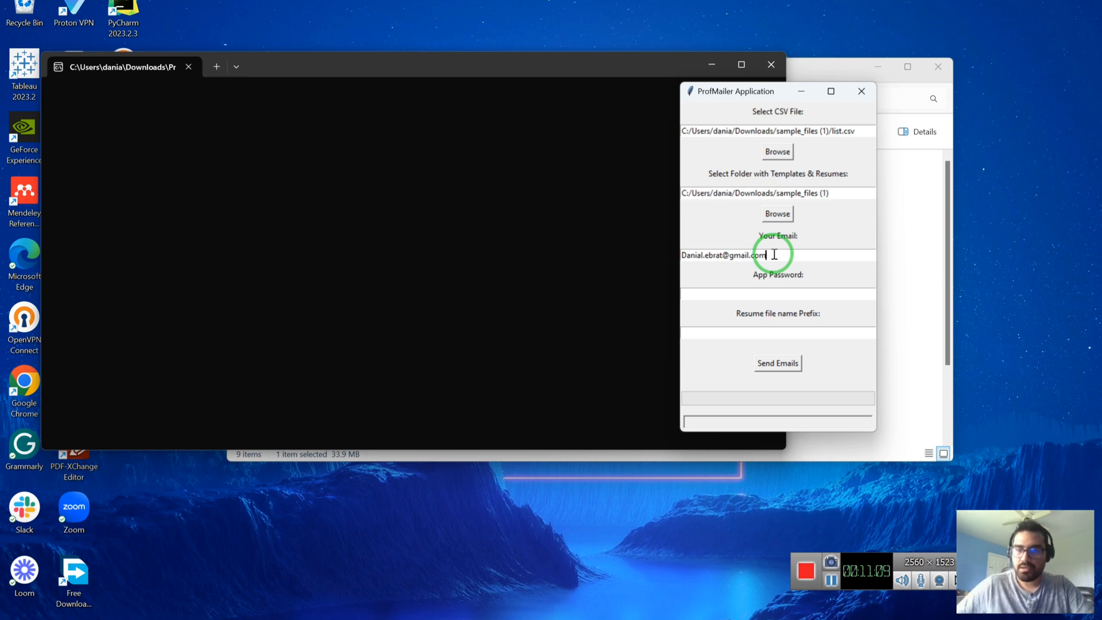
left_click(779, 286)
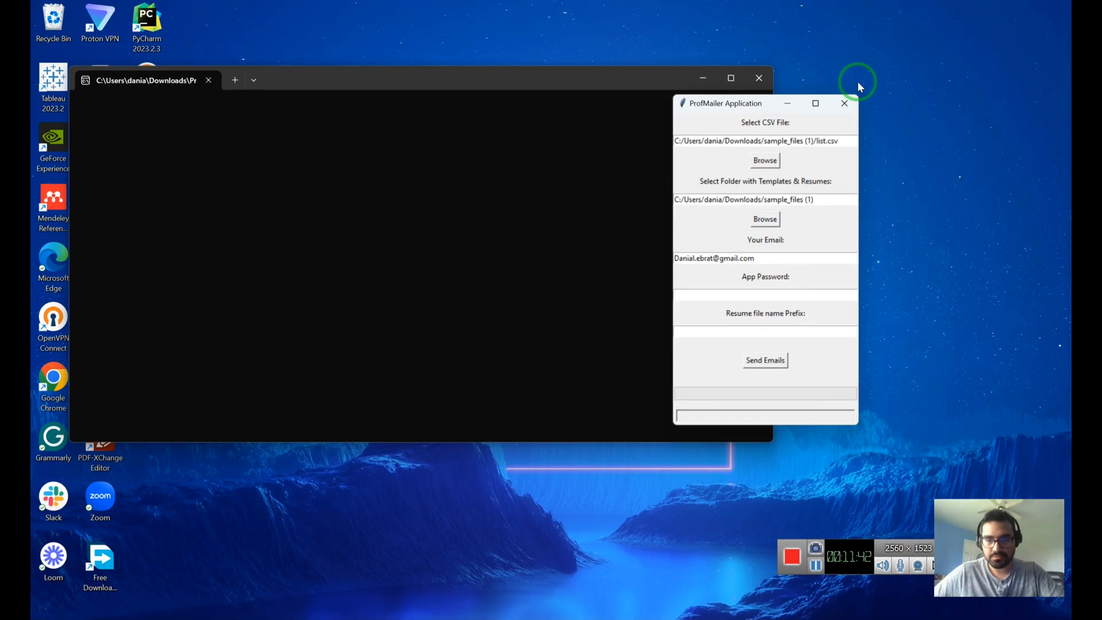
left_click(758, 292)
key("ctrl+v")
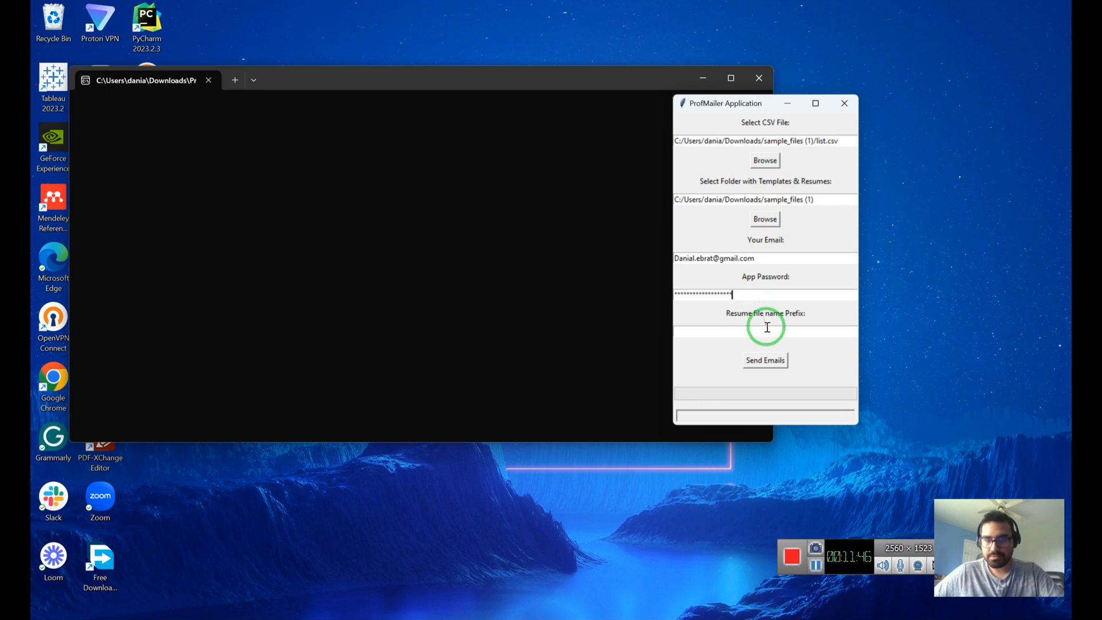
left_click(768, 335)
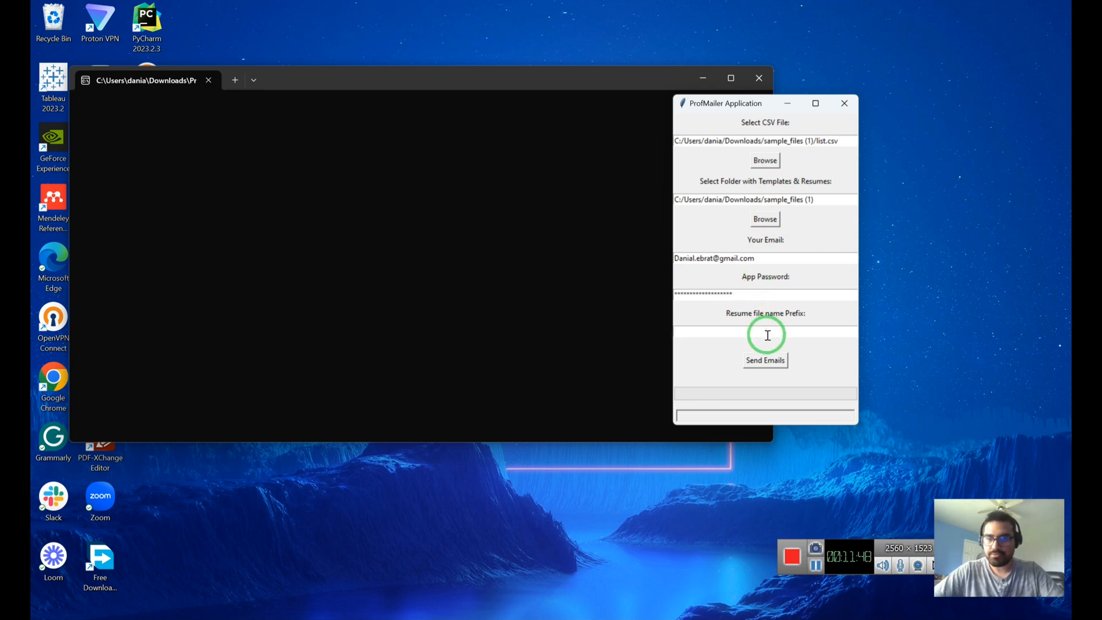
type("Dani")
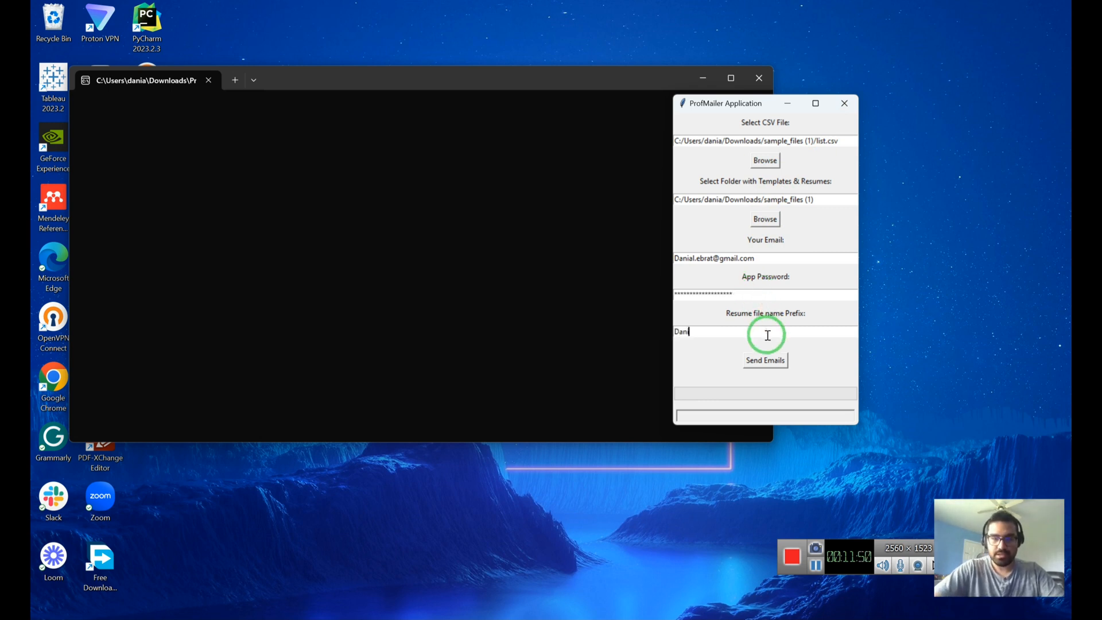
type("al_Ebrat_CV")
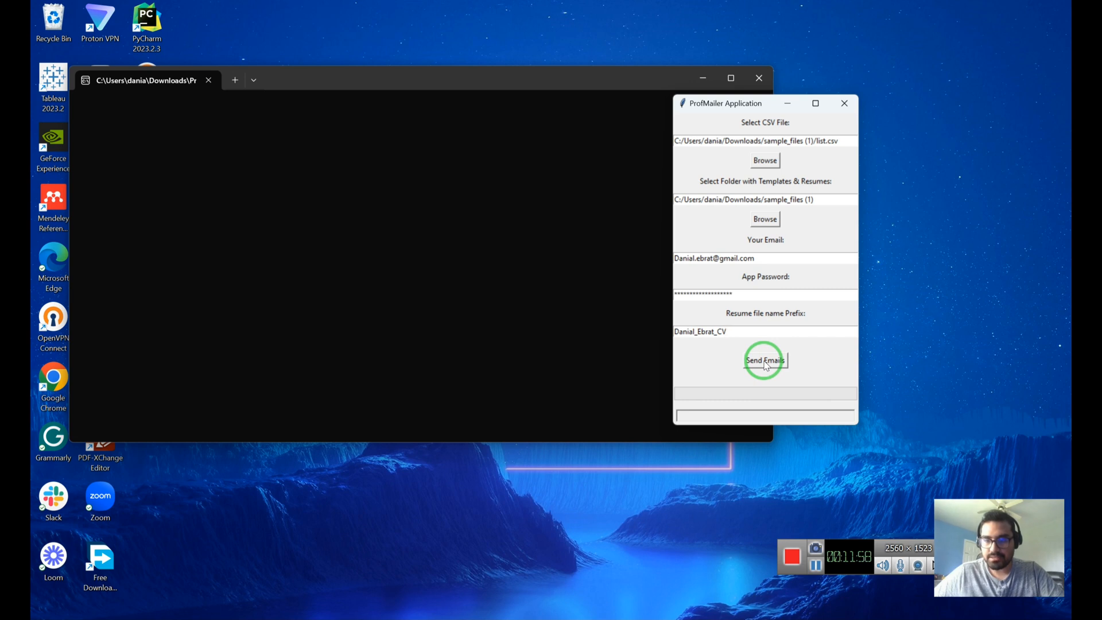
left_click(766, 361)
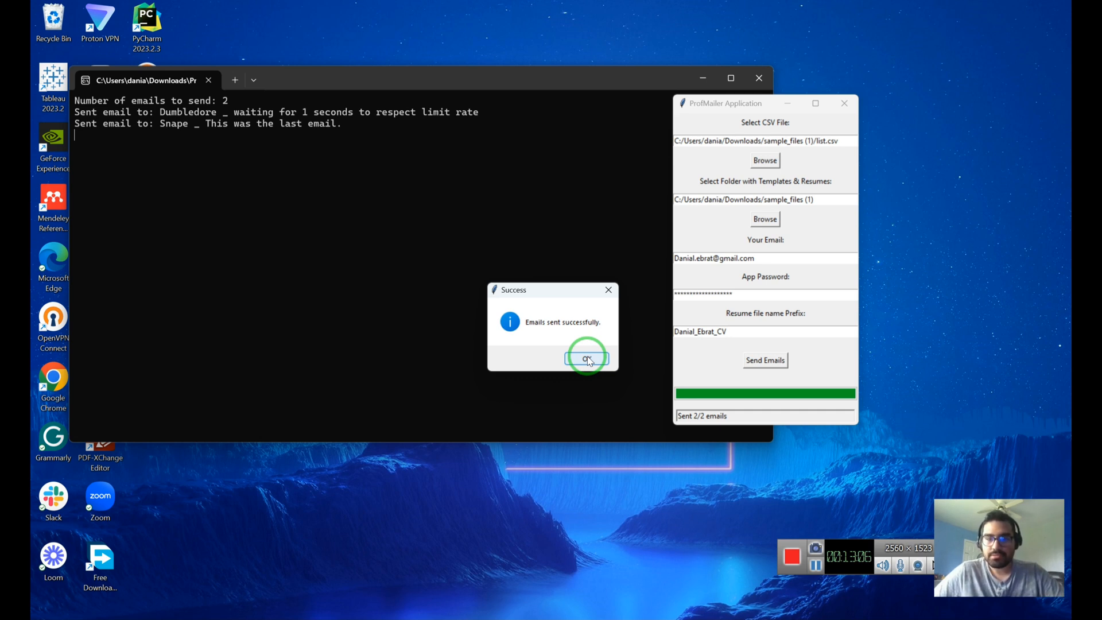
Dismiss the Success message once both emails (2/2) are sent.
left_click(588, 360)
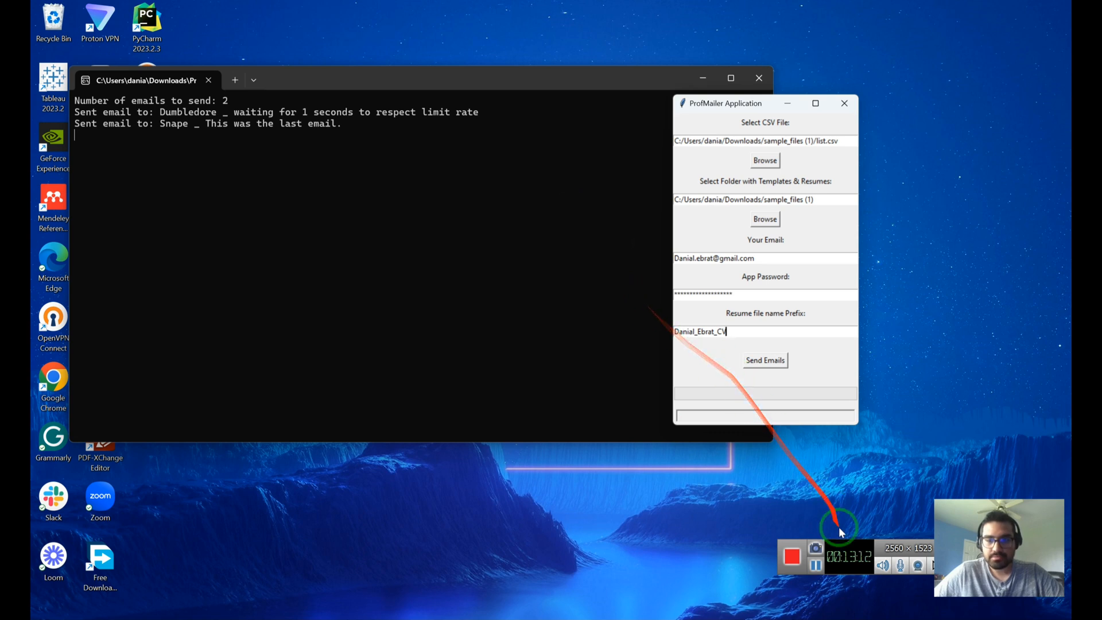
Launch Outlook via Start search and open the Your Future Witch email in the Inbox.
left_click(814, 565)
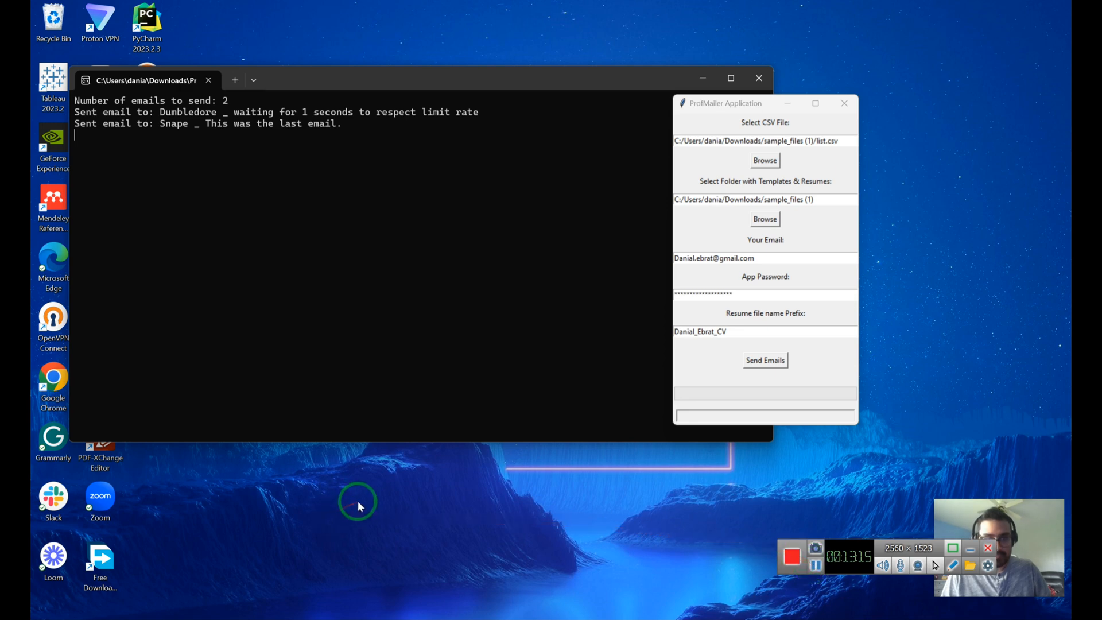
left_click(419, 619)
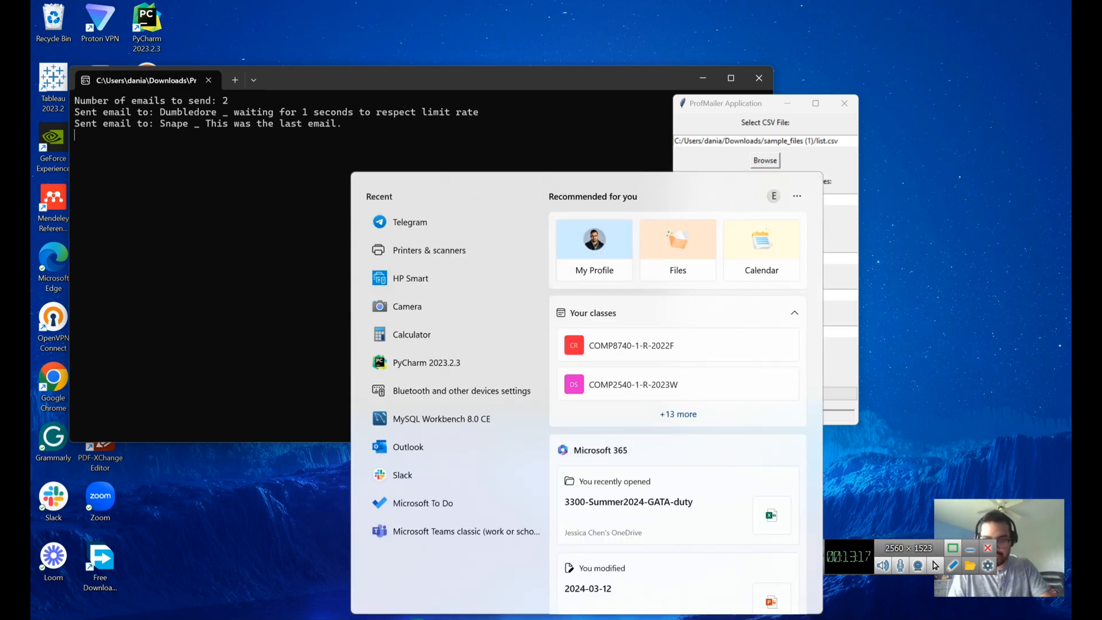
type("outlook")
key("Return")
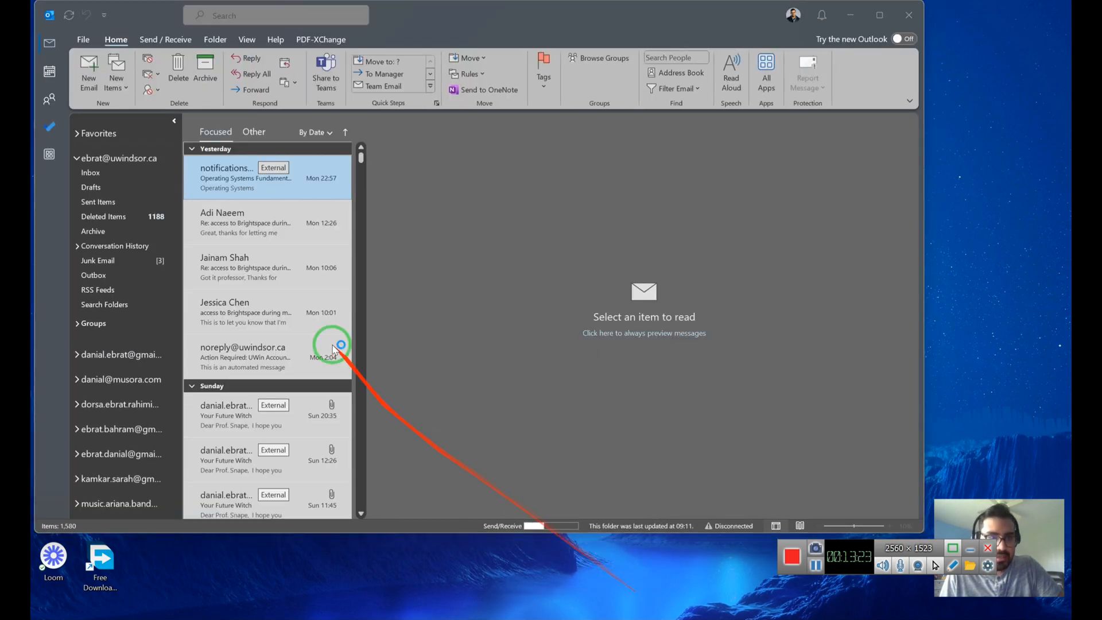
left_click(103, 173)
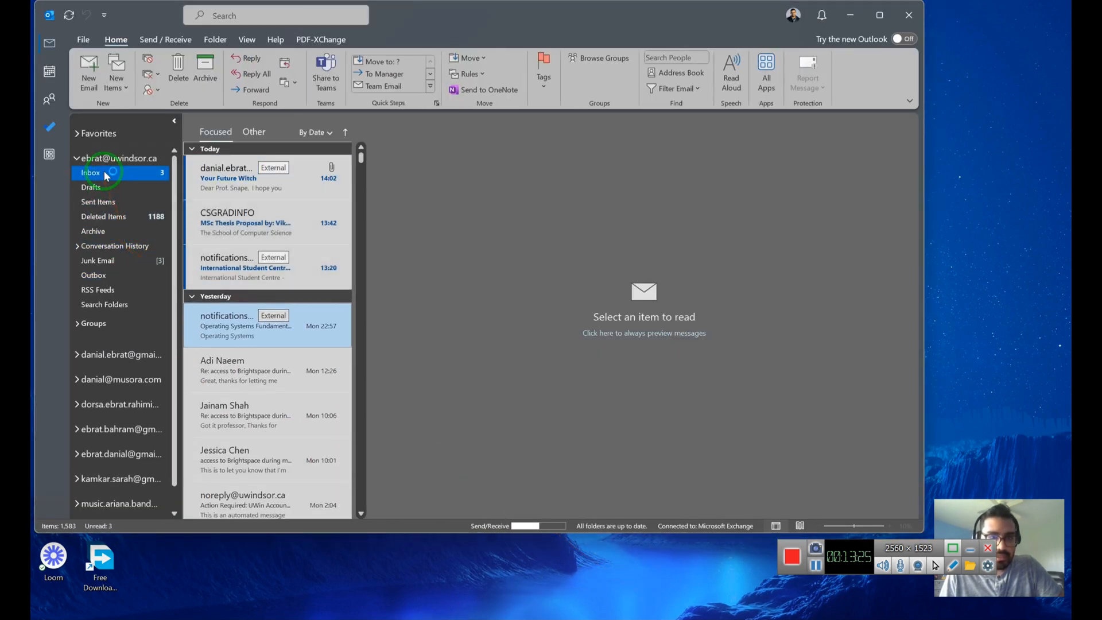
left_click(232, 183)
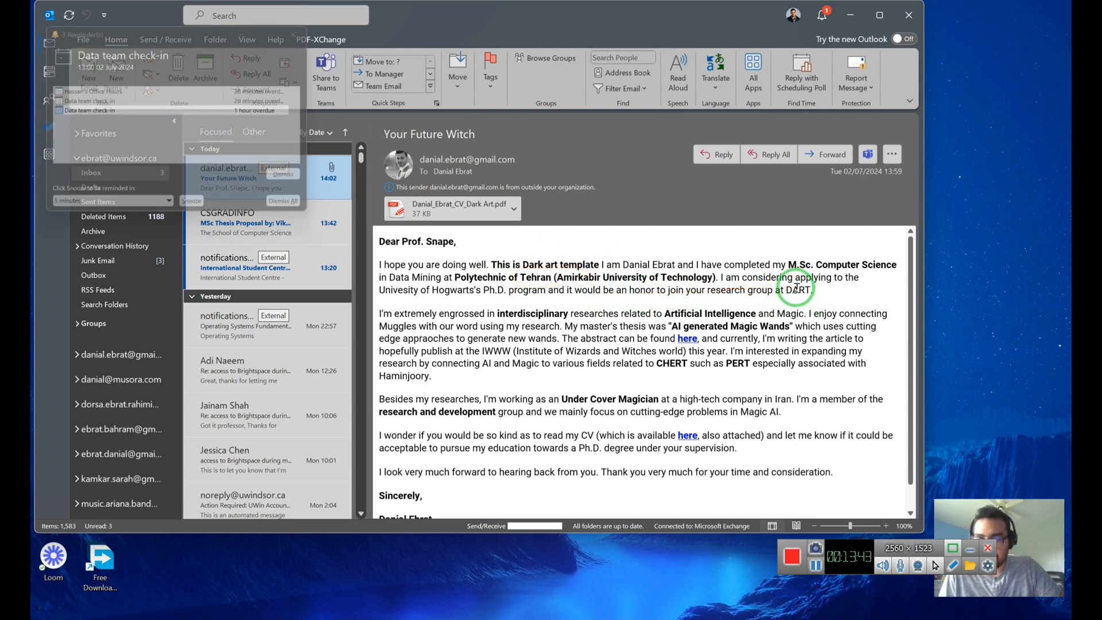
Dismiss all reminders and open the list workbook from Downloads in Excel.
left_click(294, 208)
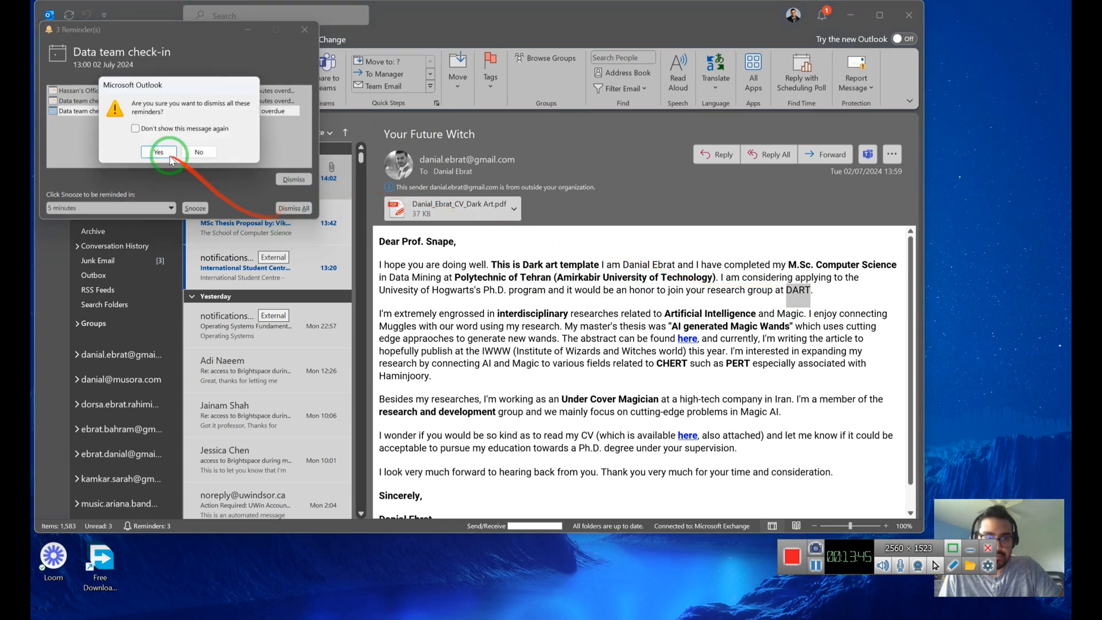
left_click(164, 148)
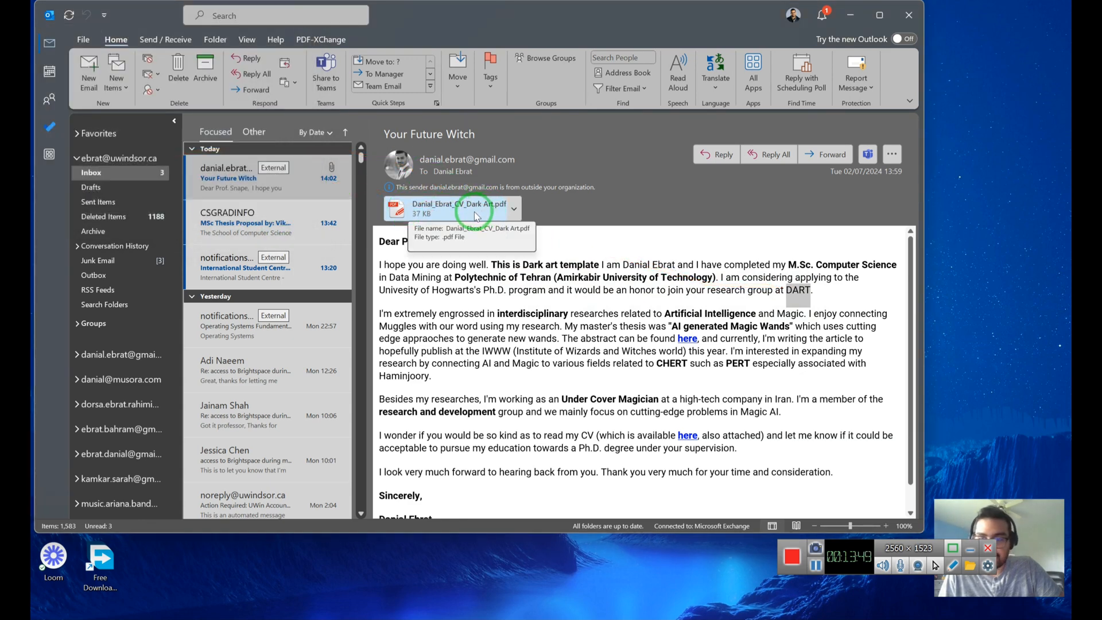
left_click_drag(463, 212, 592, 216)
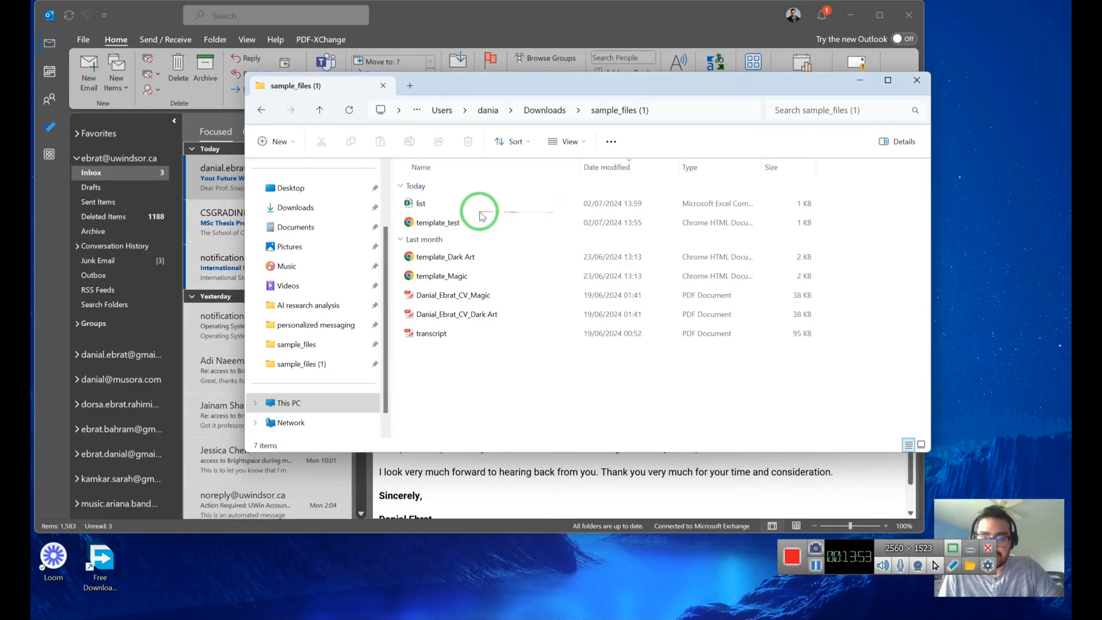
double_click(443, 205)
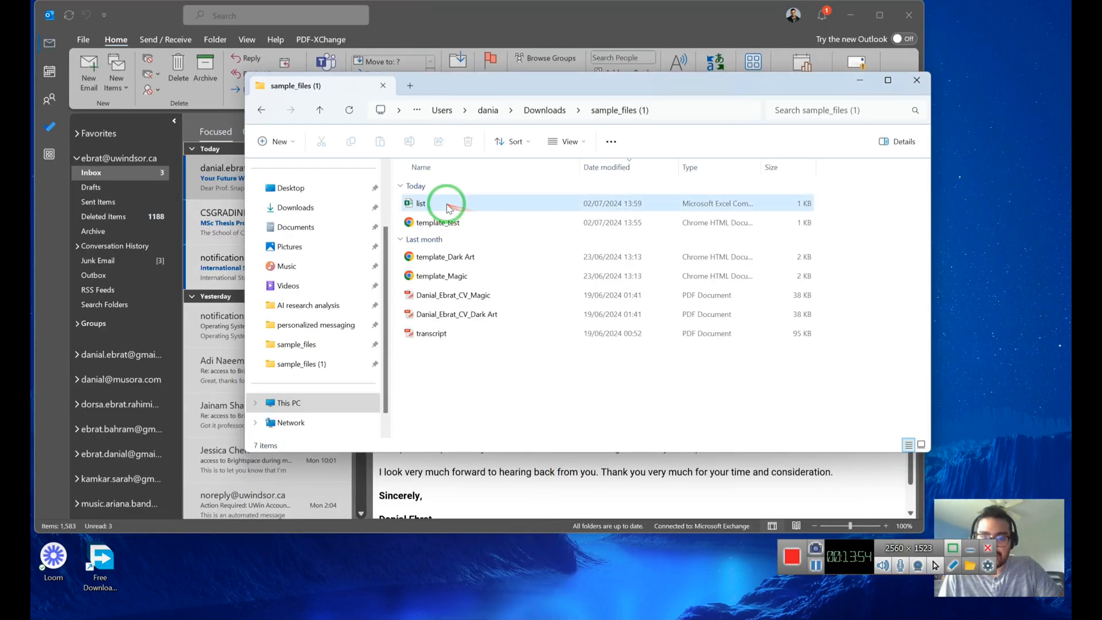
Check list's send_status values (both 1) and cell F3, then close the workbook.
left_click(871, 82)
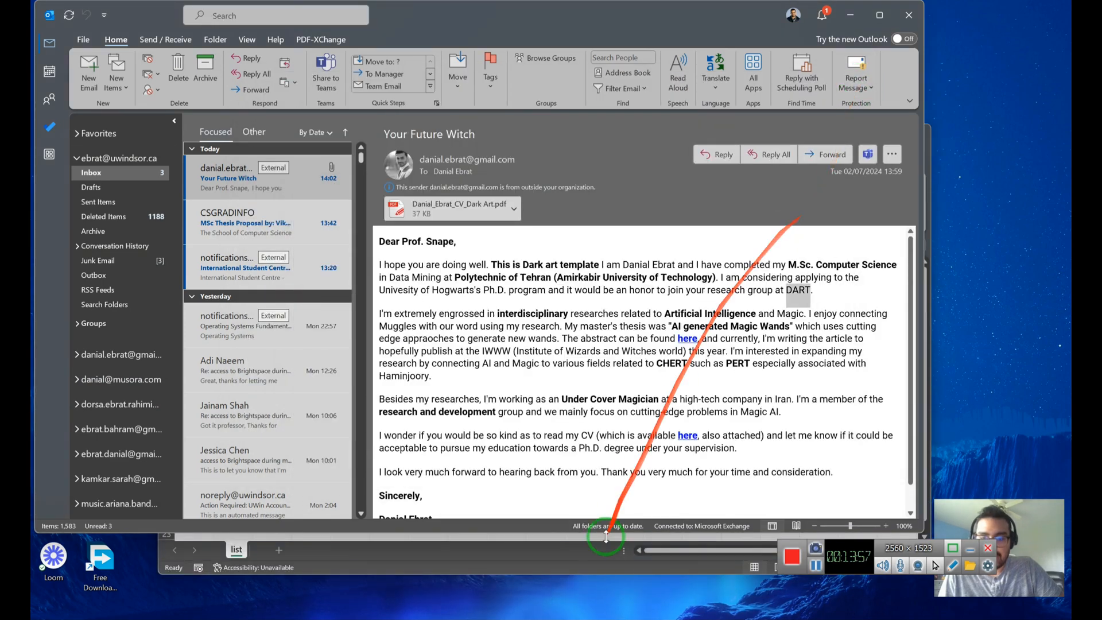
left_click(585, 560)
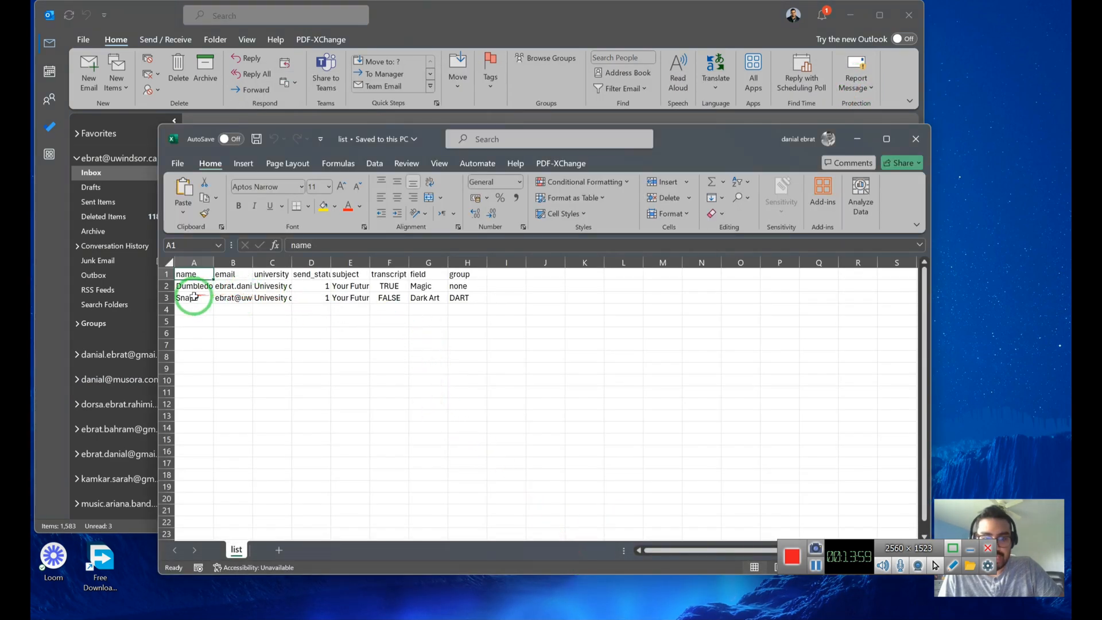
left_click(391, 298)
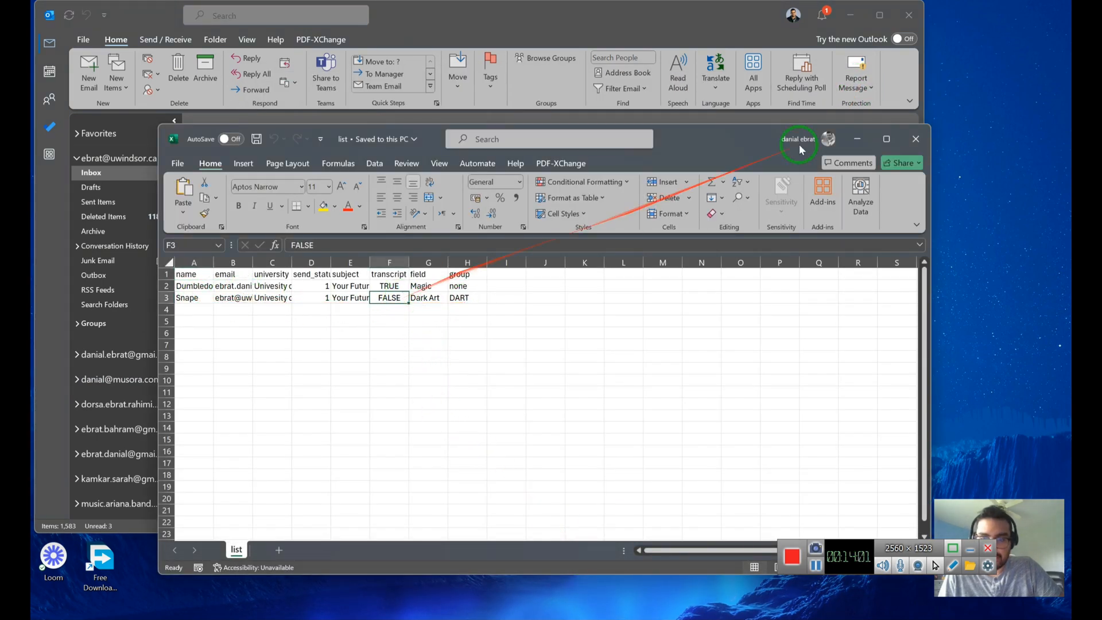
left_click(916, 139)
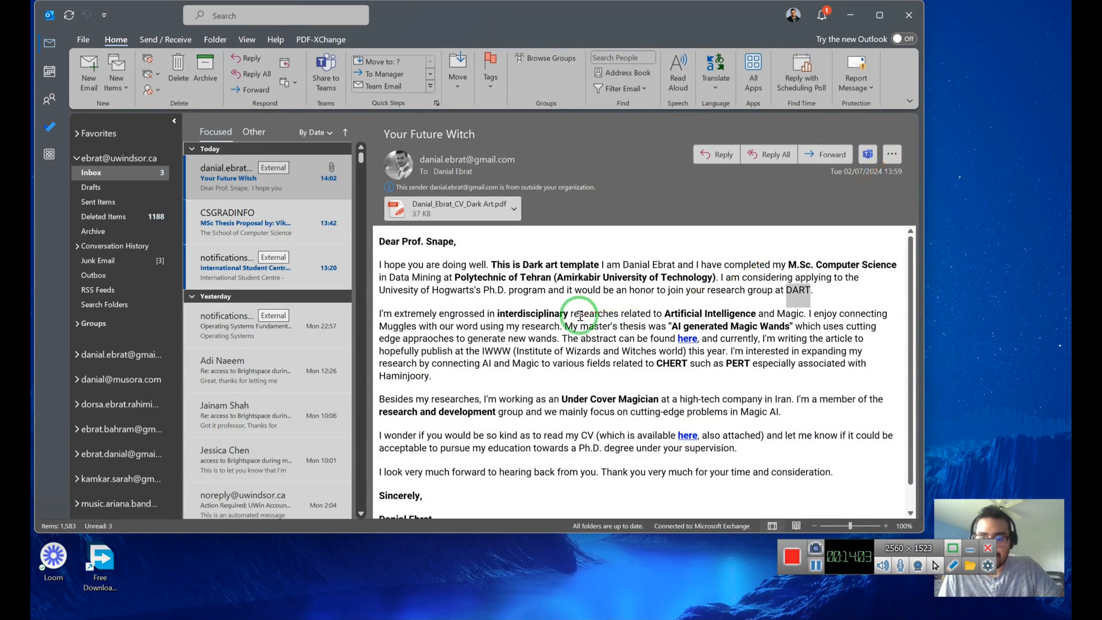
scroll(580, 316, "down", 2)
Switch to the other Gmail account's Inbox and open the Your Future Wizard email.
scroll(531, 393, "up", 2)
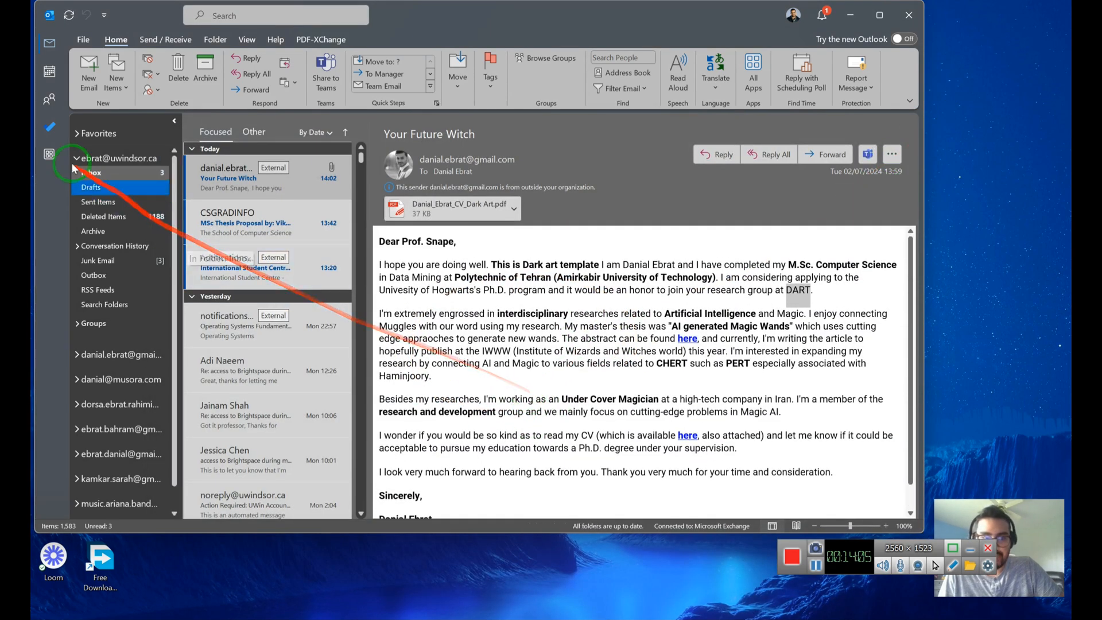
left_click(75, 385)
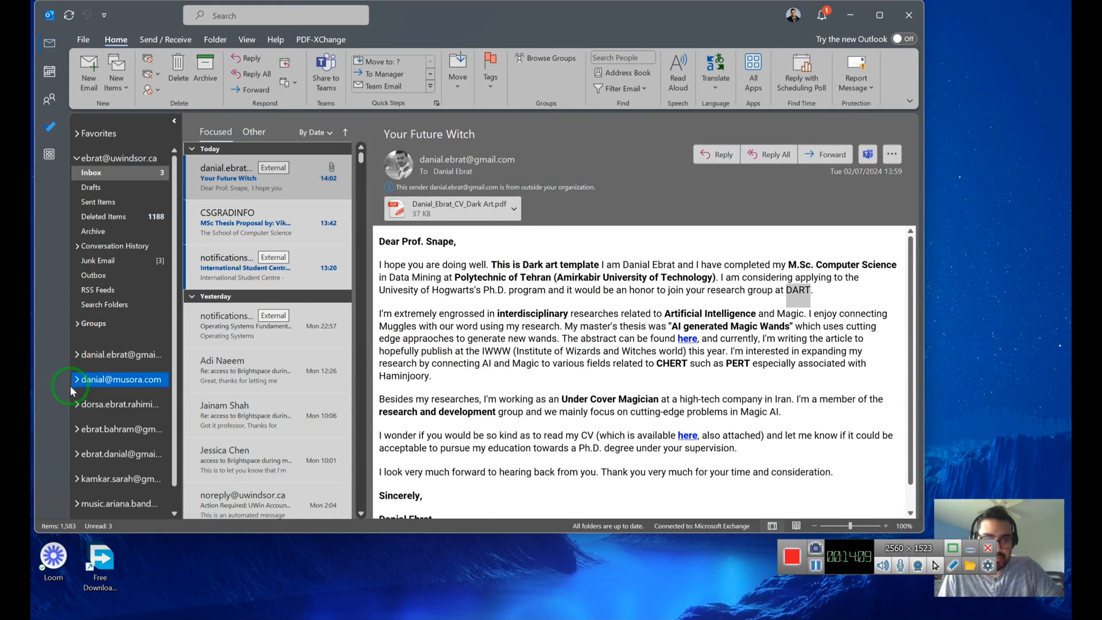
left_click(77, 453)
left_click(92, 468)
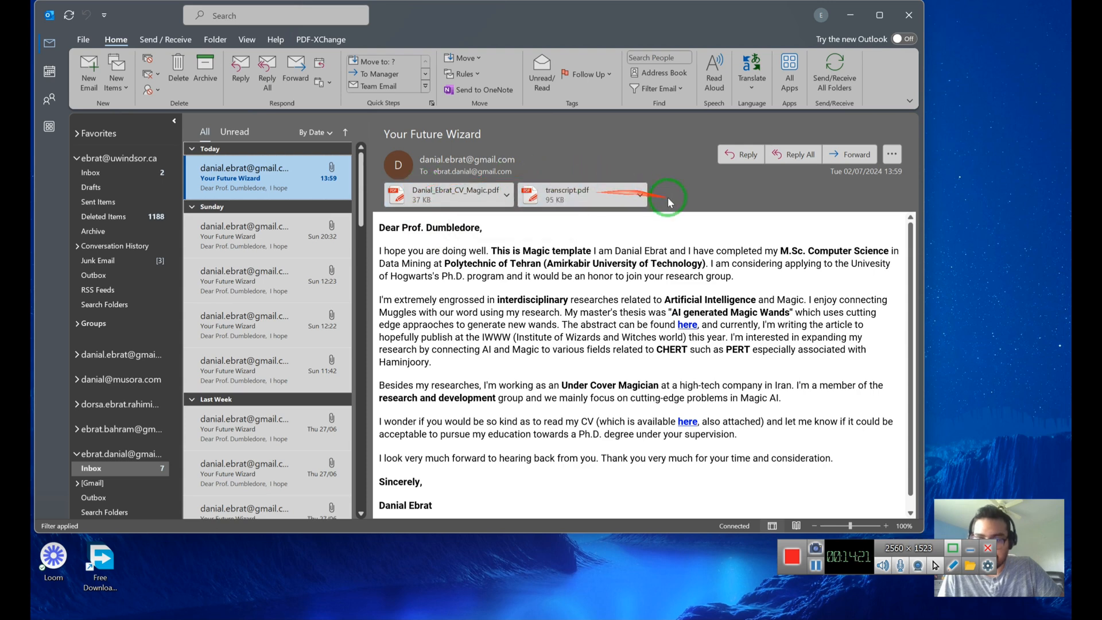
Verify the 'This is Magic template' body and attachments, then close Outlook and ProfMailer.
left_click_drag(592, 251, 492, 251)
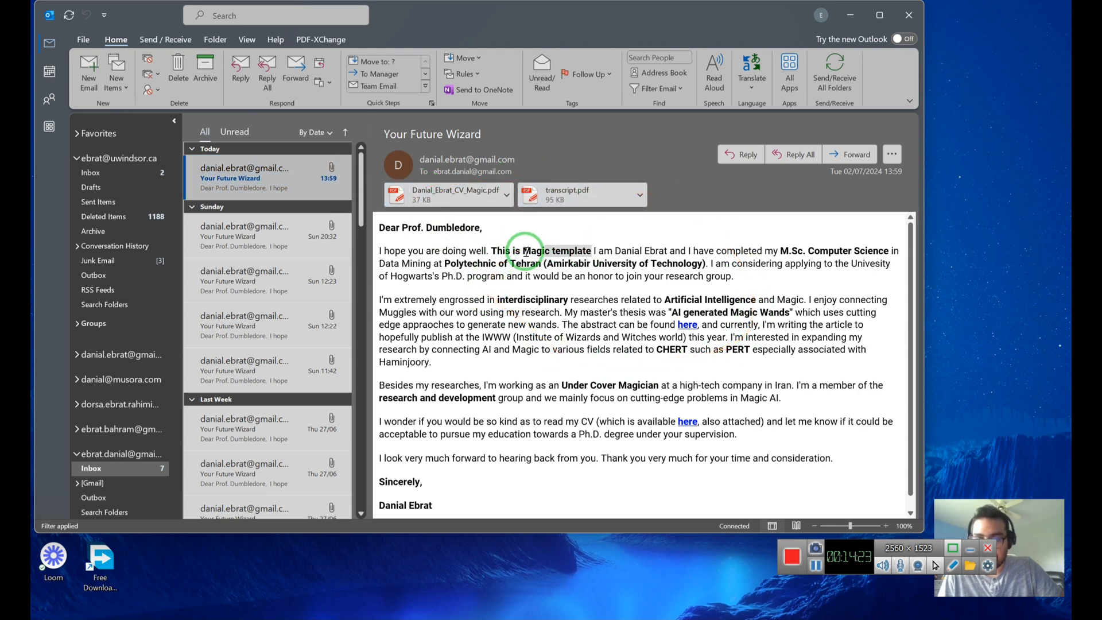
left_click(652, 279)
scroll(765, 251, "down", 1)
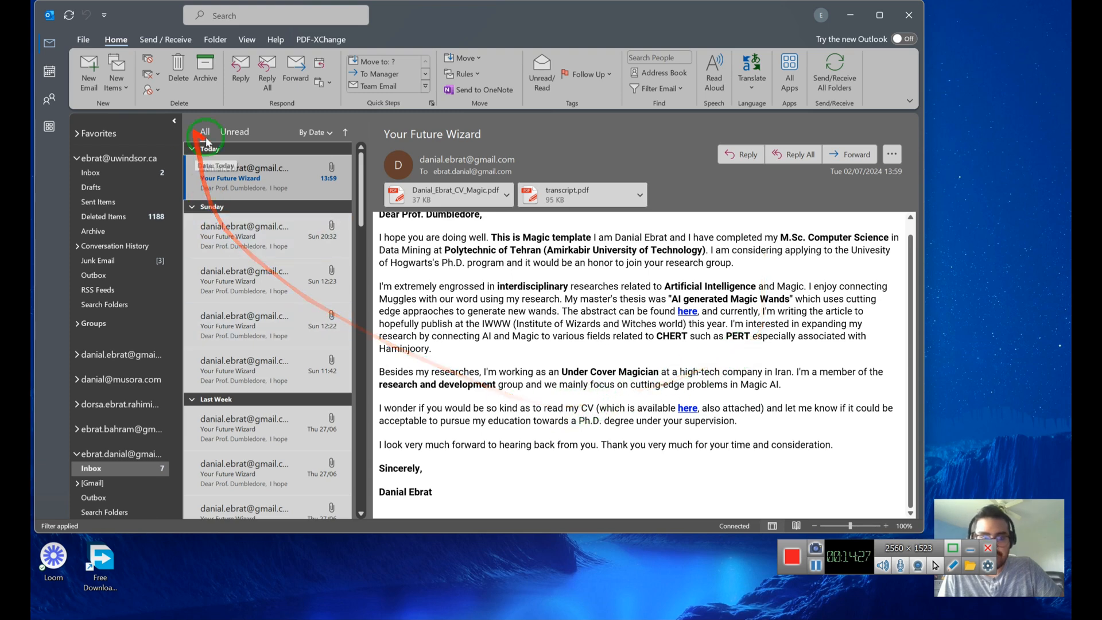
scroll(586, 322, "up", 1)
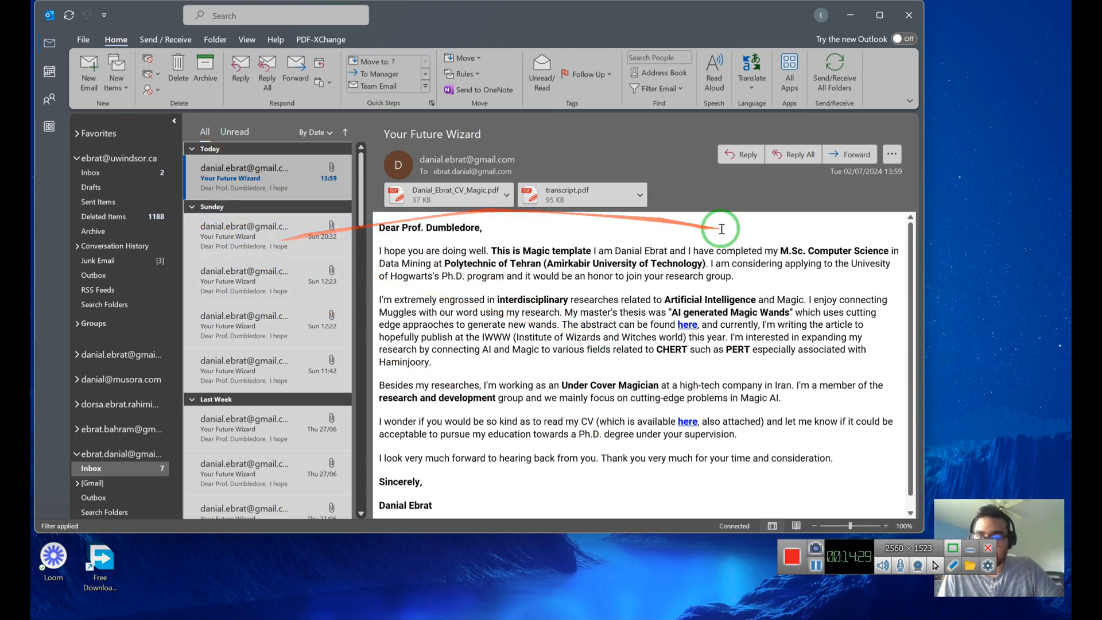
left_click(911, 15)
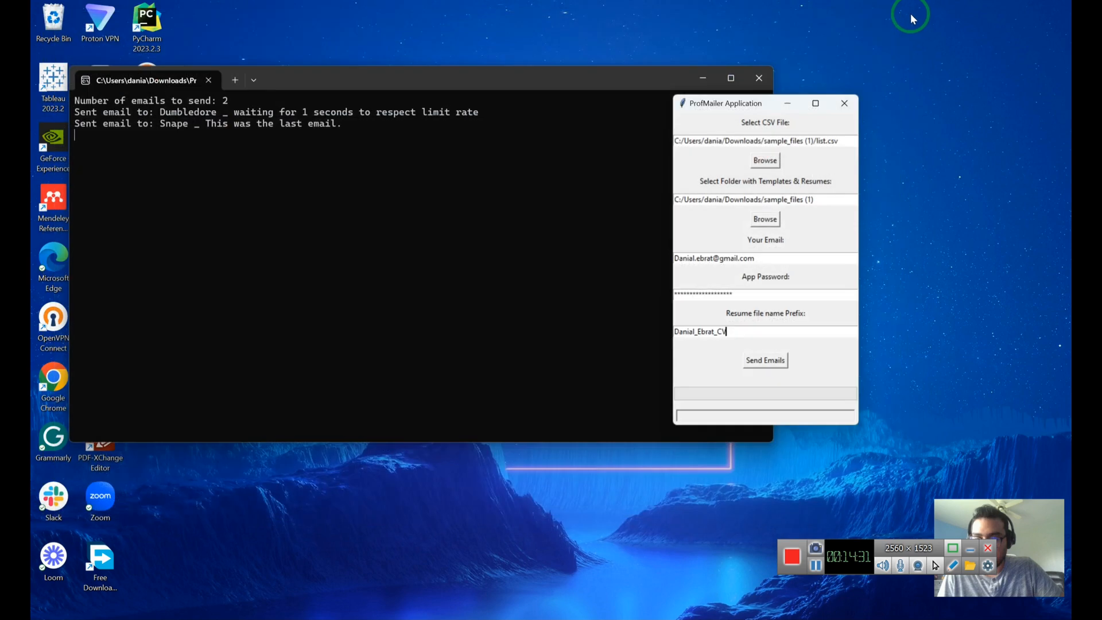
left_click(841, 101)
Close the terminal, return to the ProfMailer GitHub tab in Chrome, and open the repository's main page.
left_click(759, 78)
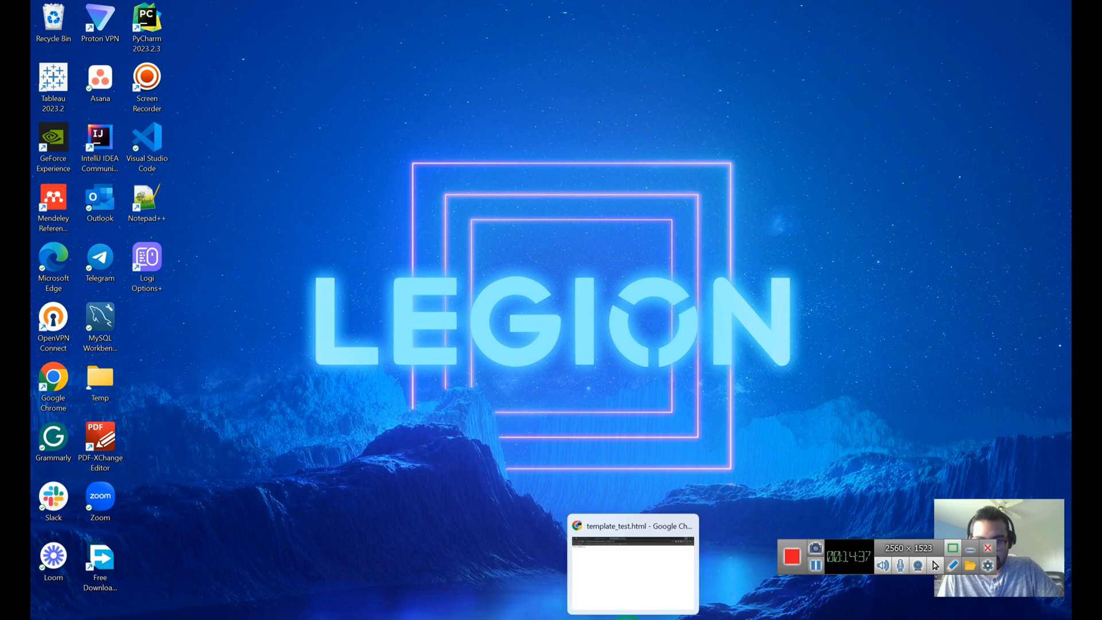
left_click(629, 618)
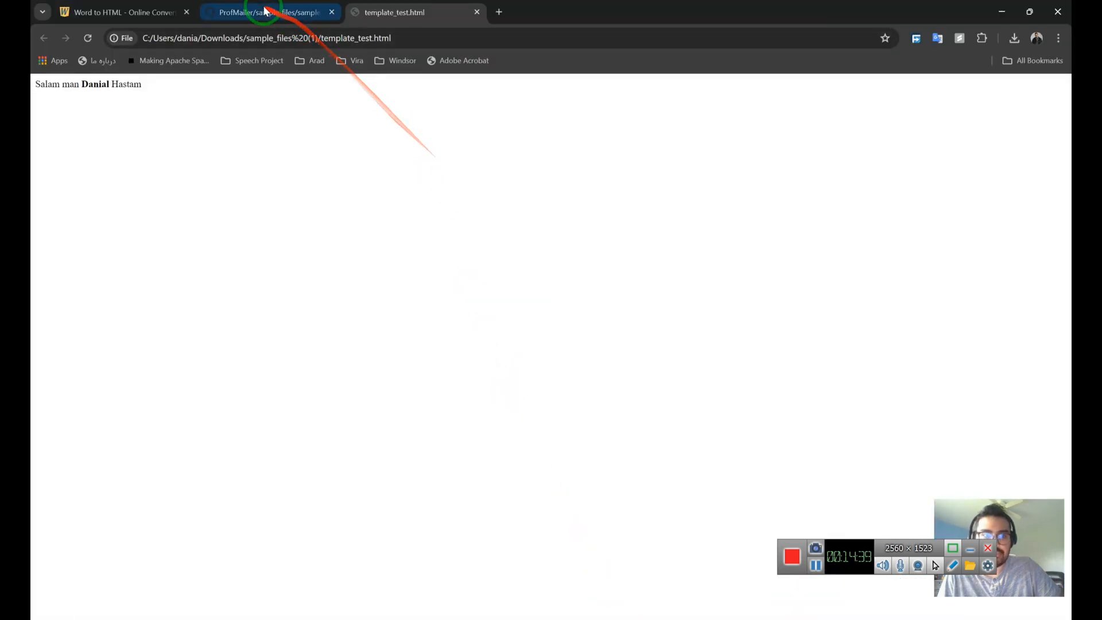
left_click(310, 4)
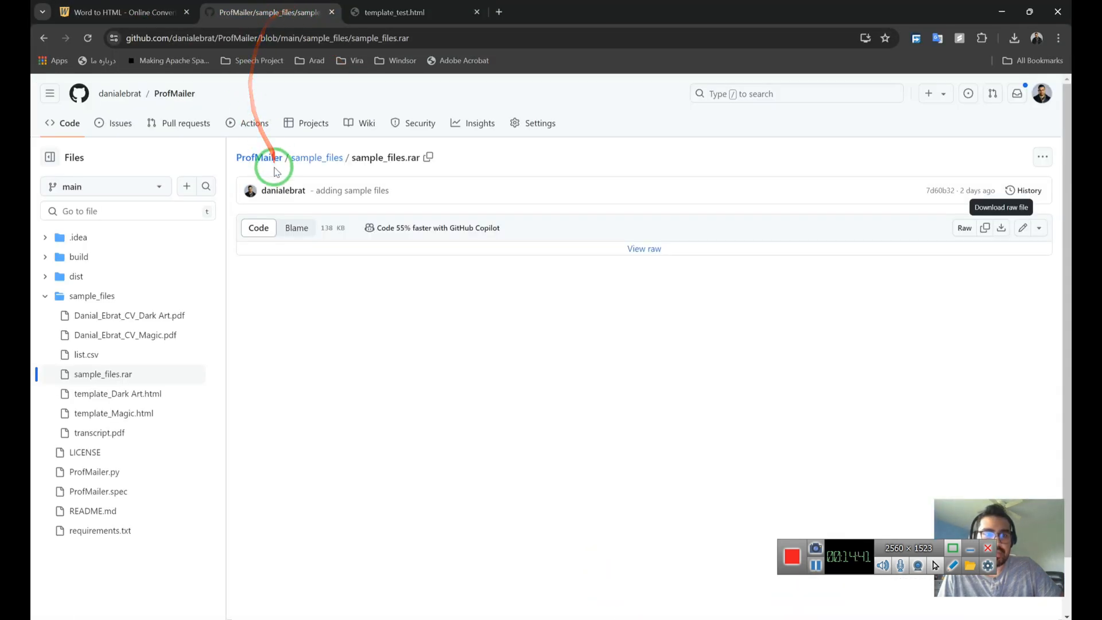
left_click(267, 163)
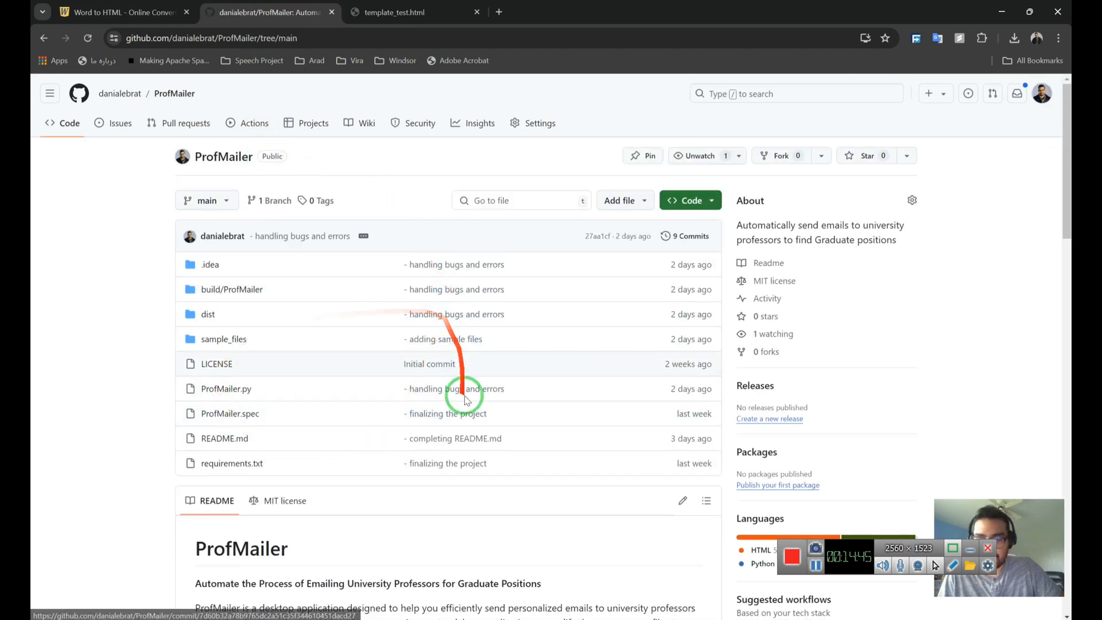
Read through the first part of the ProfMailer README's setup and usage instructions.
scroll(463, 389, "down", 6)
scroll(478, 412, "down", 2)
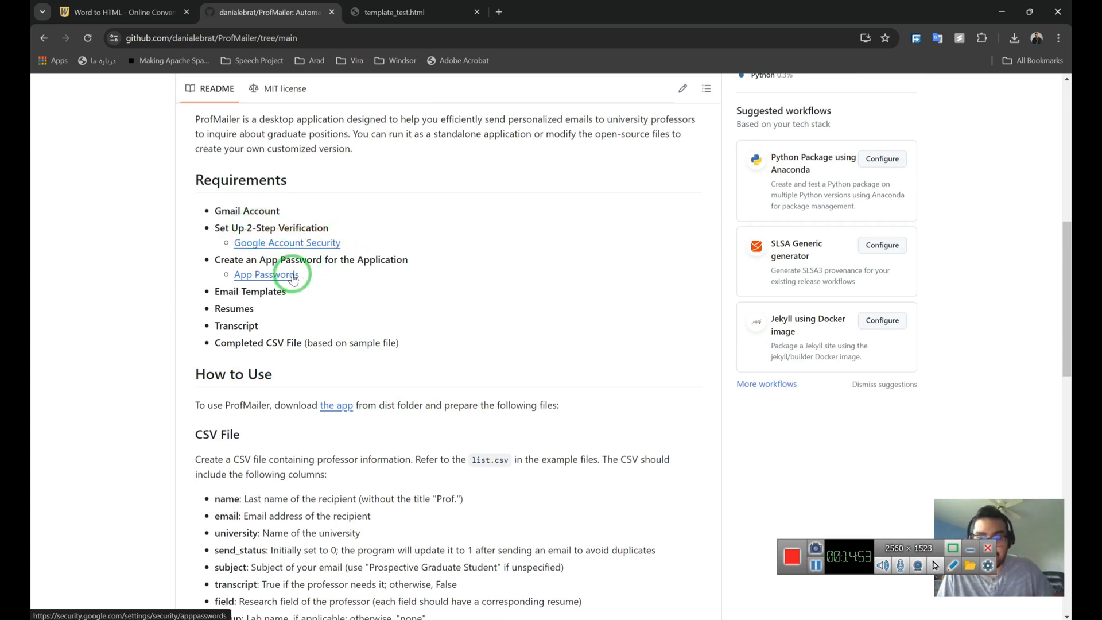
scroll(292, 276, "down", 3)
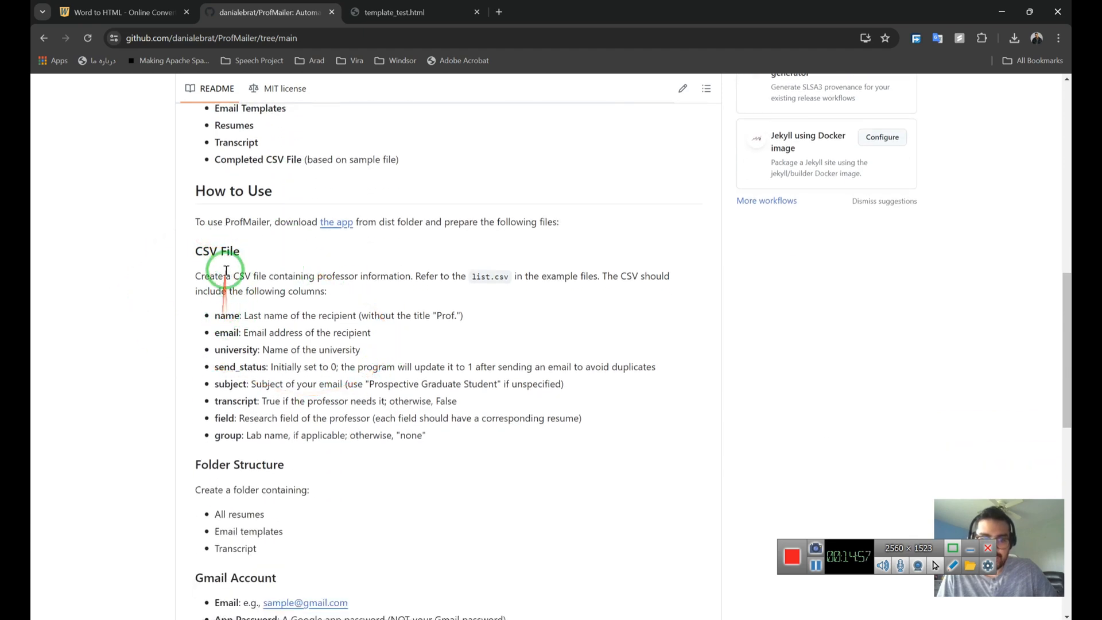
scroll(247, 264, "down", 1)
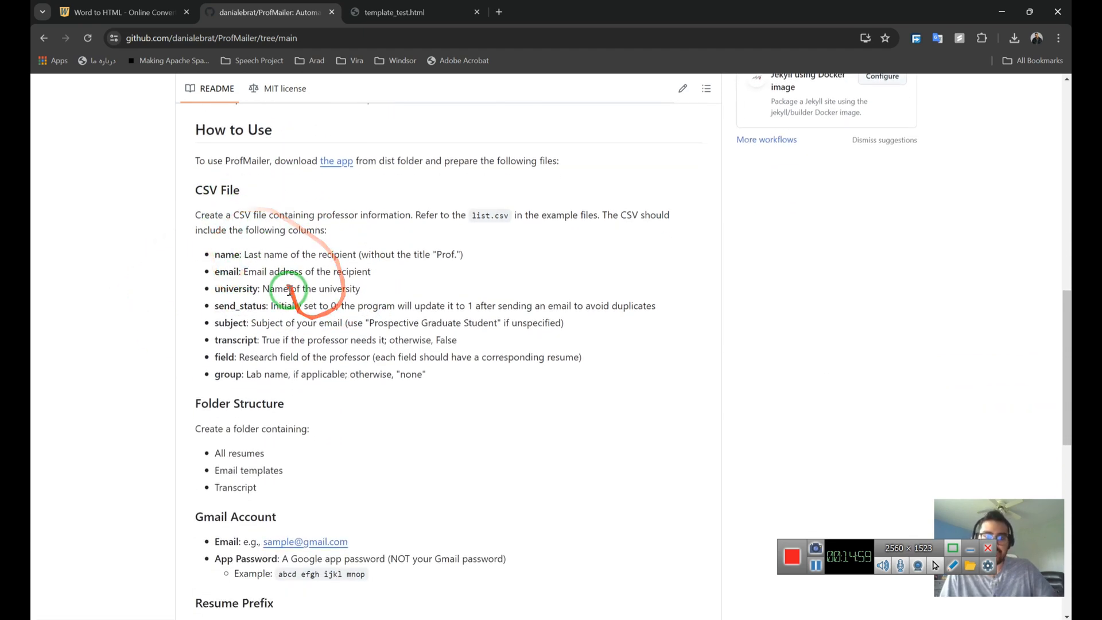
scroll(267, 316, "down", 2)
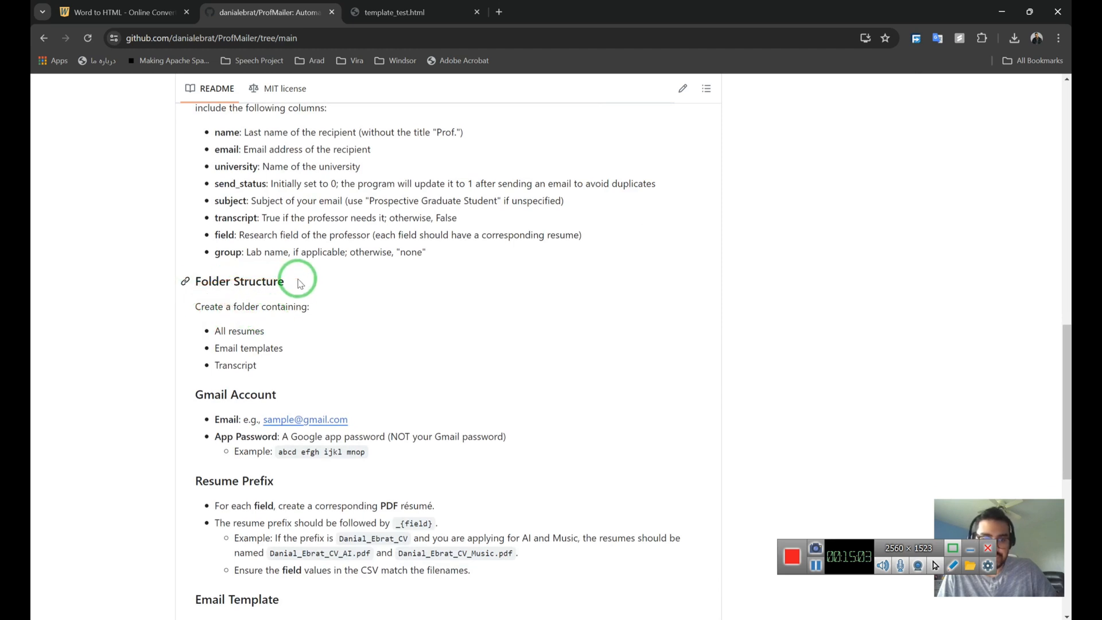
scroll(303, 281, "down", 2)
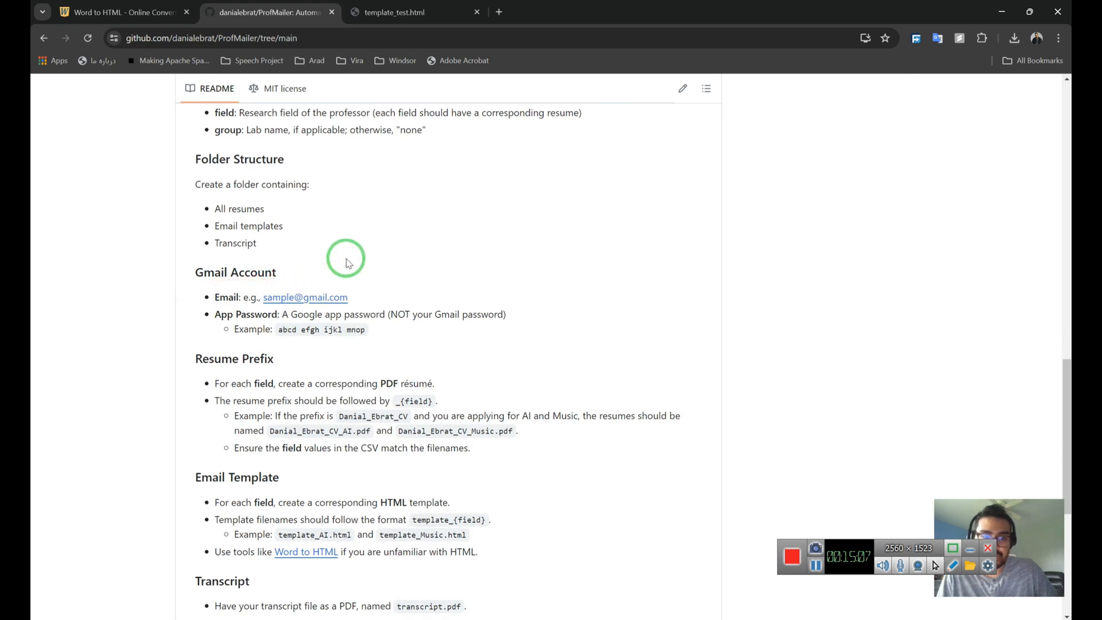
scroll(347, 263, "down", 1)
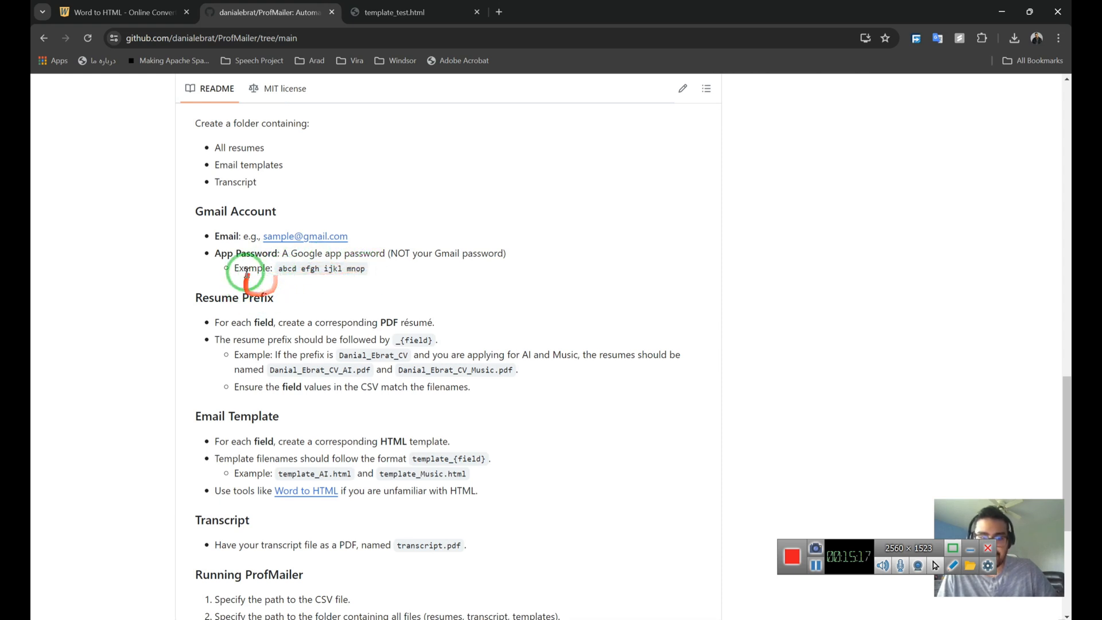
scroll(316, 307, "down", 1)
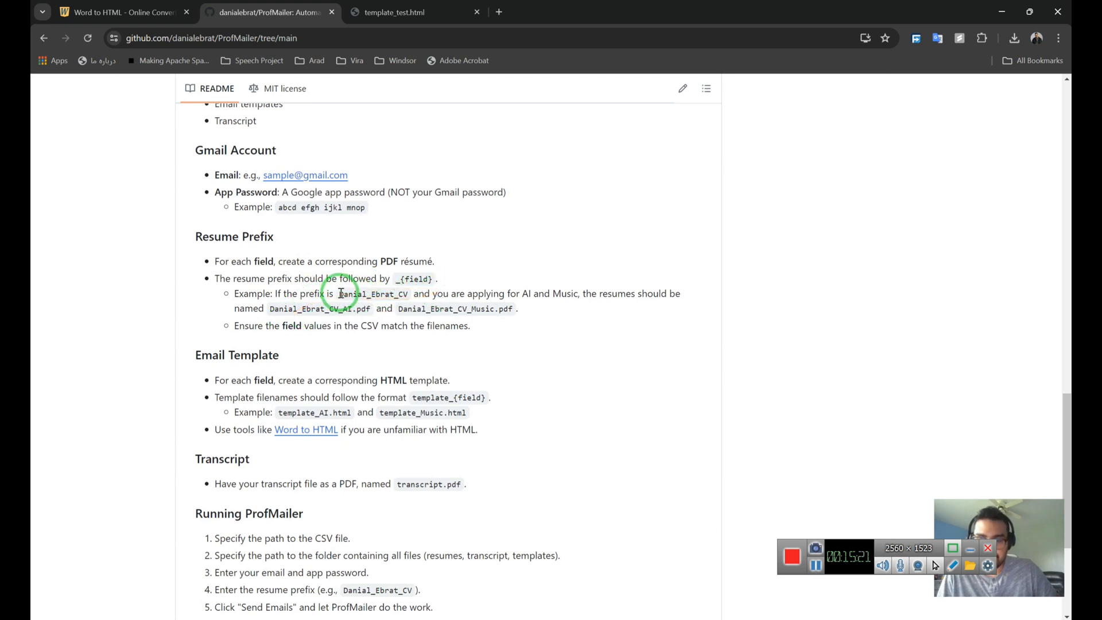
Finish the README and show the clone options with the HTTPS address and ZIP download.
left_click(446, 299)
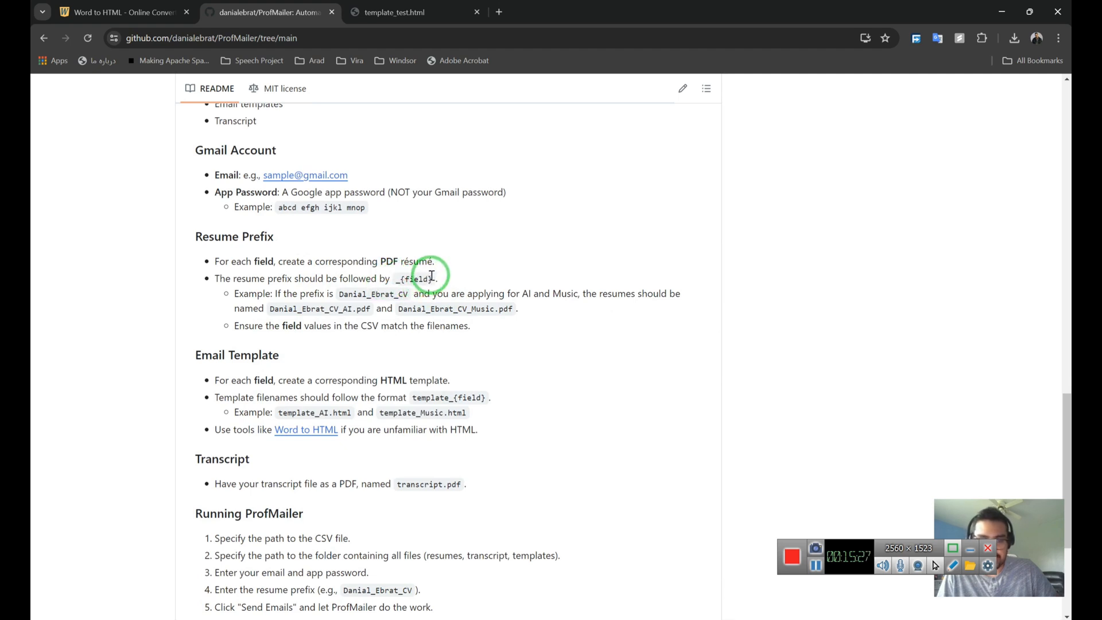
scroll(432, 275, "down", 1)
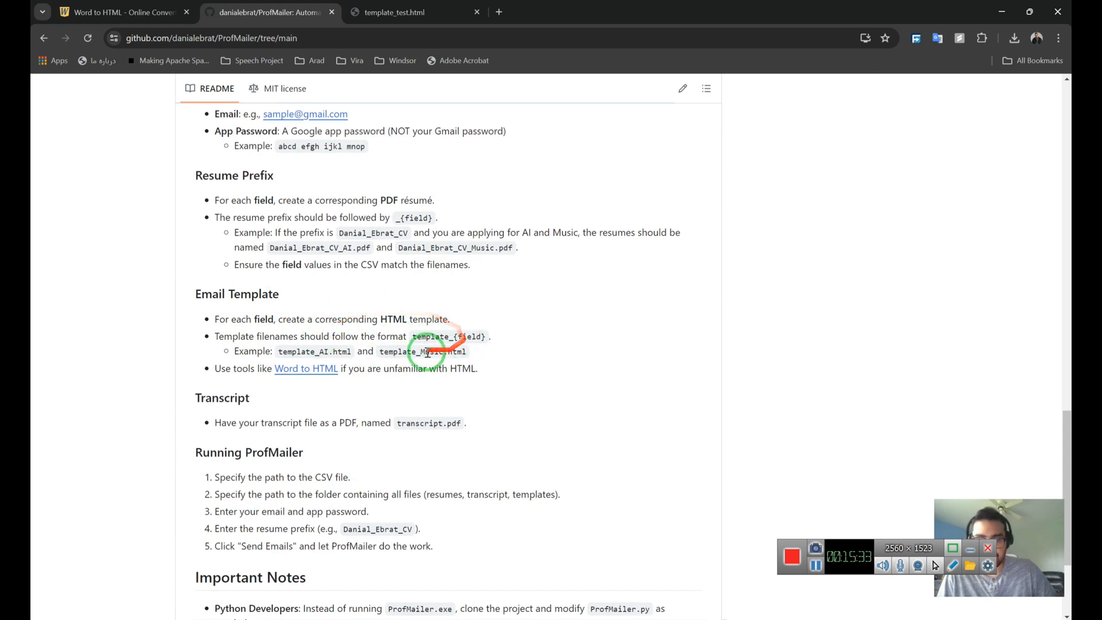
scroll(256, 320, "down", 2)
scroll(253, 320, "down", 1)
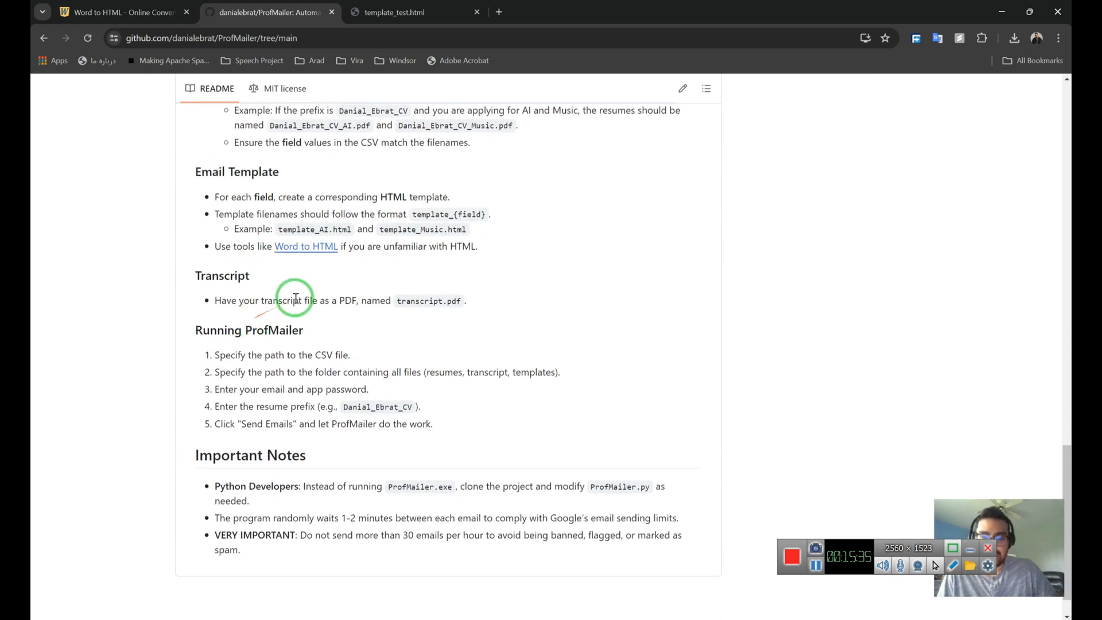
scroll(319, 285, "up", 20)
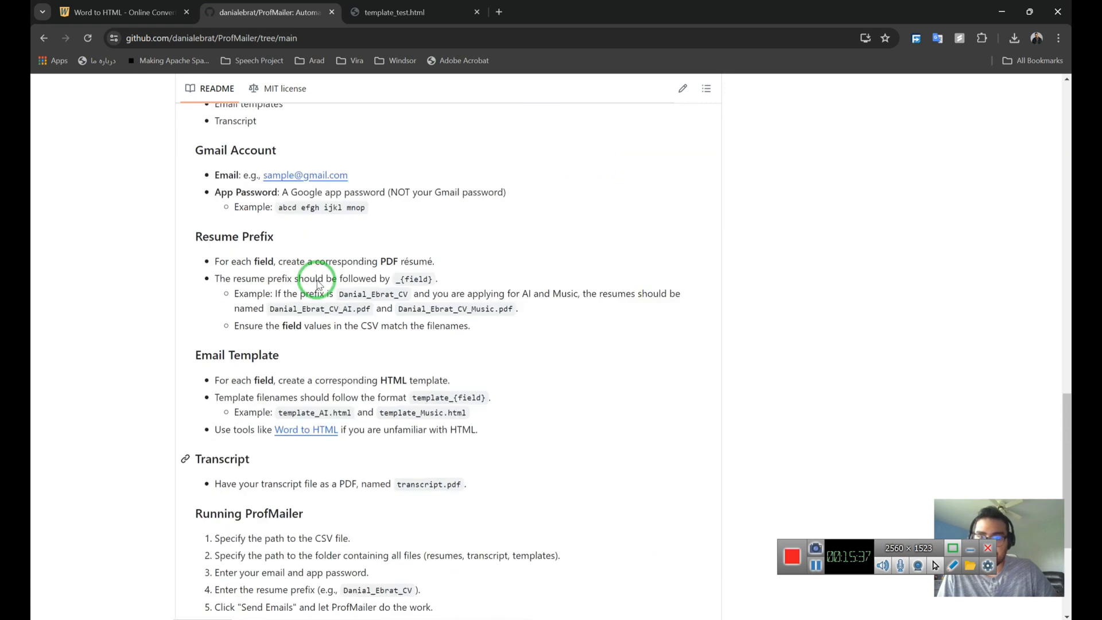
scroll(319, 284, "up", 2)
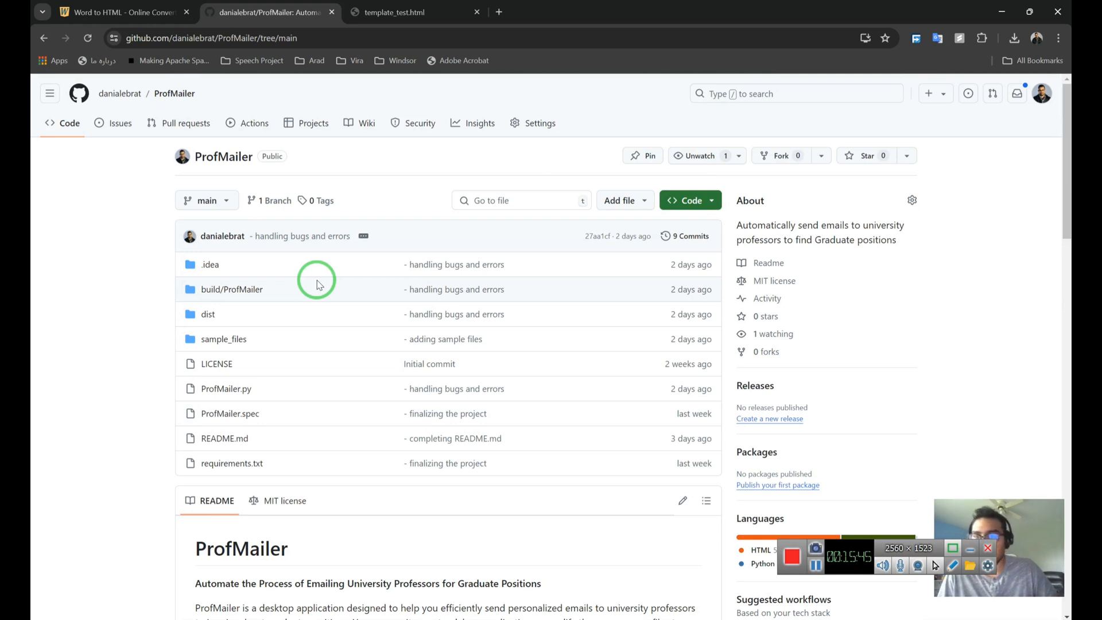
left_click(708, 204)
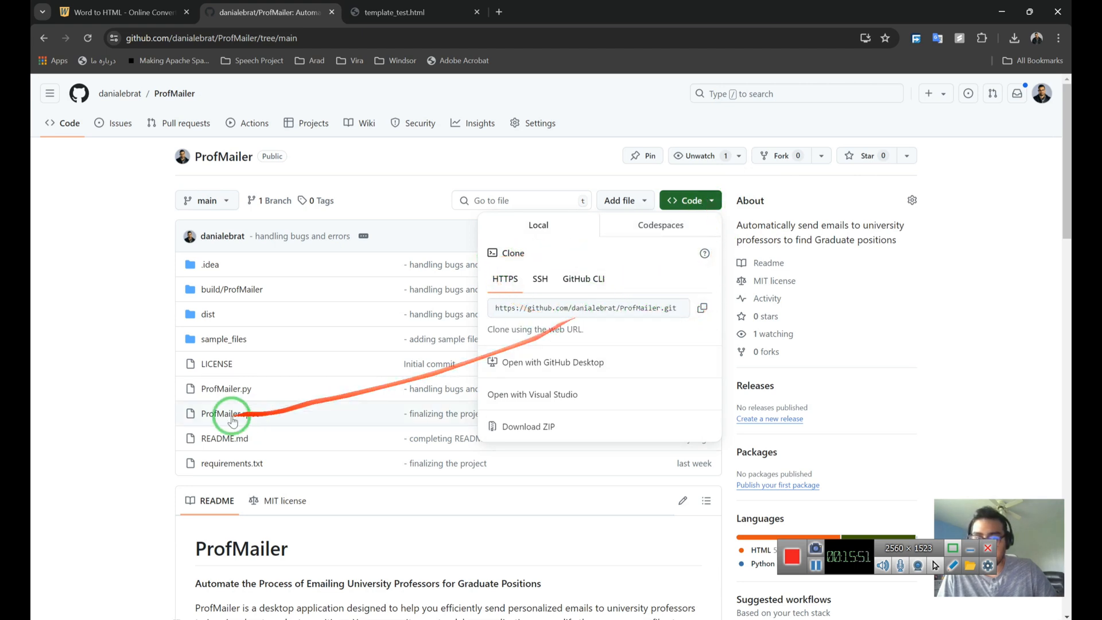
left_click(67, 363)
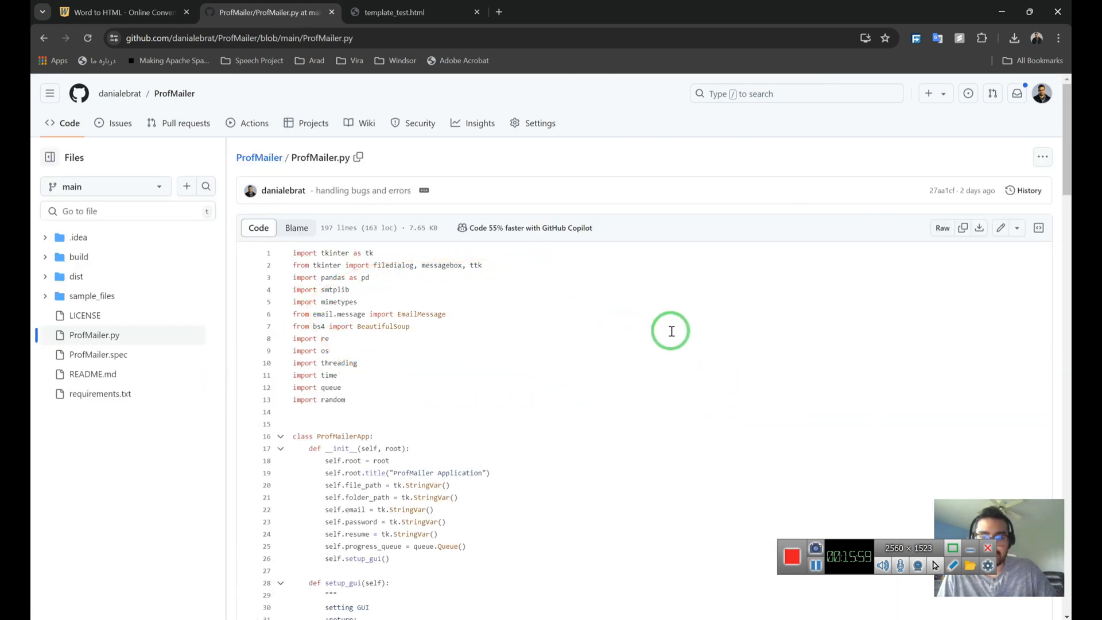
scroll(671, 332, "down", 20)
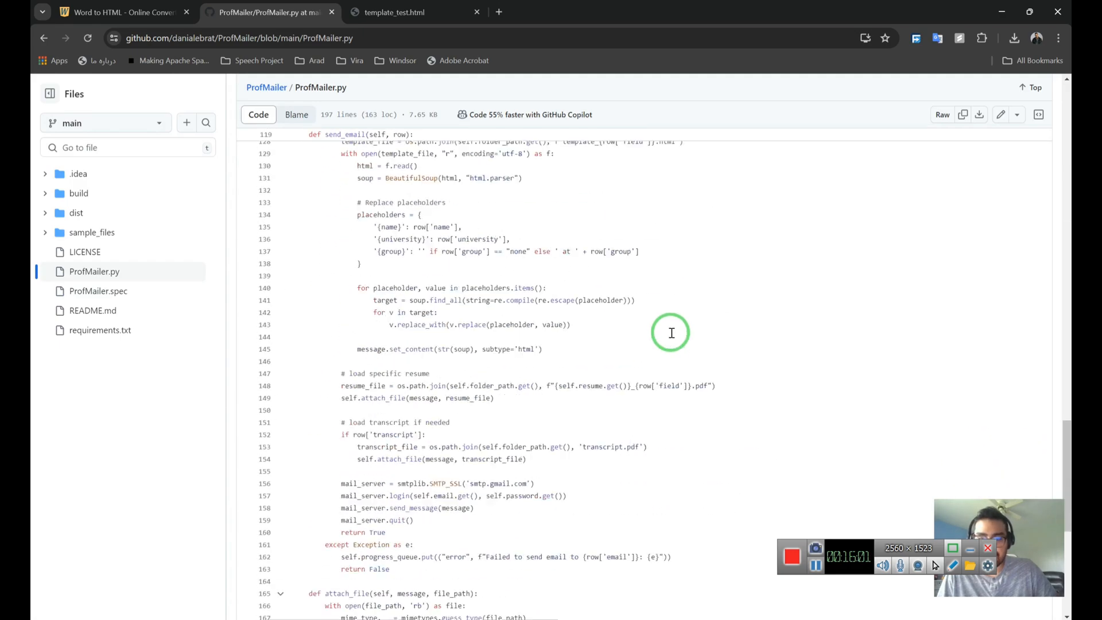
scroll(672, 333, "down", 7)
scroll(672, 333, "up", 20)
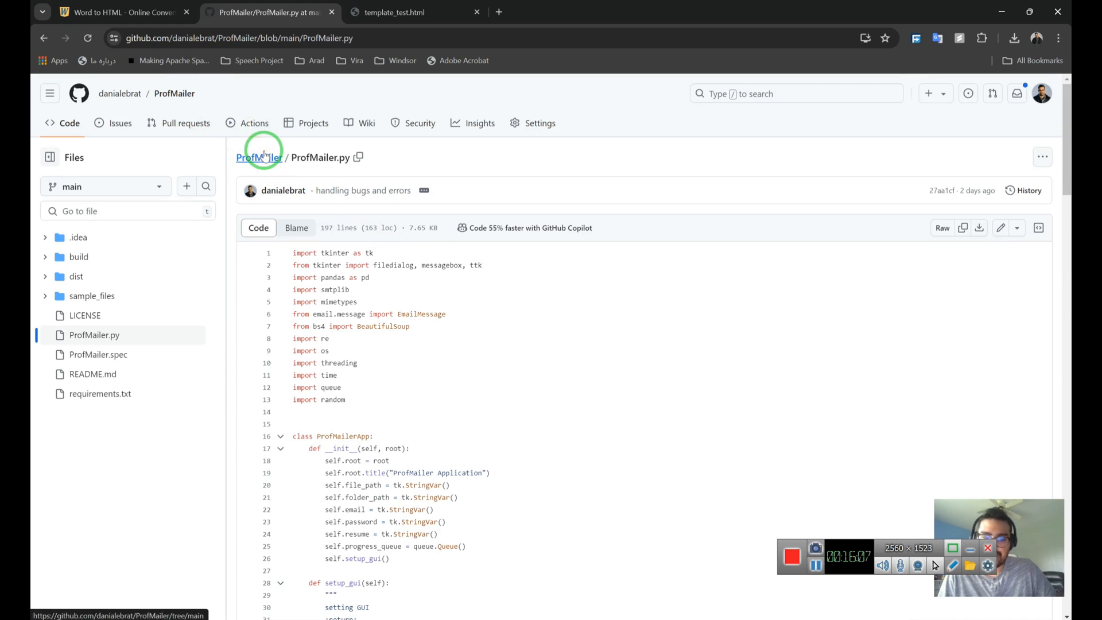
left_click(264, 155)
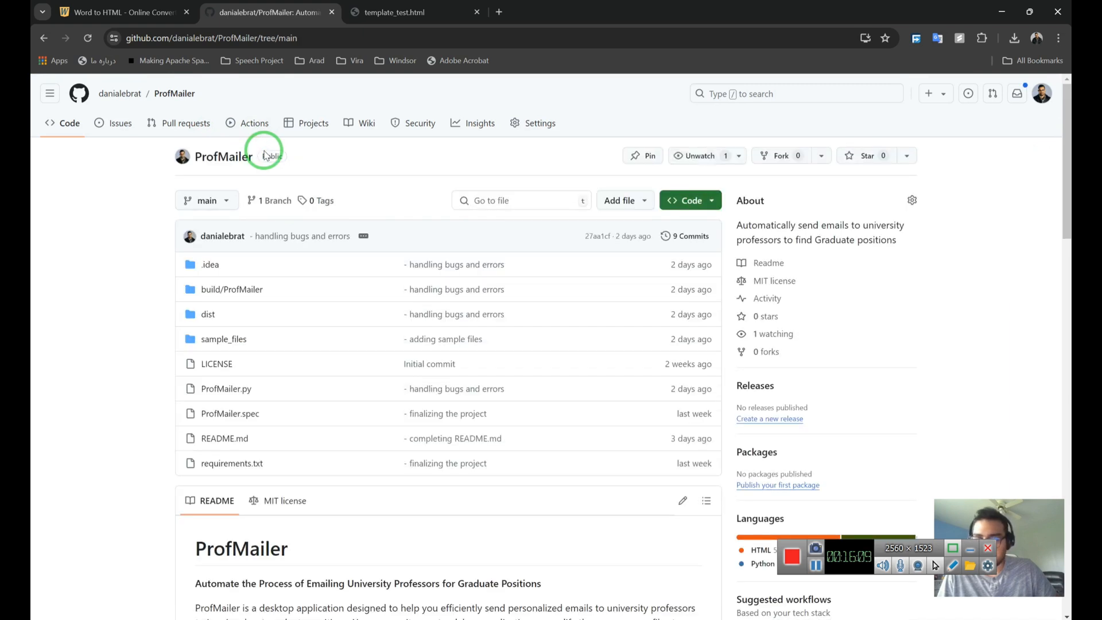